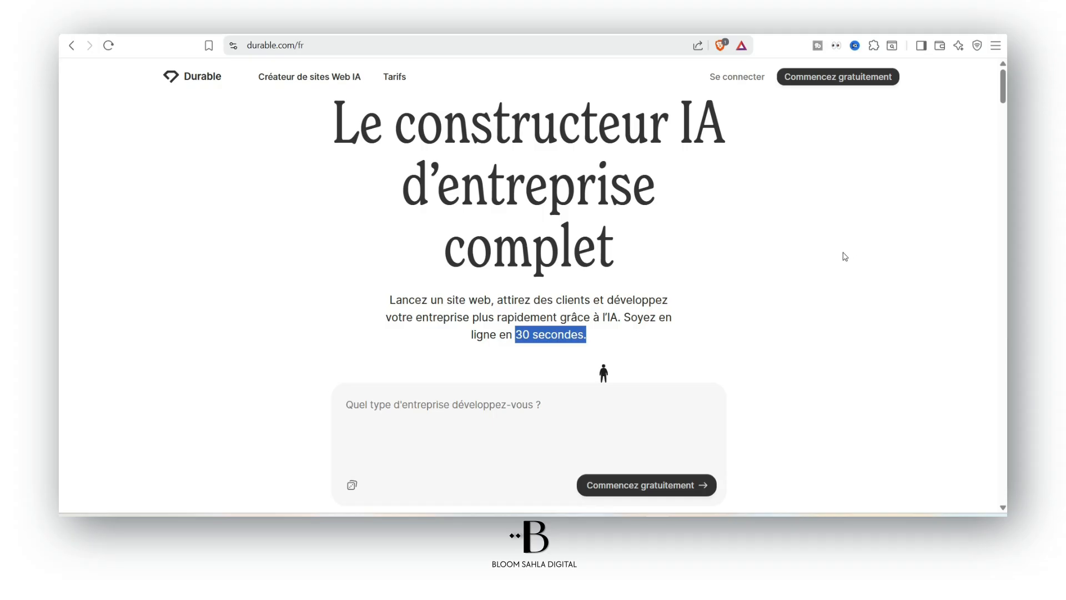
Scroll through Durable's homepage and highlight the '30 secondes' promise in the intro
scroll(994, 153, "up", 3)
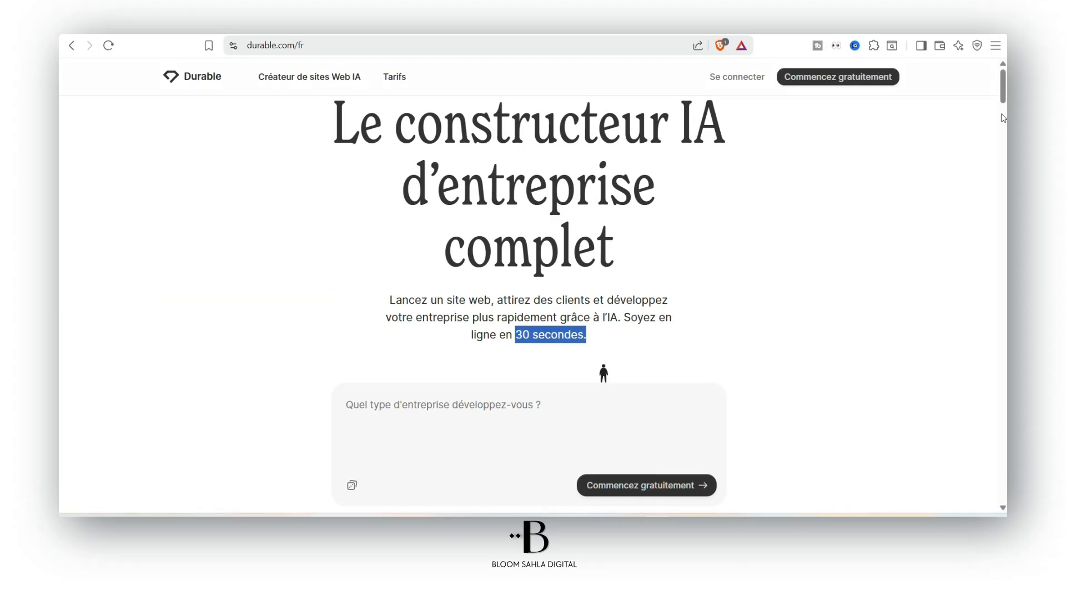
scroll(823, 276, "down", 3)
scroll(824, 276, "down", 10)
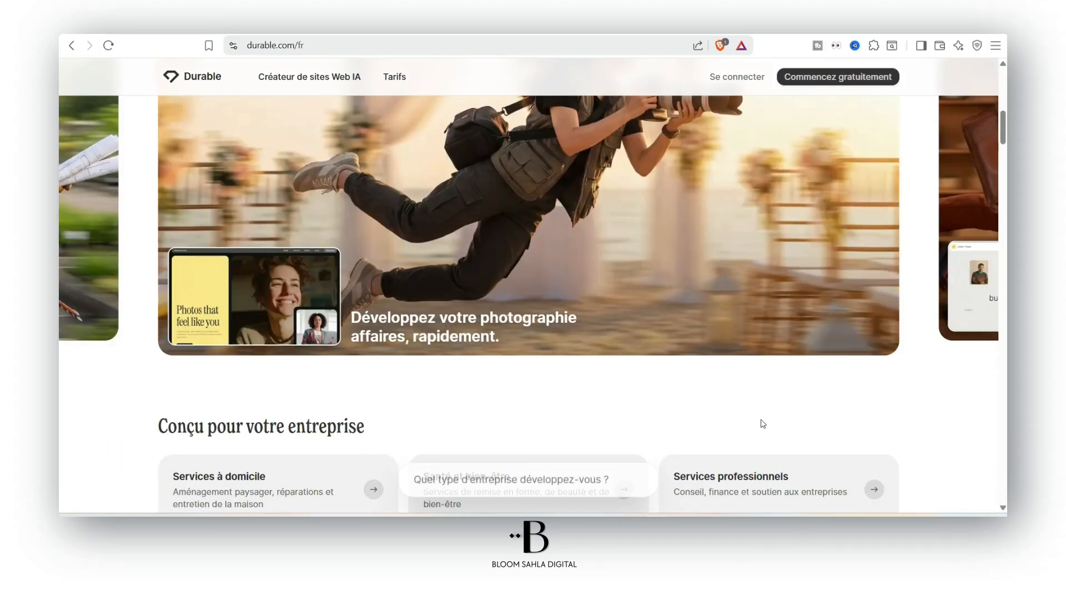
scroll(952, 139, "down", 10)
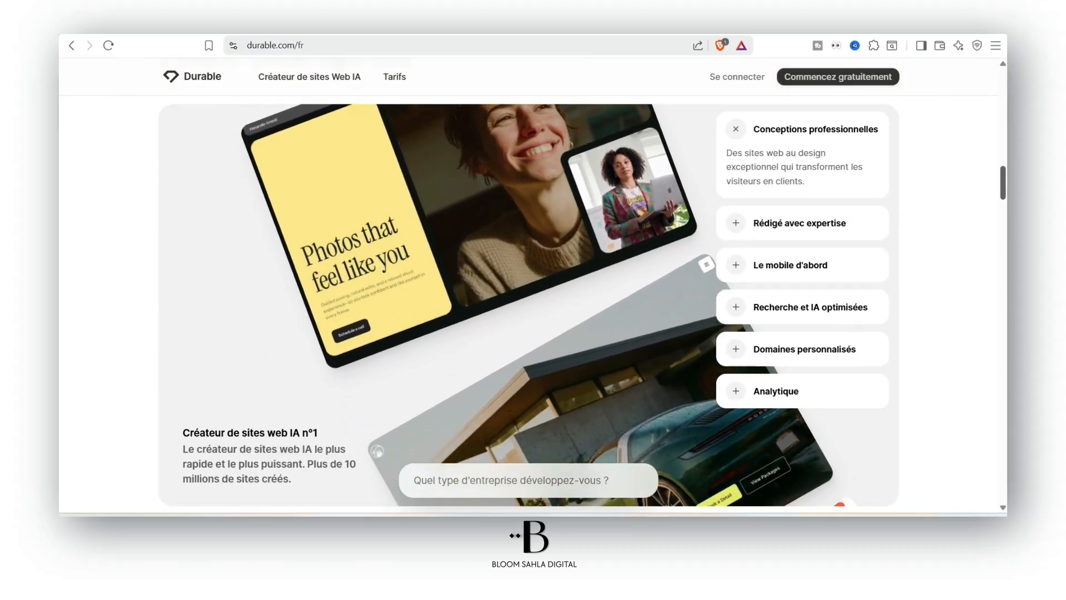
scroll(545, 107, "down", 6)
scroll(545, 106, "up", 20)
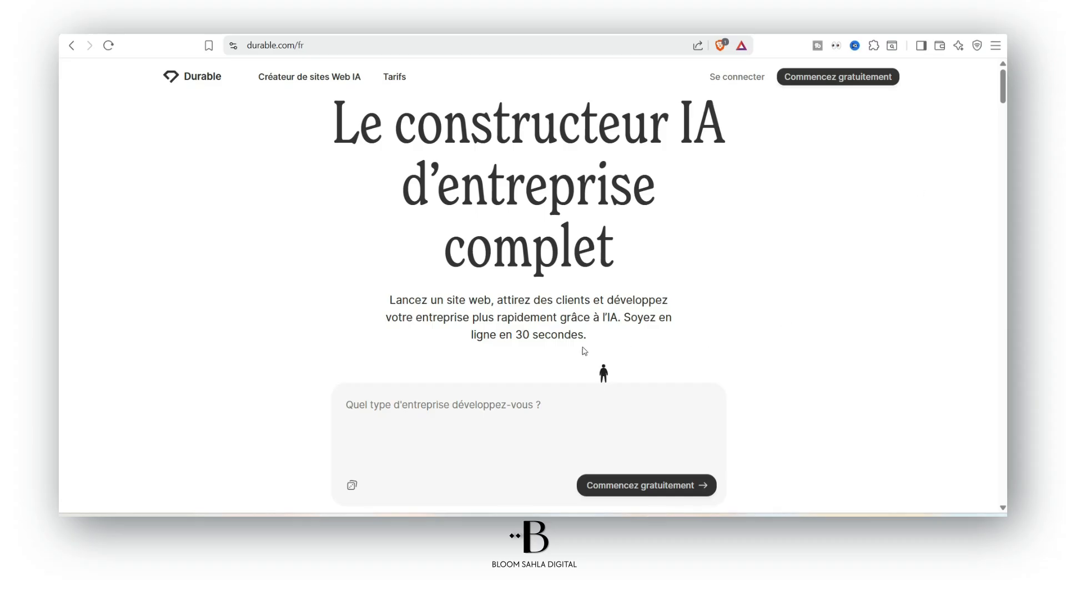
left_click_drag(513, 334, 587, 340)
left_click(566, 337)
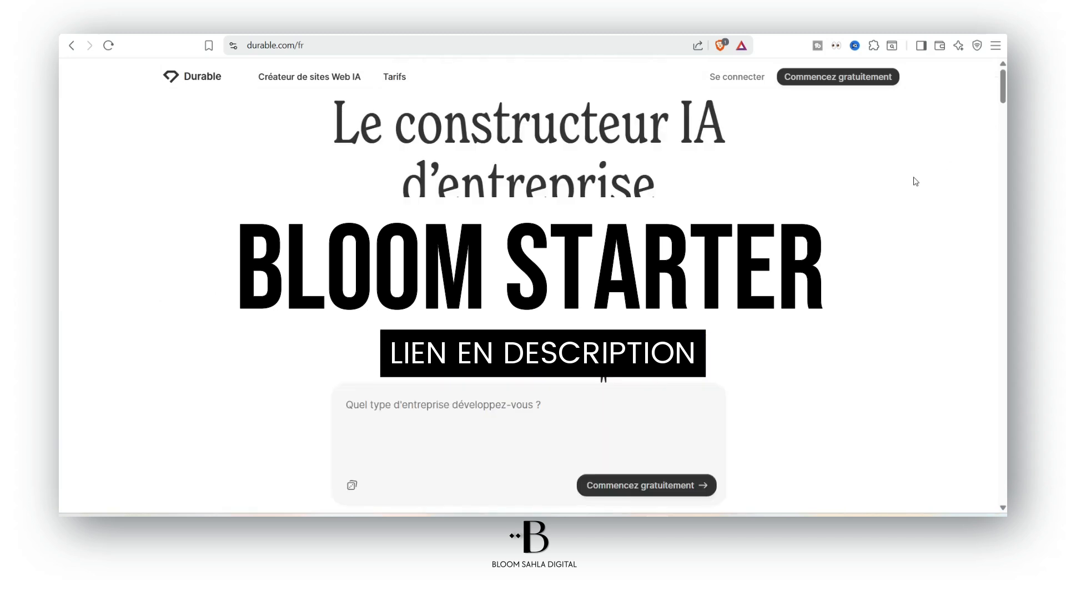
scroll(954, 135, "down", 6)
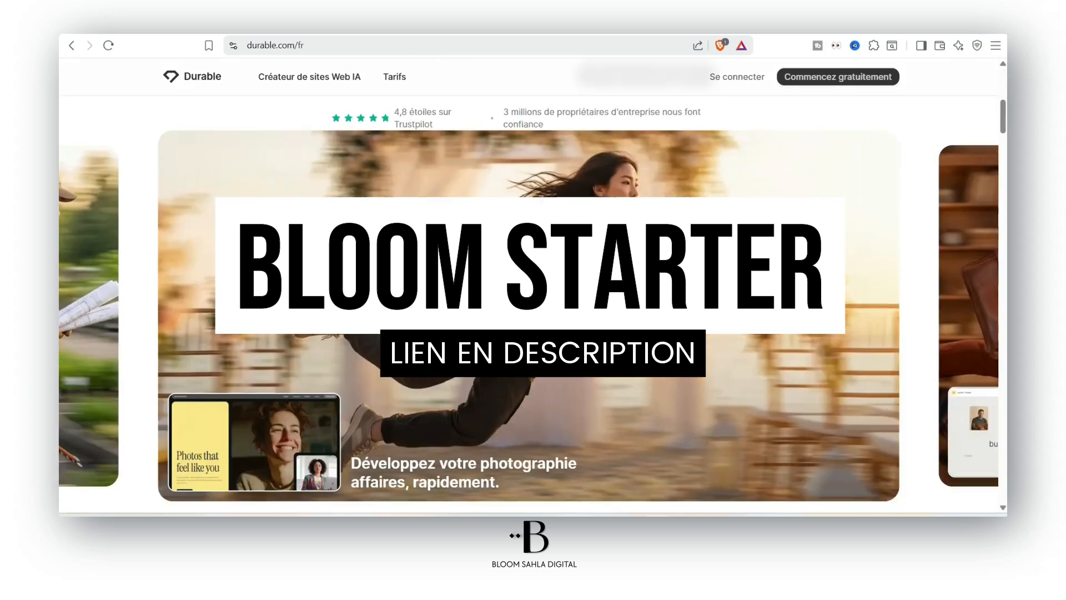
scroll(712, 150, "down", 7)
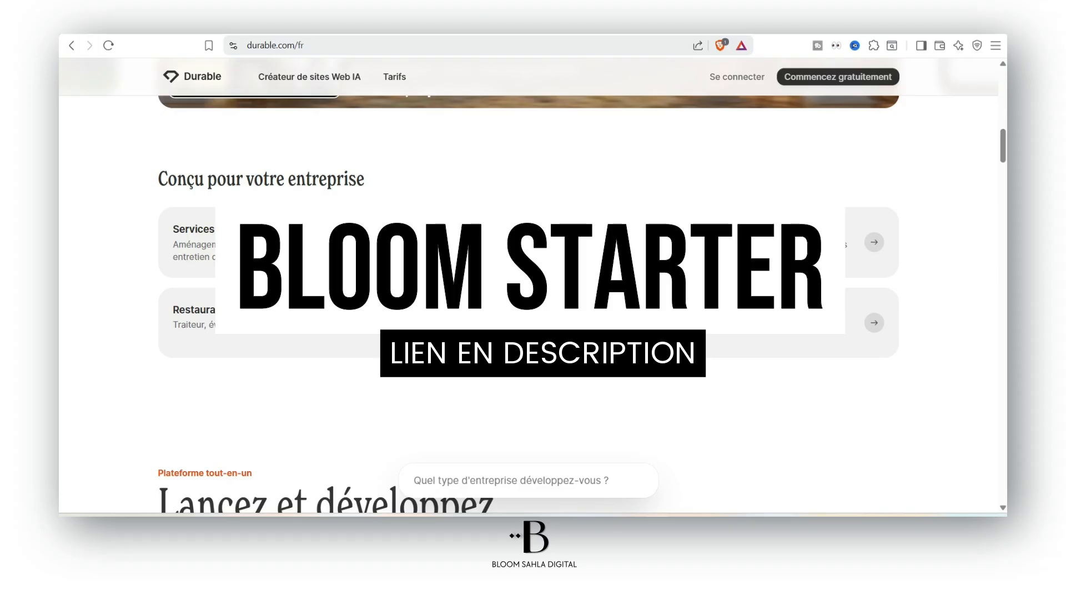
scroll(533, 278, "down", 8)
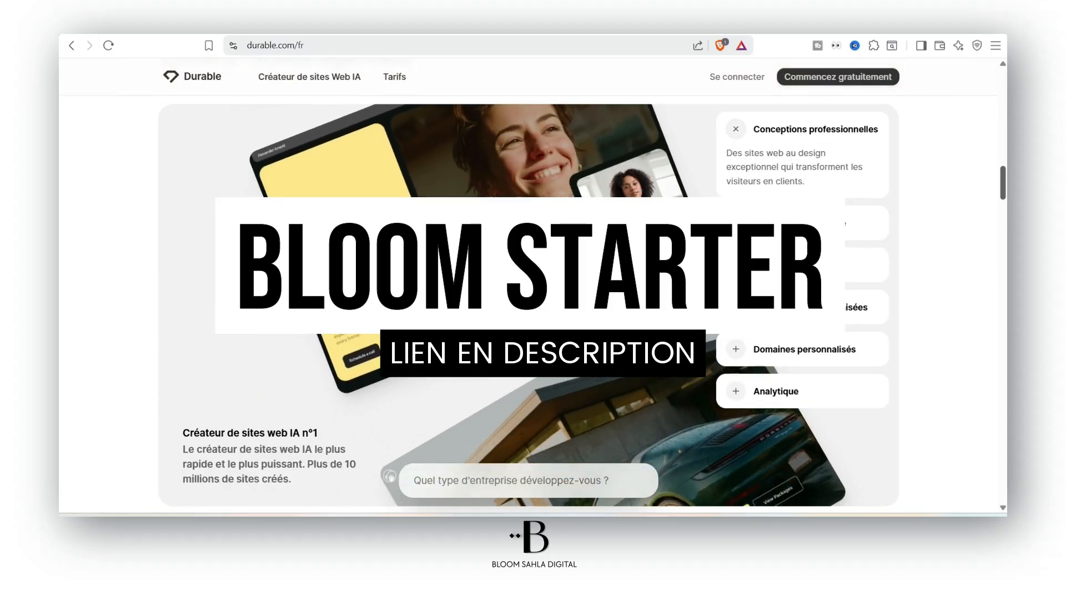
scroll(528, 110, "up", 20)
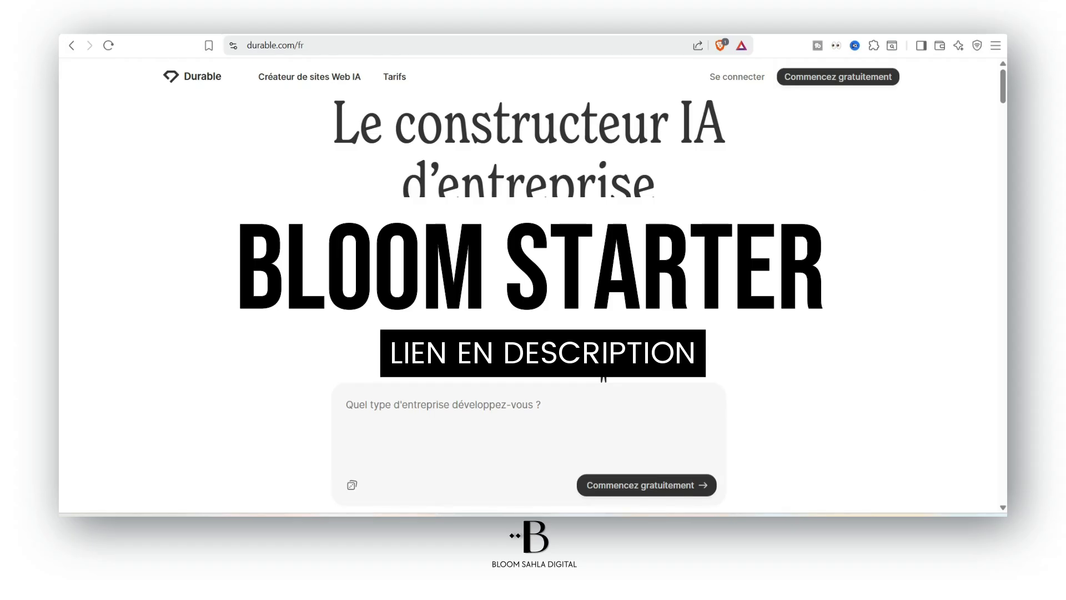
Glance at the Tarifs pricing page, then return to the Durable homepage via the logo
left_click(394, 77)
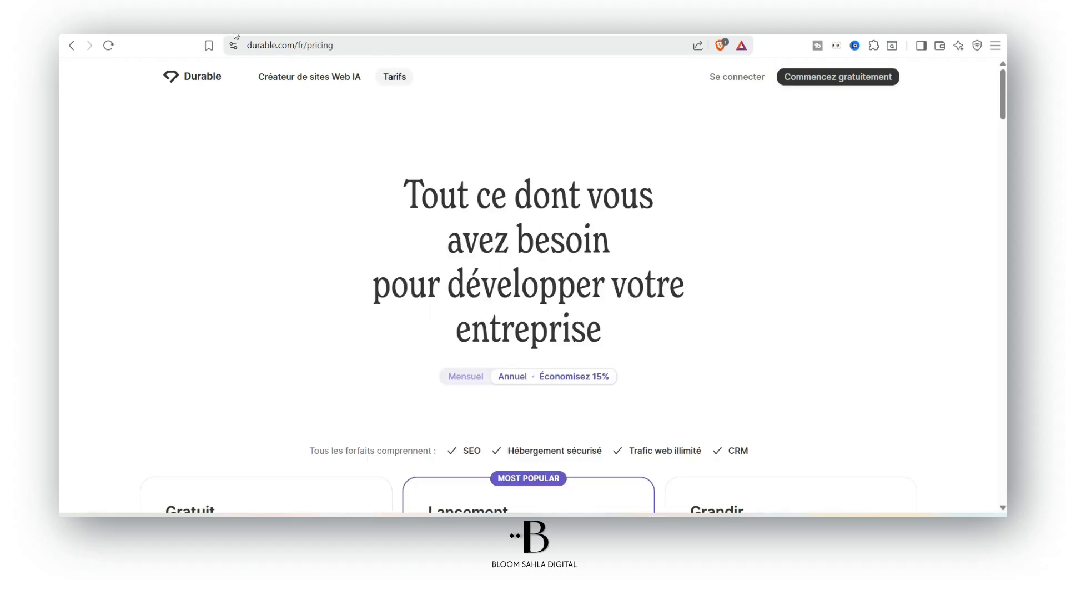
scroll(555, 171, "down", 3)
scroll(554, 171, "up", 3)
left_click(211, 69)
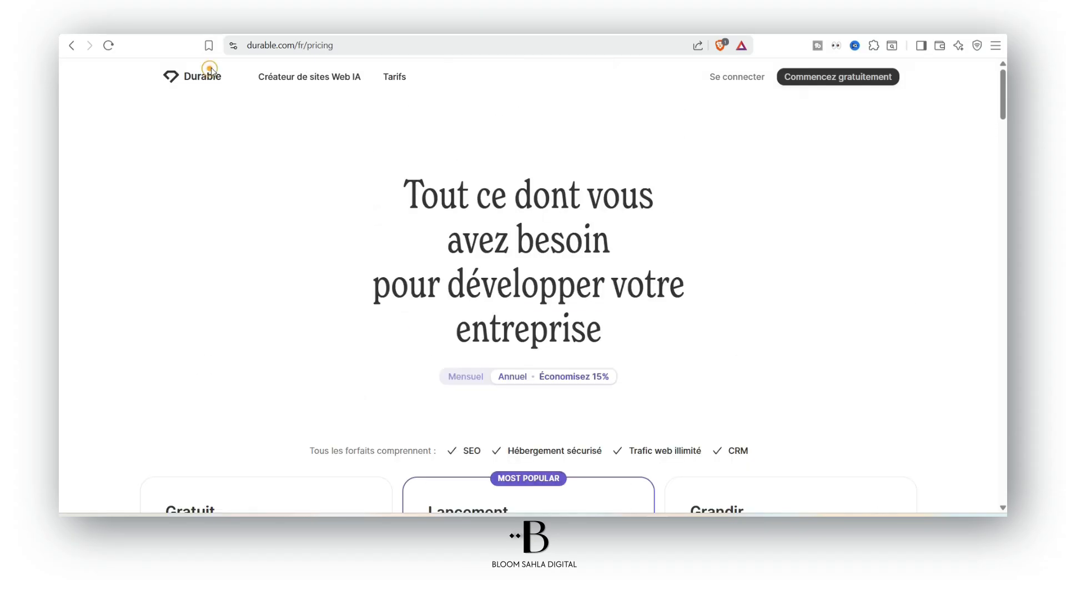
Highlight 'constructeur IA' and '30 secondes' on the homepage, then reopen the Tarifs page
left_click_drag(403, 123, 785, 128)
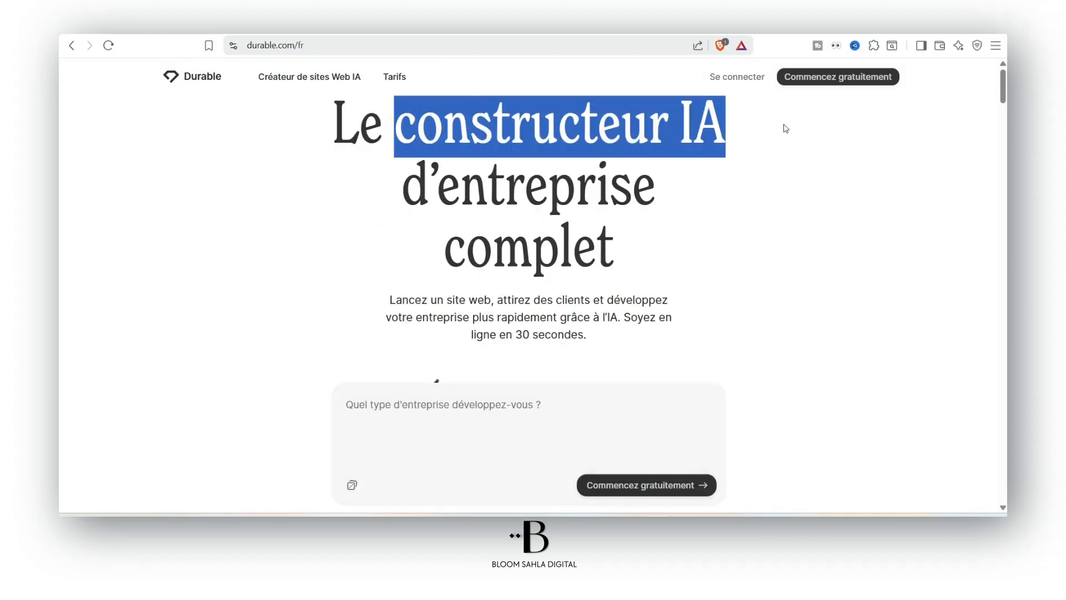
left_click(620, 181)
scroll(555, 200, "down", 2)
left_click_drag(516, 211, 598, 219)
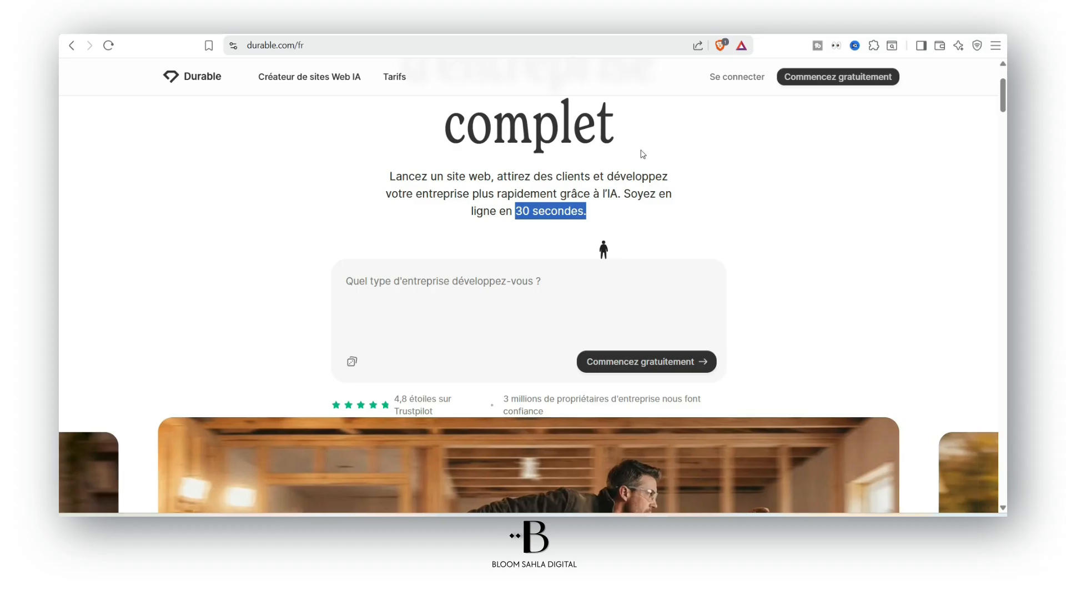
left_click(501, 275)
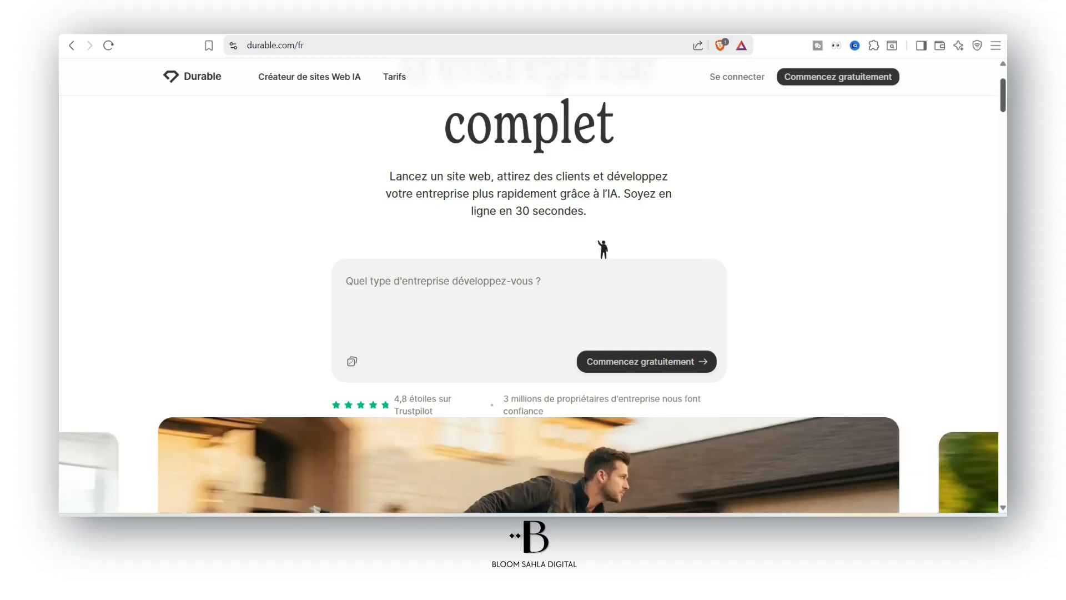
scroll(414, 71, "down", 10)
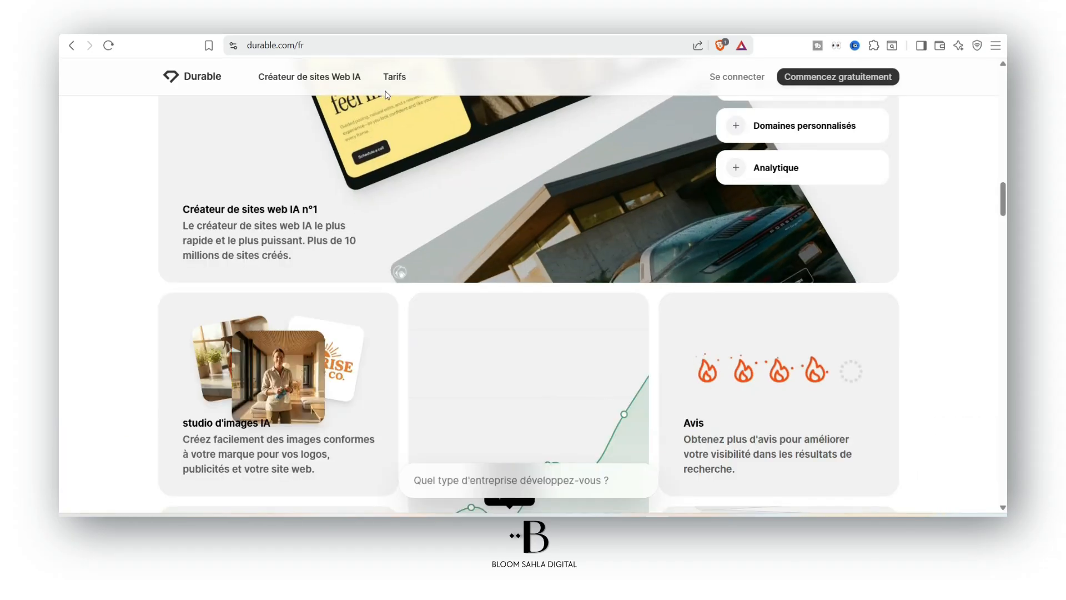
left_click(397, 75)
scroll(932, 216, "up", 18)
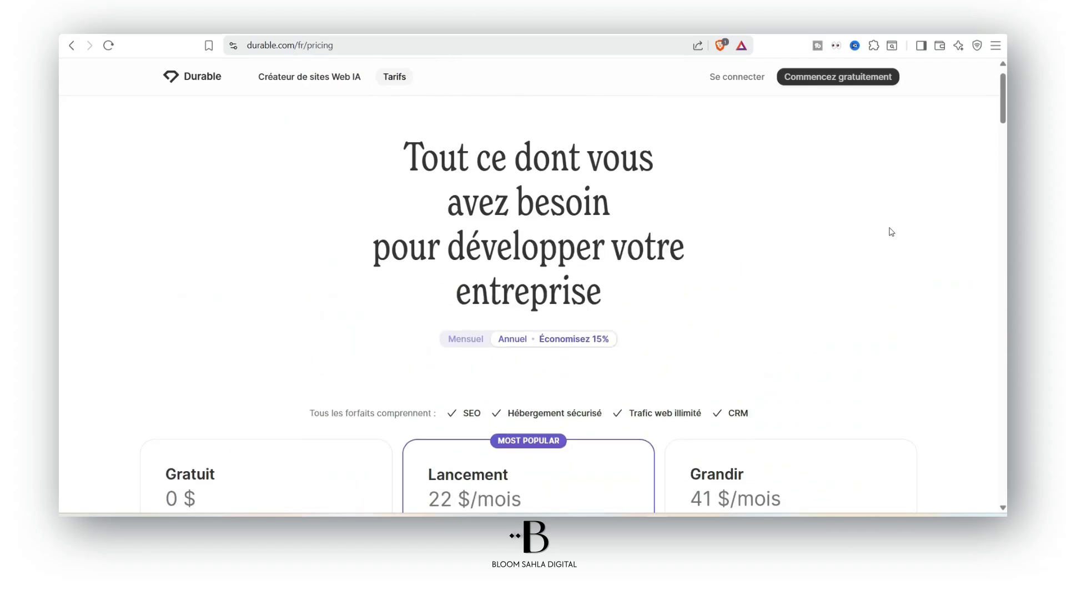
Switch plans to Mensuel billing: Lancement 25 $/mois, Grandir 49 $/mois
scroll(851, 257, "down", 3)
left_click(480, 149)
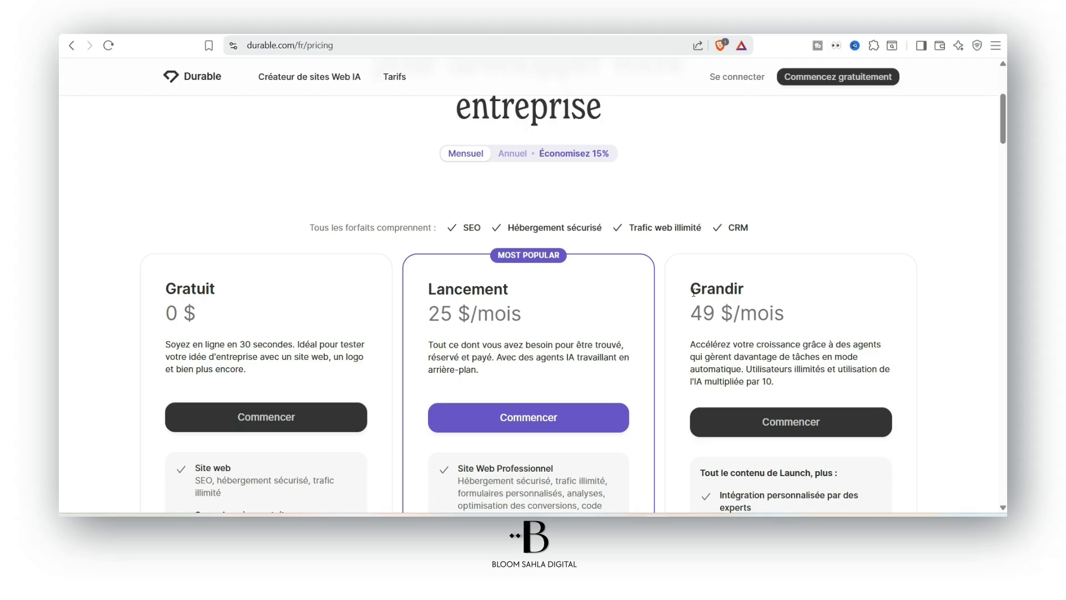
scroll(693, 292, "down", 3)
scroll(293, 216, "up", 3)
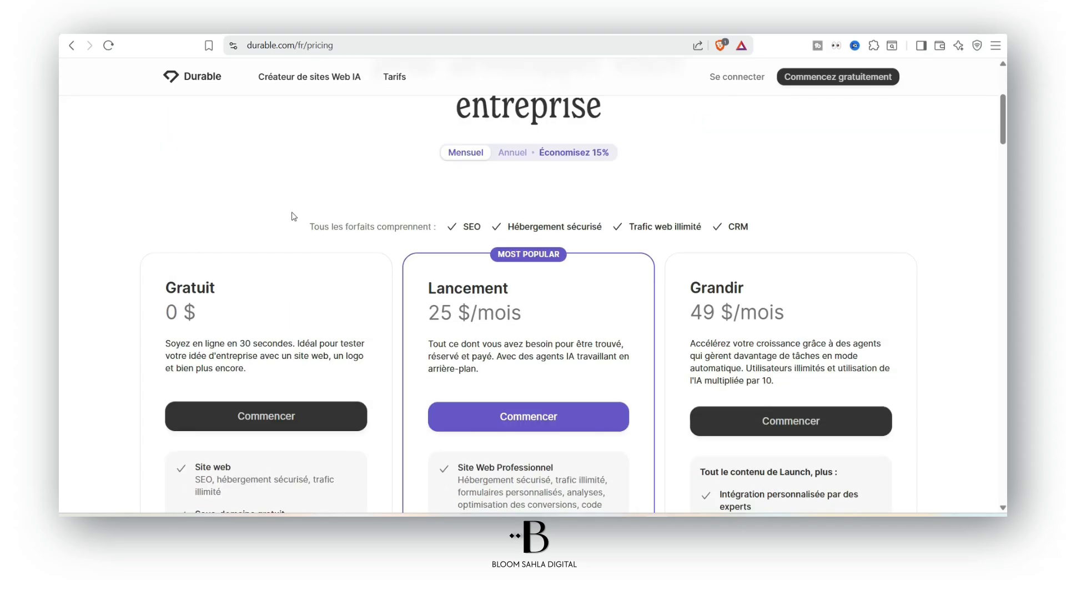
scroll(188, 300, "down", 2)
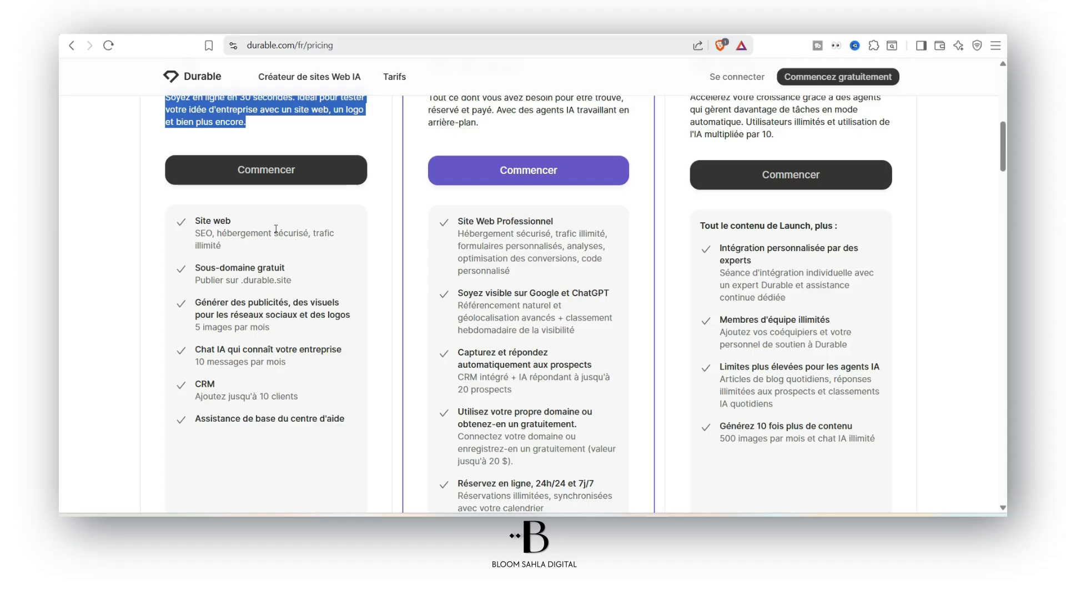
scroll(267, 229, "up", 1)
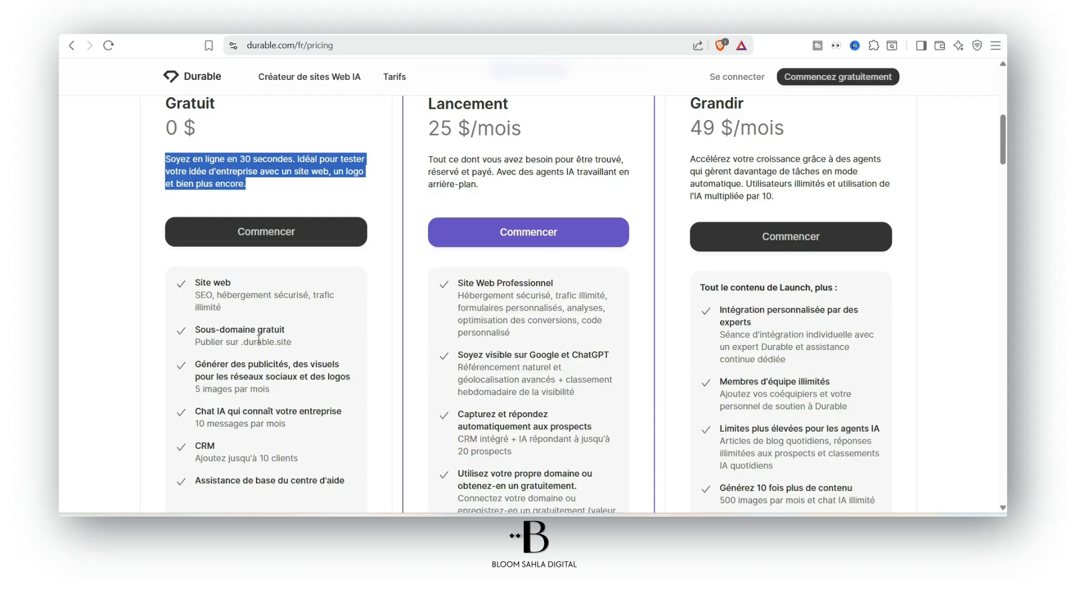
Highlight the Gratuit plan's free subdomain, ads and visuals, and 10-client CRM limit features
left_click_drag(197, 328, 298, 335)
left_click(286, 341)
left_click_drag(195, 364, 341, 376)
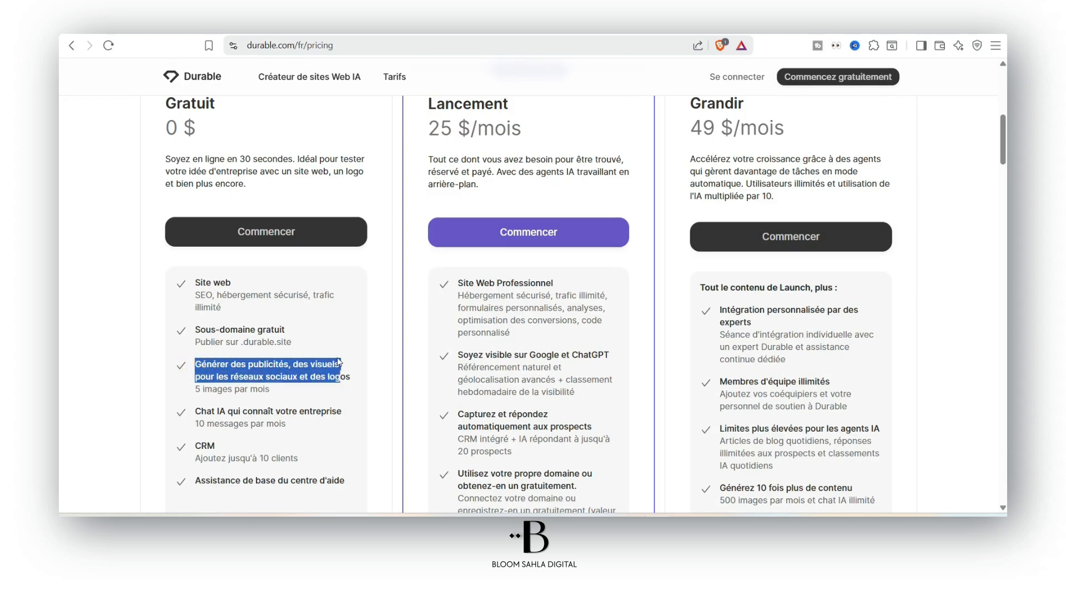
scroll(338, 361, "down", 1)
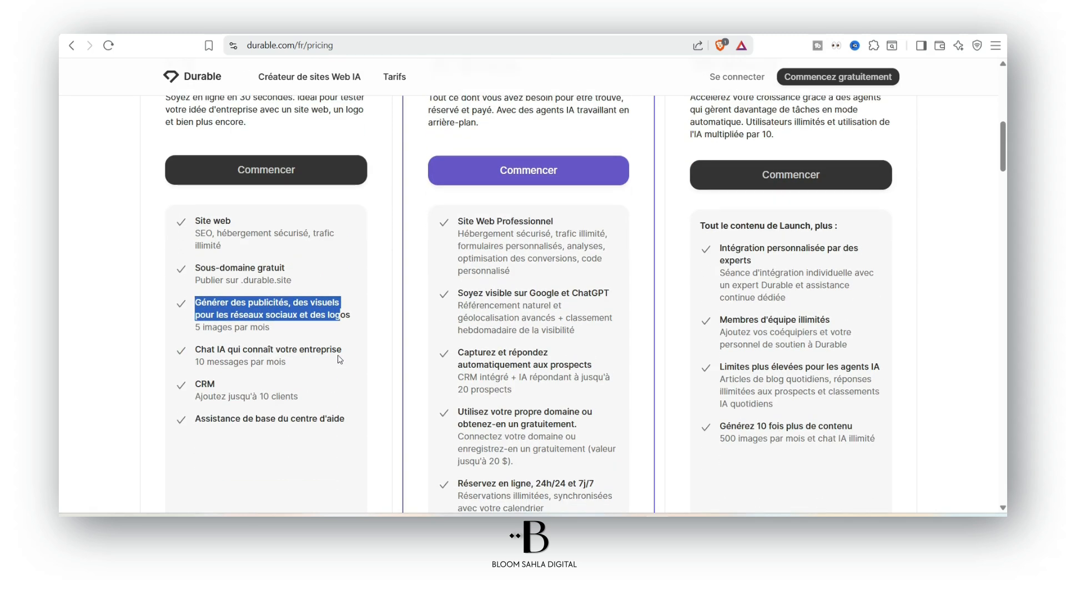
left_click(223, 338)
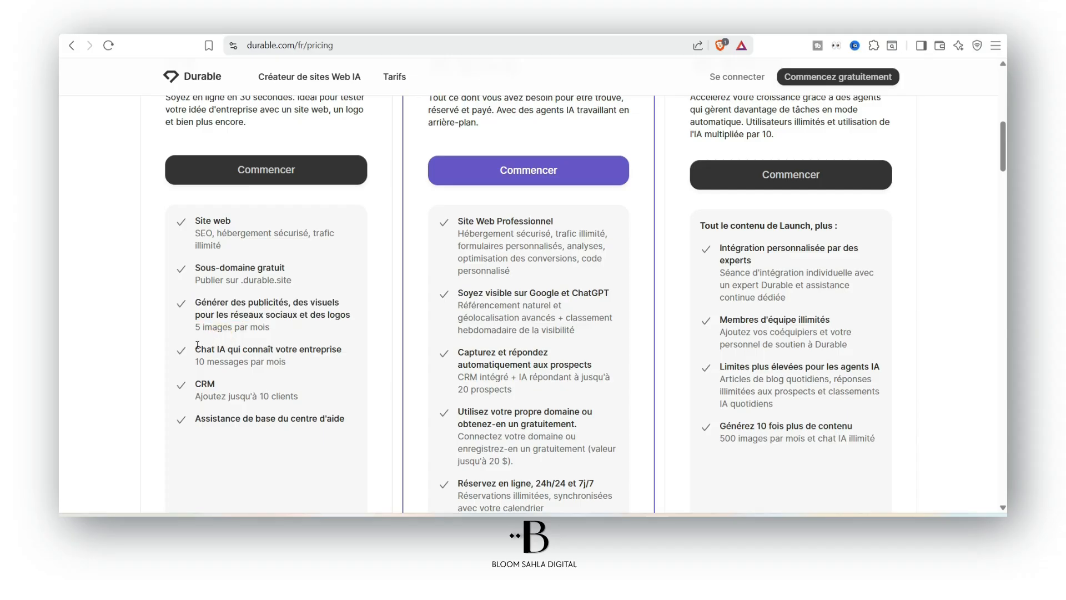
scroll(208, 347, "down", 2)
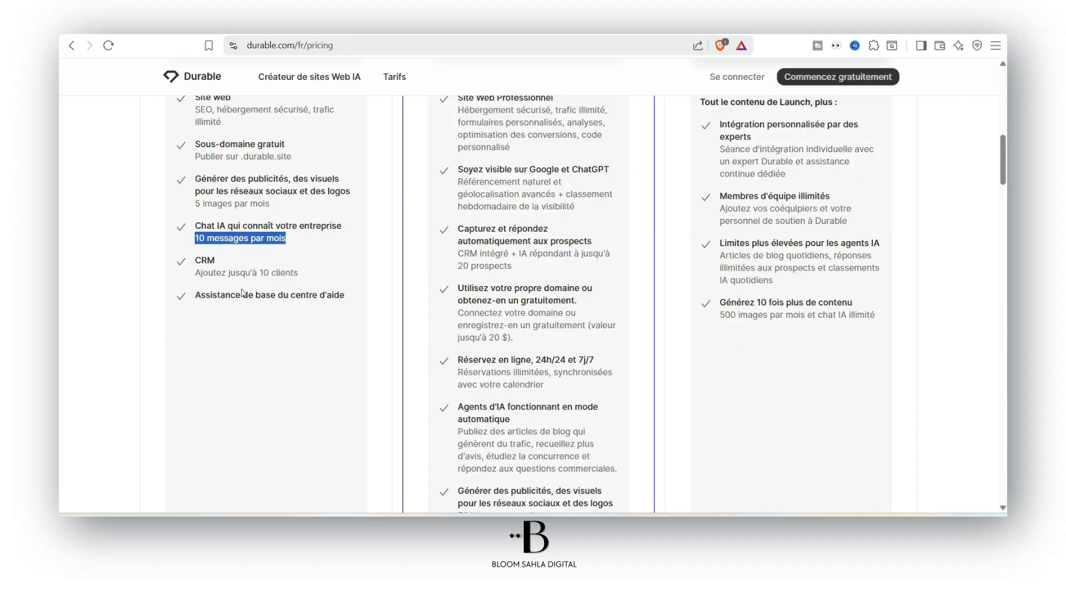
left_click_drag(194, 271, 311, 281)
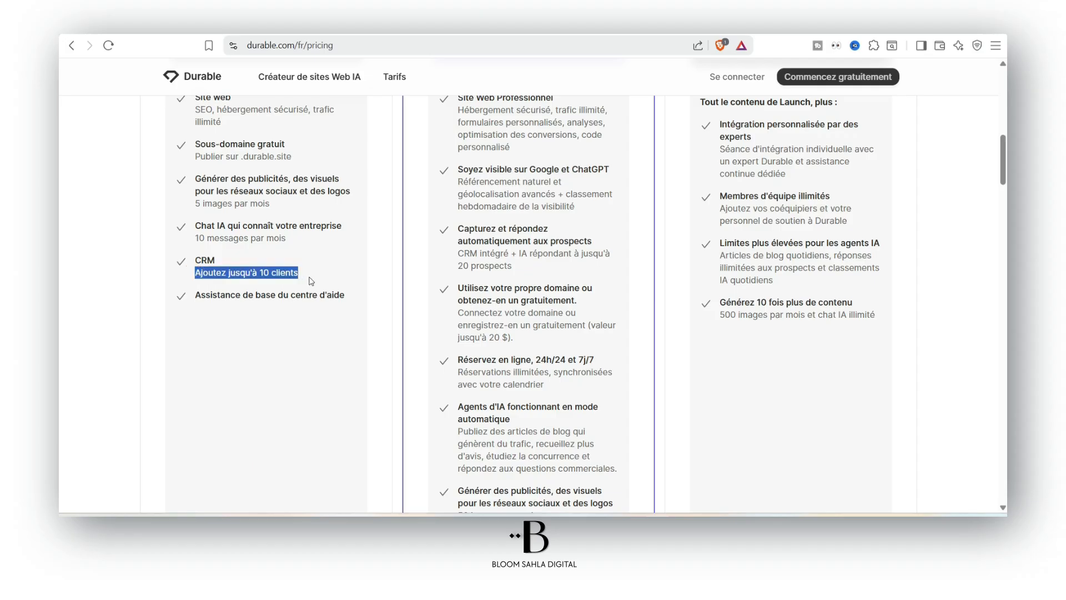
left_click(208, 277)
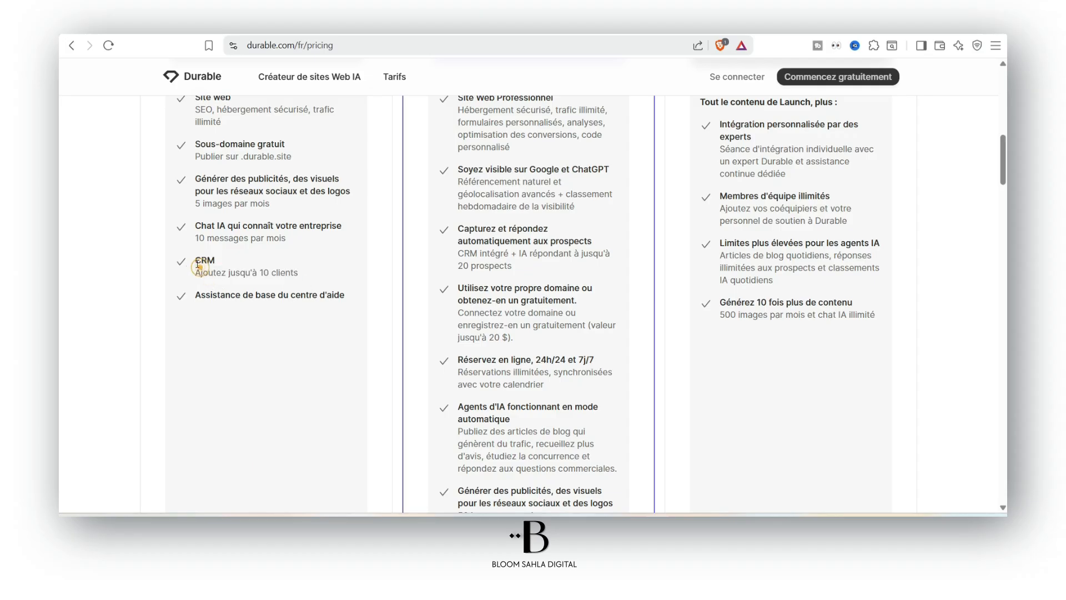
scroll(268, 393, "up", 2)
left_click_drag(260, 395, 316, 389)
left_click(293, 393)
scroll(537, 257, "down", 10)
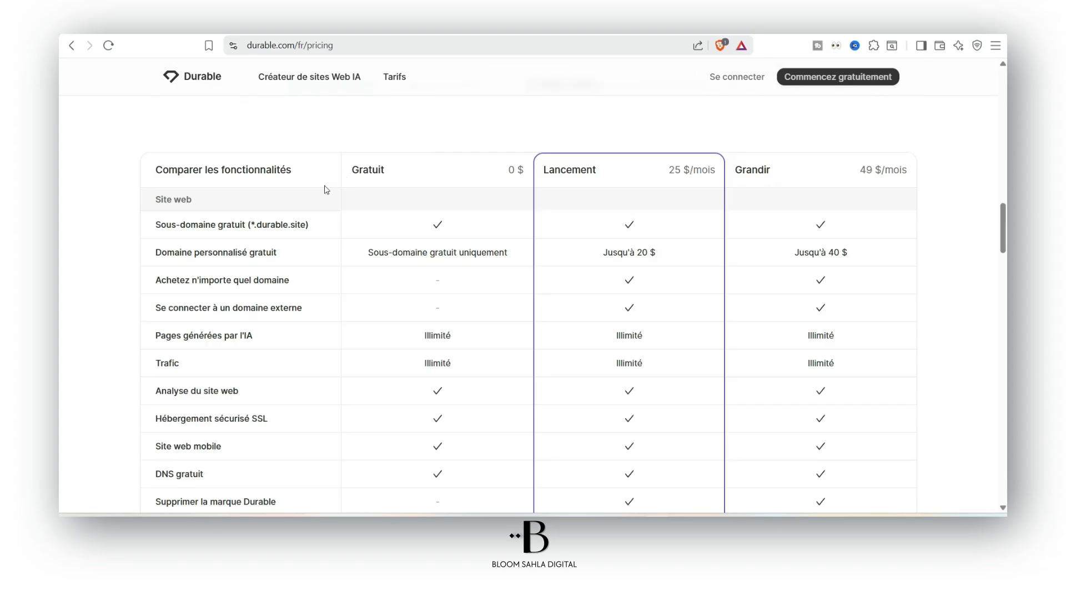
scroll(436, 271, "down", 1)
left_click_drag(421, 275, 471, 275)
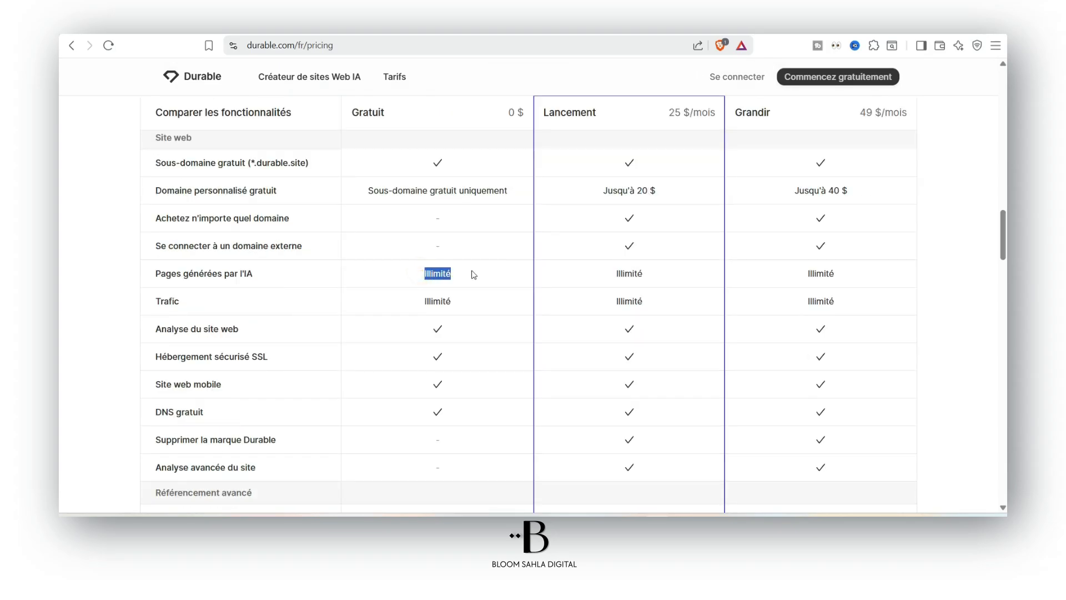
scroll(393, 330, "down", 3)
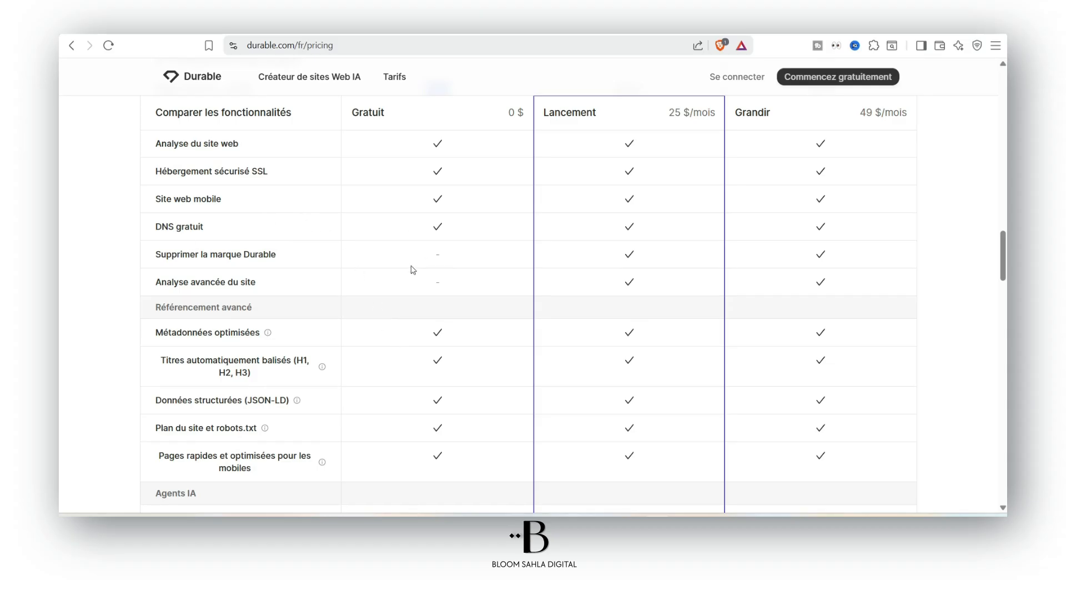
left_click_drag(166, 253, 276, 255)
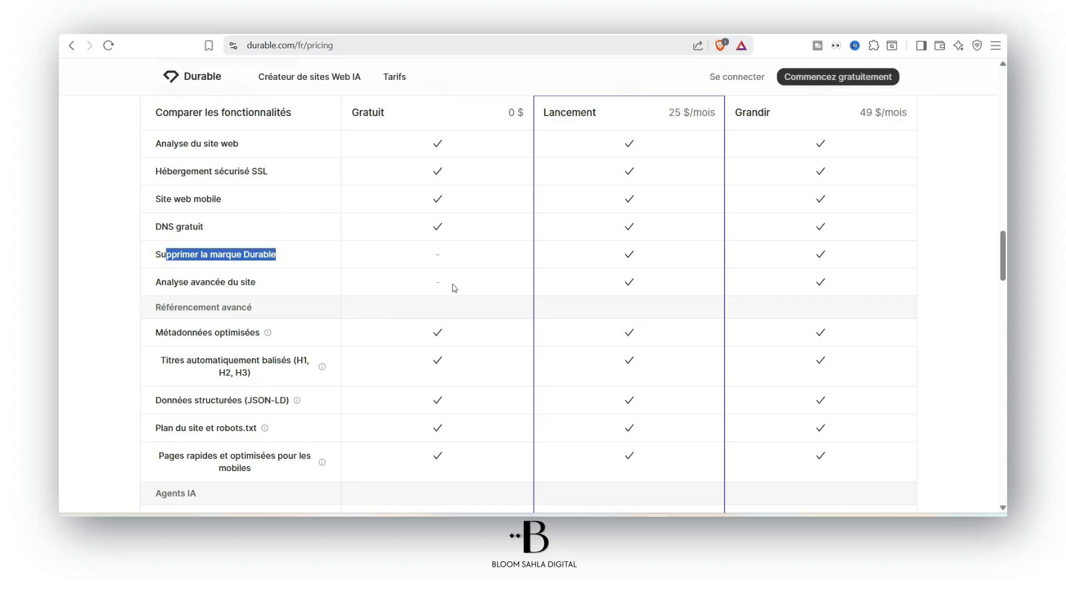
scroll(452, 286, "down", 1)
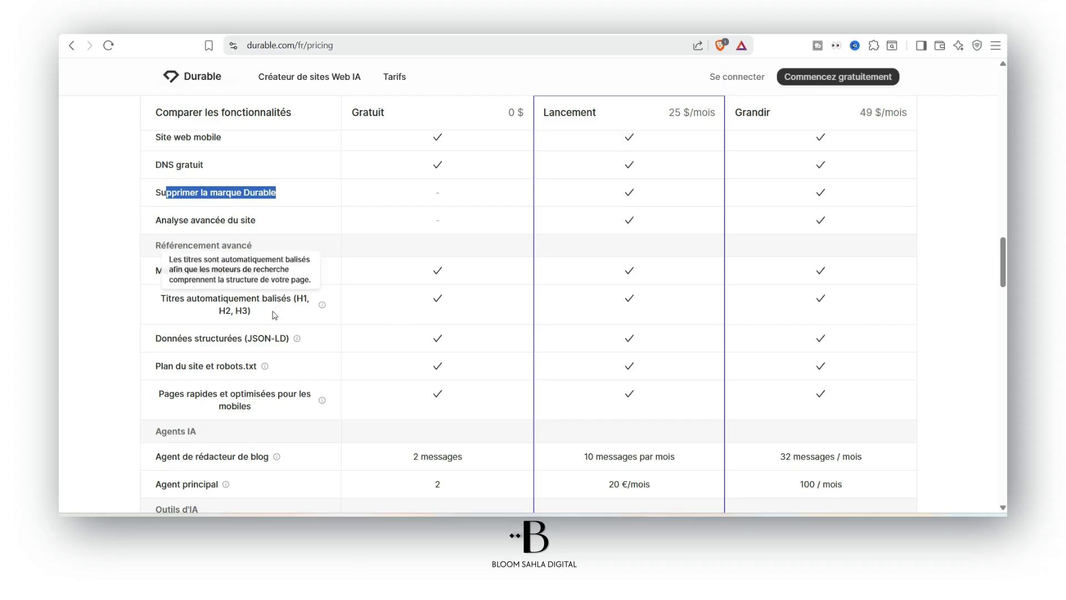
mouse_move(255, 373)
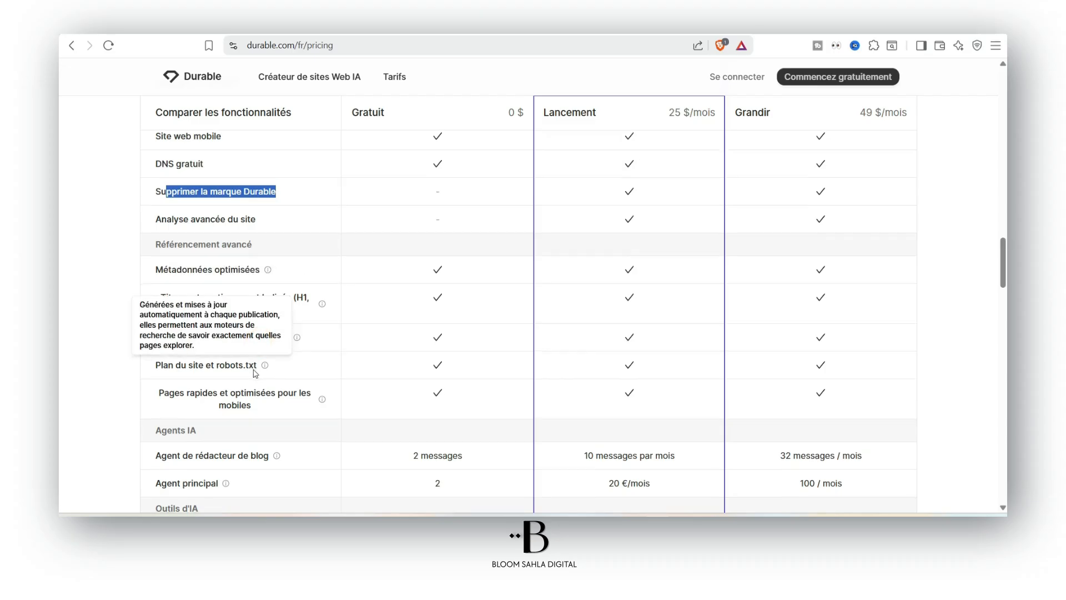
scroll(255, 372, "down", 2)
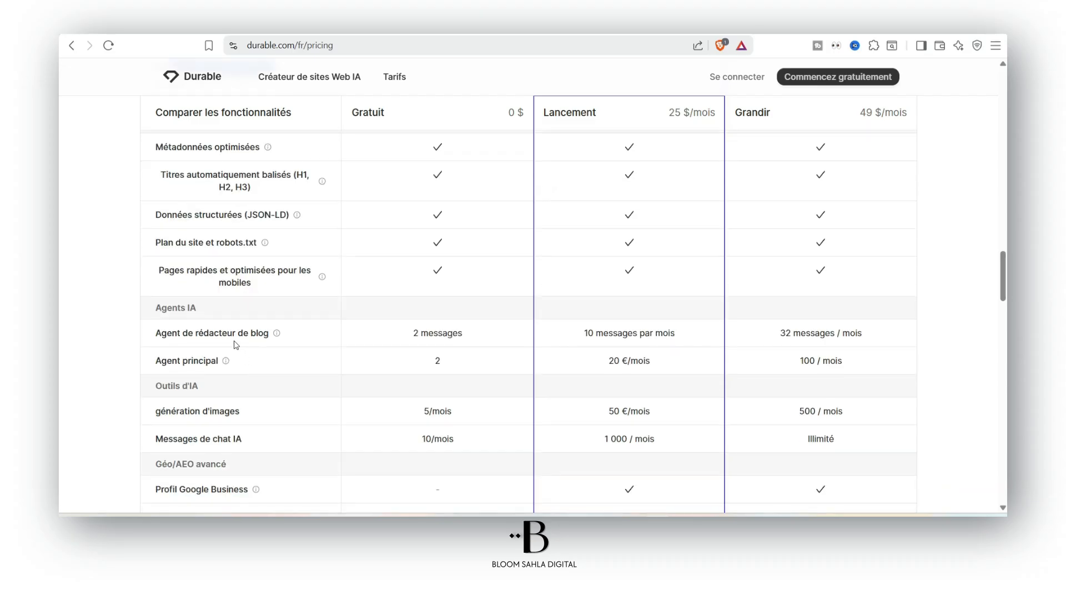
mouse_move(165, 334)
left_click_drag(415, 336, 478, 331)
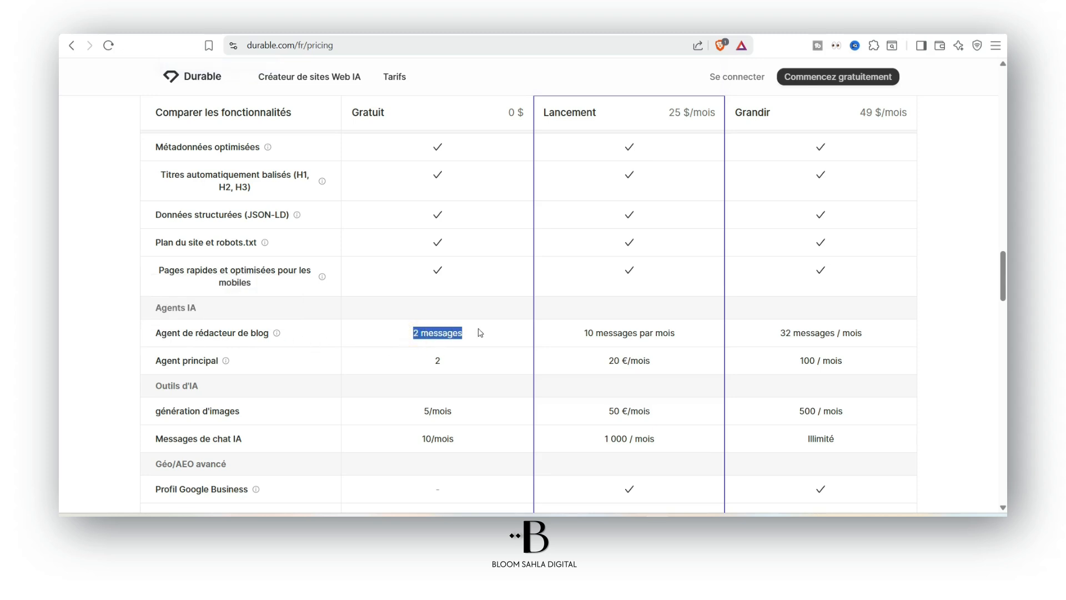
scroll(241, 311, "down", 2)
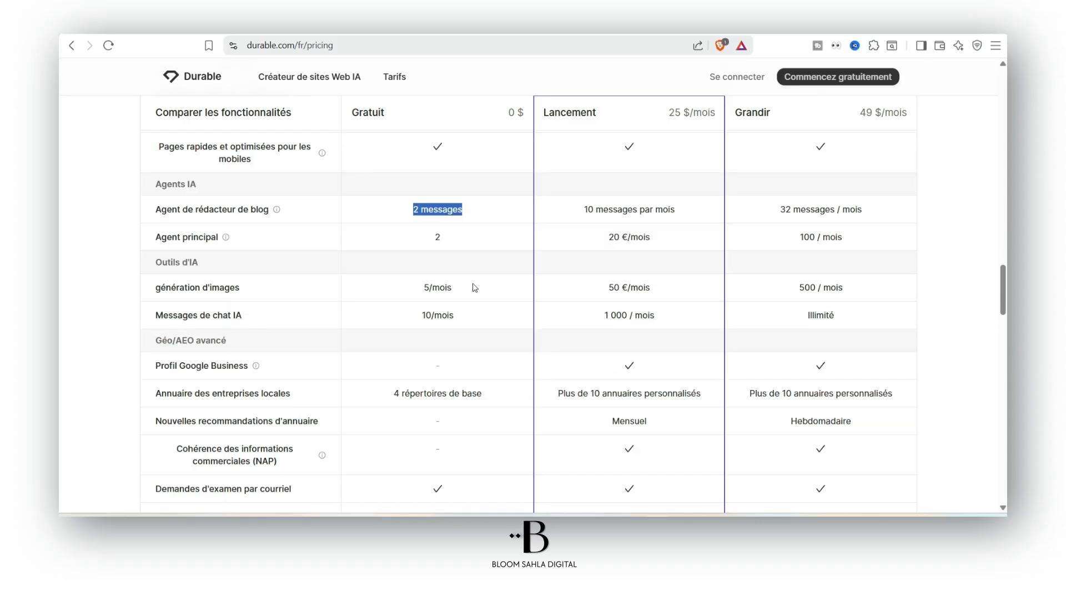
left_click_drag(421, 289, 468, 289)
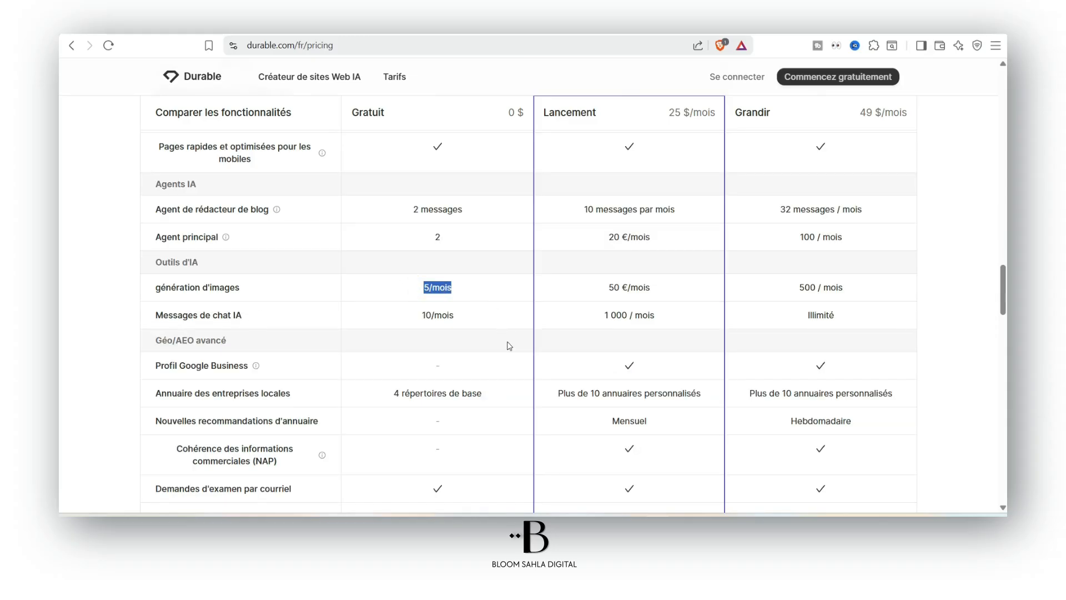
left_click(354, 280)
scroll(881, 215, "up", 8)
scroll(991, 233, "down", 13)
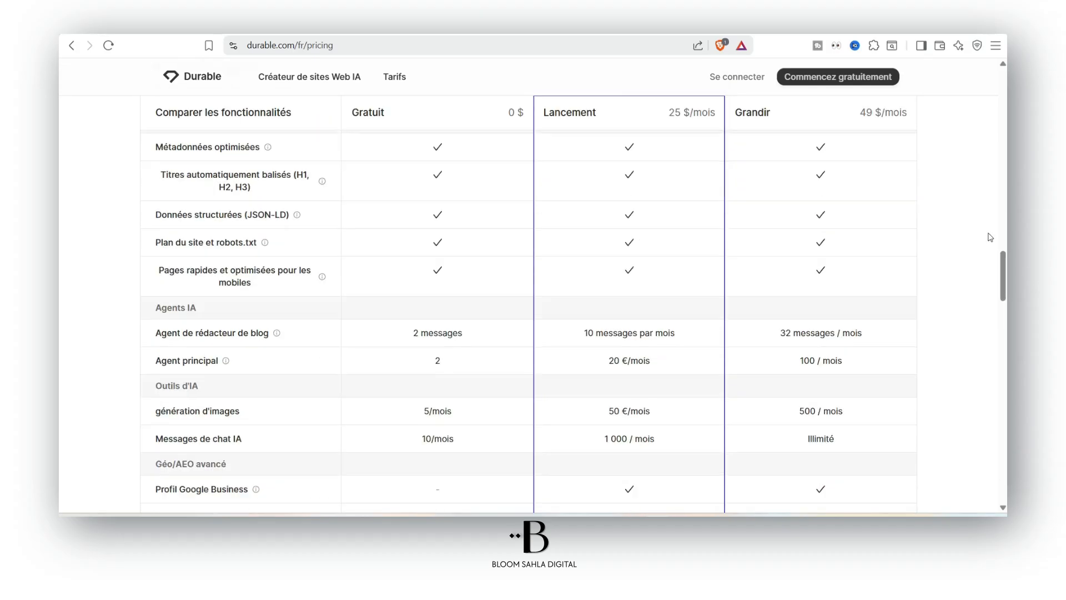
scroll(990, 231, "up", 14)
scroll(999, 250, "down", 7)
left_click_drag(1002, 263, 817, 84)
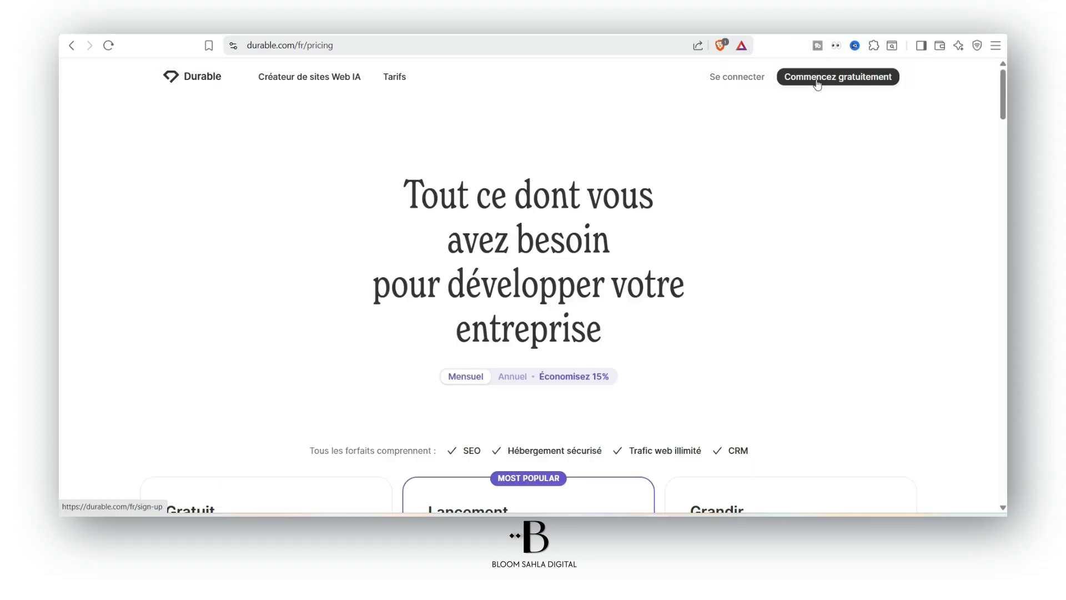
Copy ChatGPT's 'Prompt pour Durable' text and place the caret in Durable's business description box
left_click(818, 83)
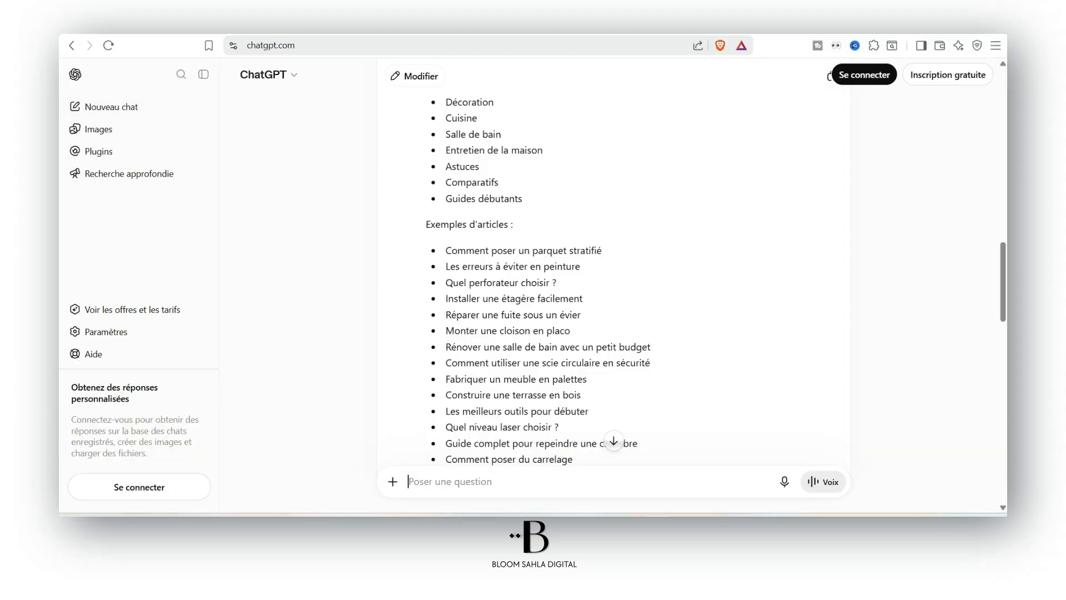
scroll(611, 278, "up", 10)
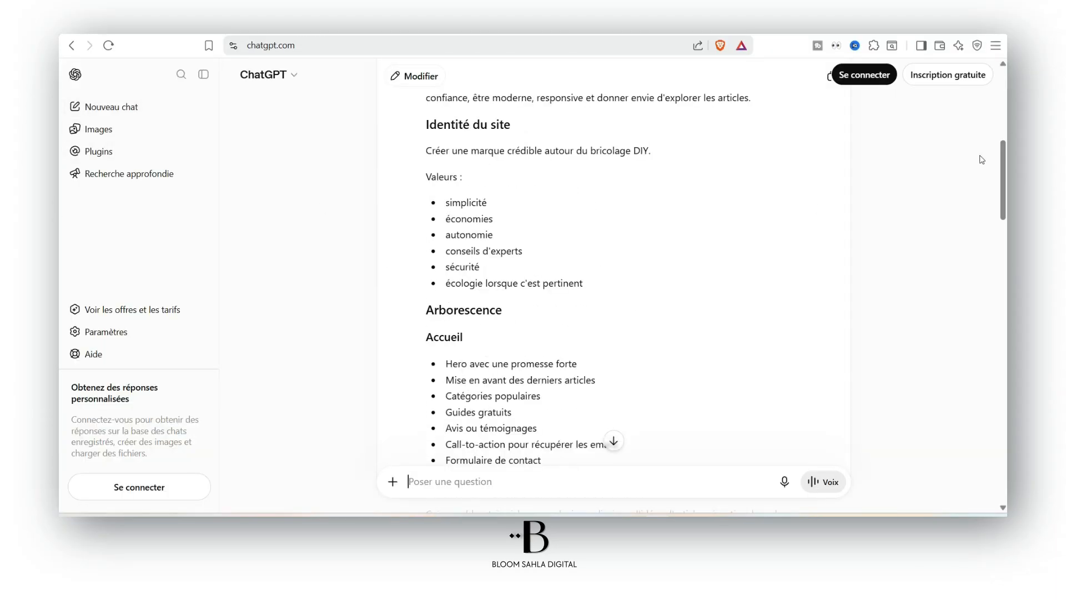
left_click_drag(1001, 172, 984, 298)
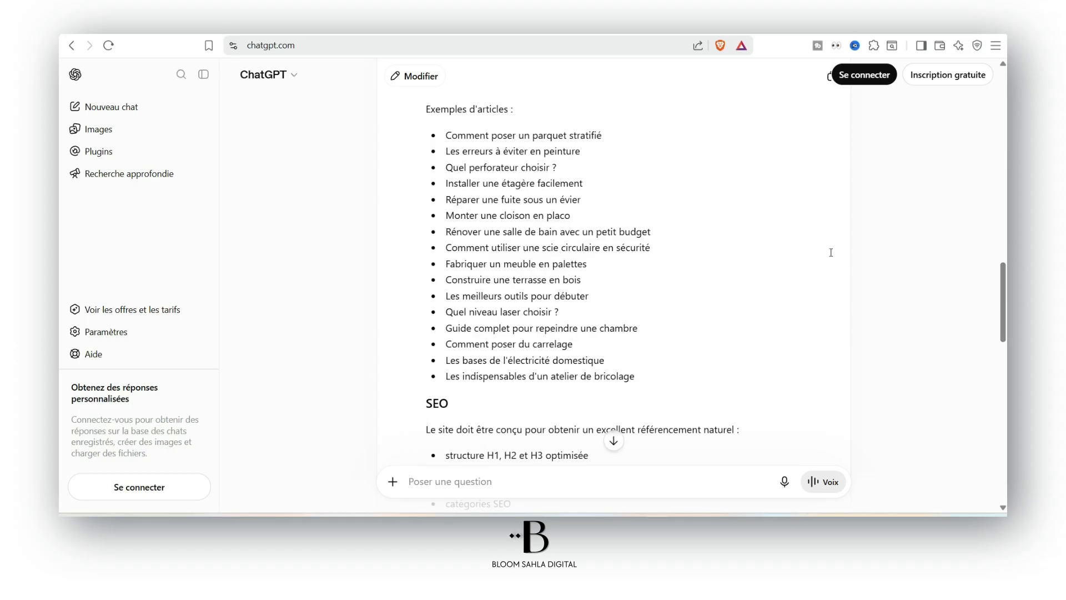
scroll(614, 507, "down", 4)
scroll(424, 277, "up", 15)
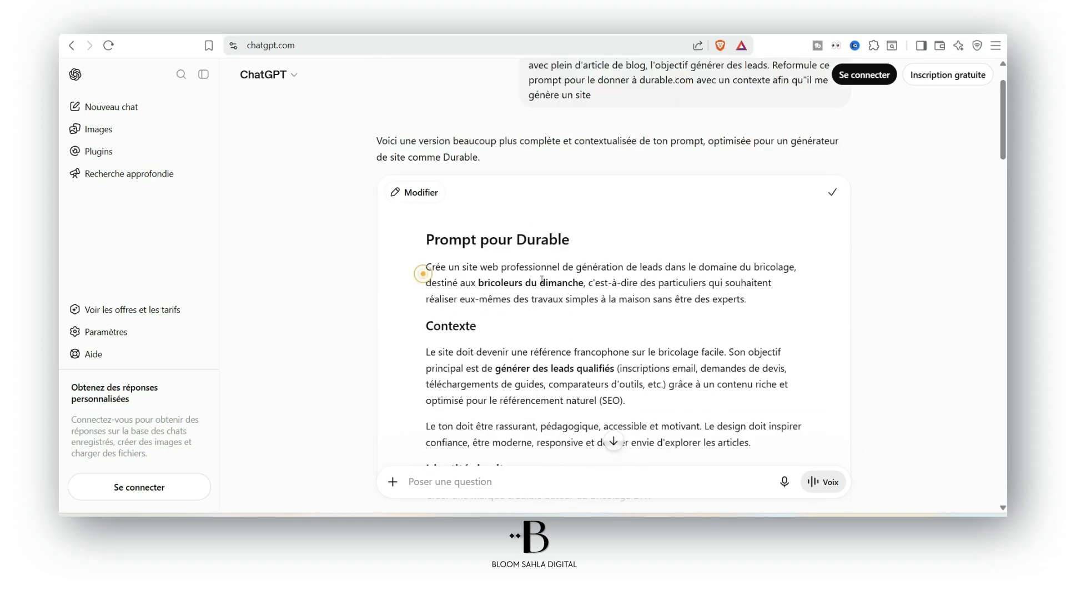
left_click(832, 192)
left_click(336, 25)
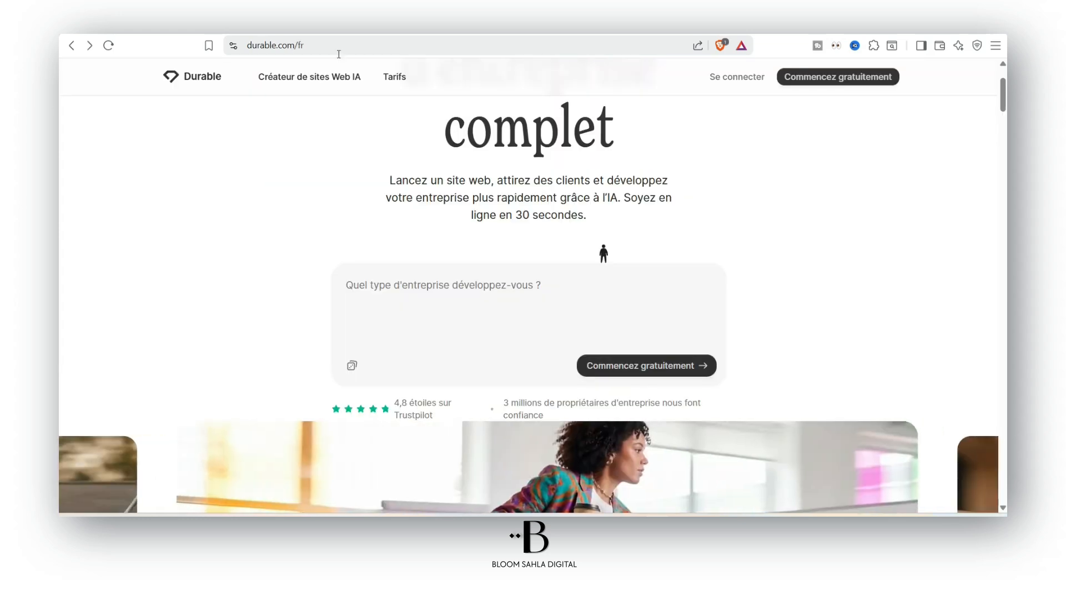
left_click(453, 302)
Paste the long prompt, then replace it with ChatGPT's short 'bricoleurs du dimanche' DIY prompt
key("ctrl+v")
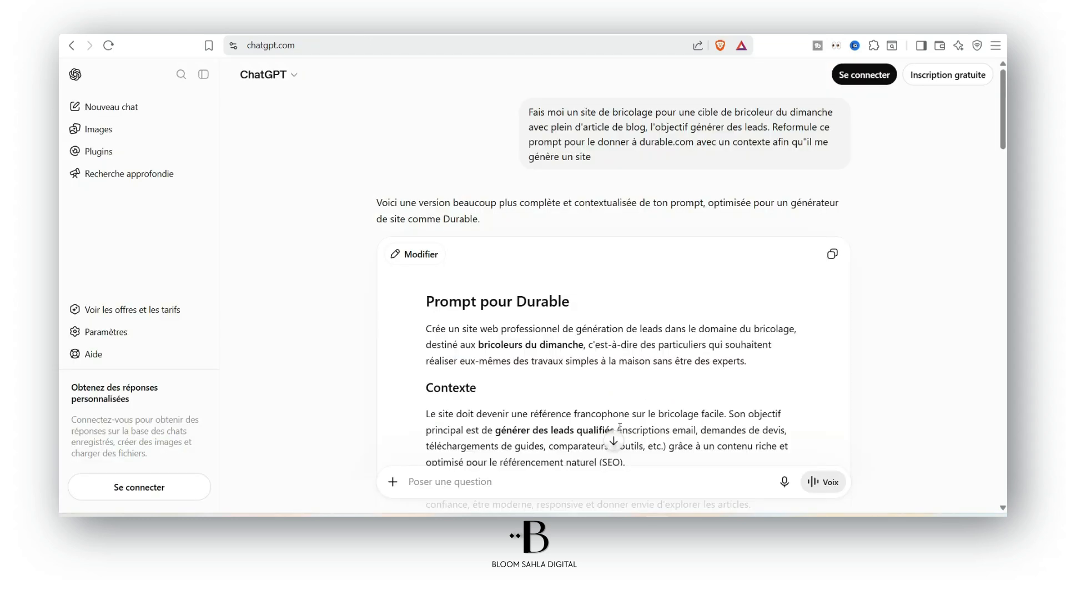
scroll(621, 422, "down", 7)
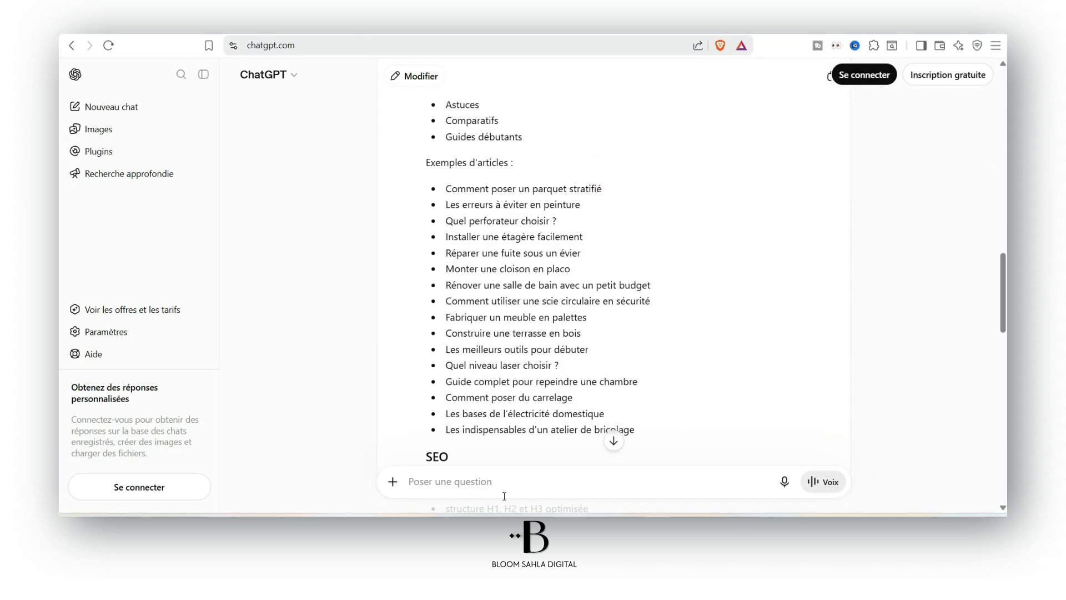
type("fais")
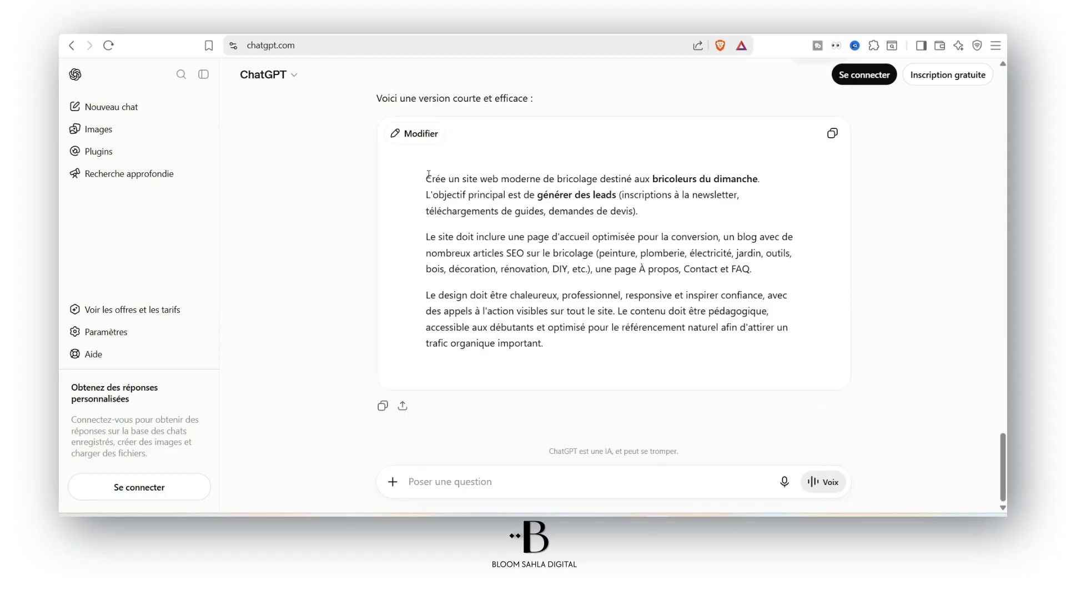
left_click(832, 133)
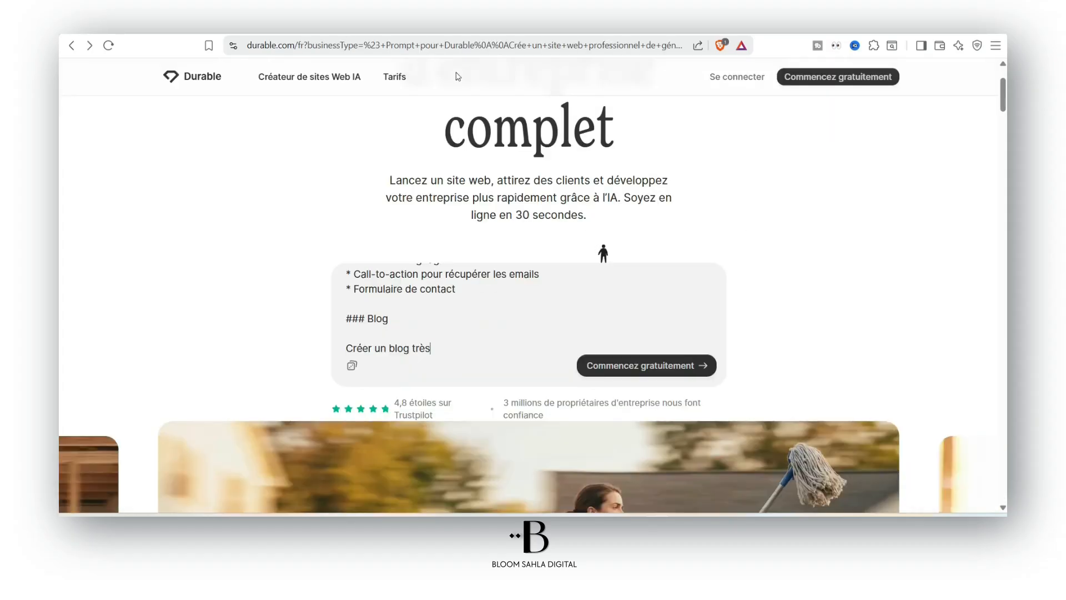
scroll(512, 332, "up", 1)
left_click(497, 334)
key("ctrl+a")
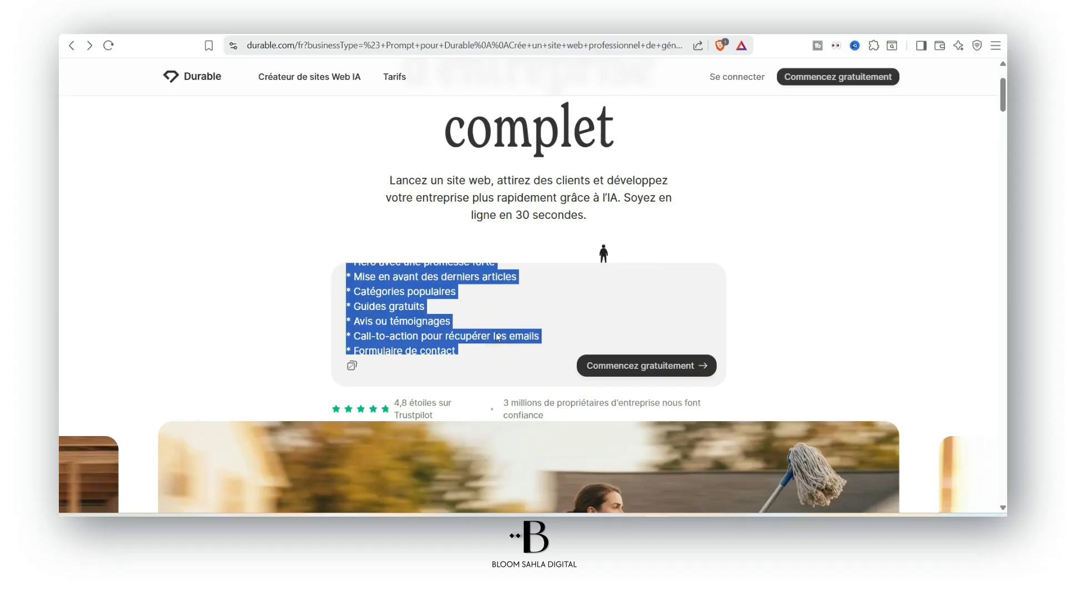
key("ctrl+v")
scroll(497, 333, "up", 5)
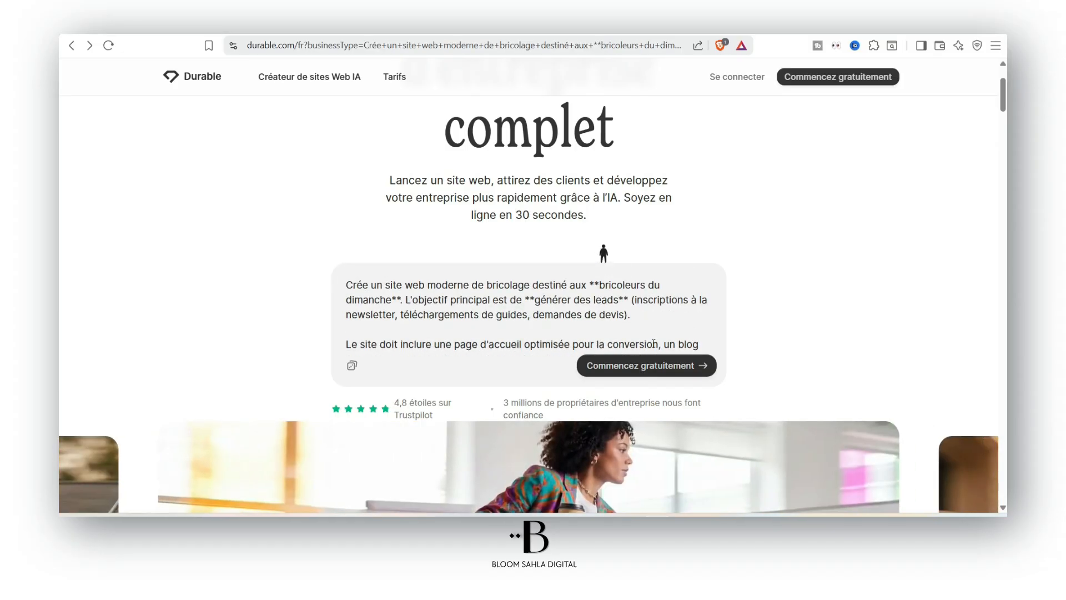
Sign up for a free Durable account with an e-mail address and confirm the business description
left_click(658, 363)
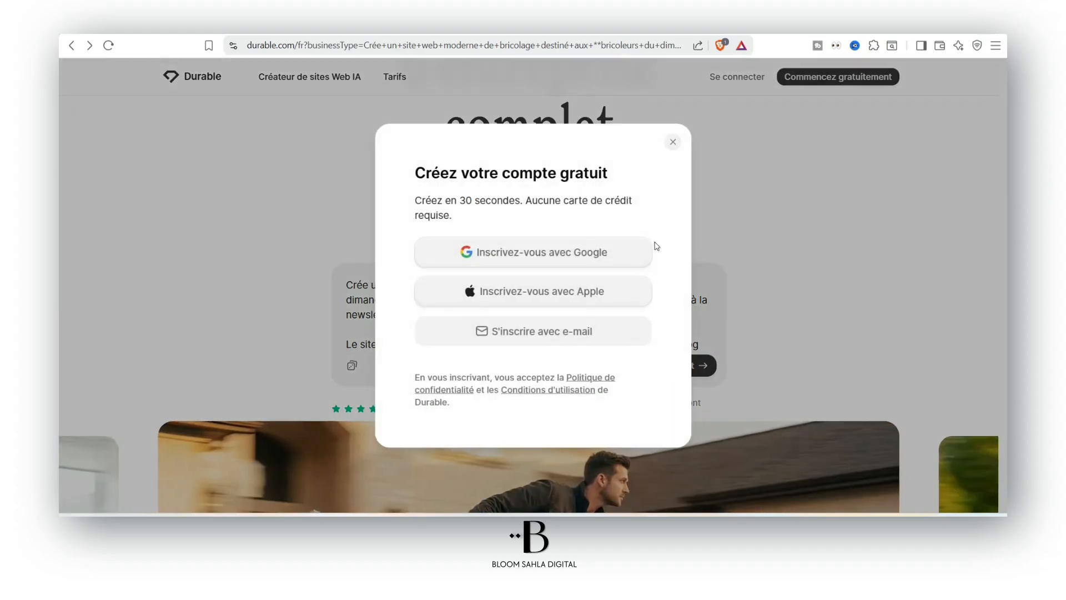
left_click(564, 333)
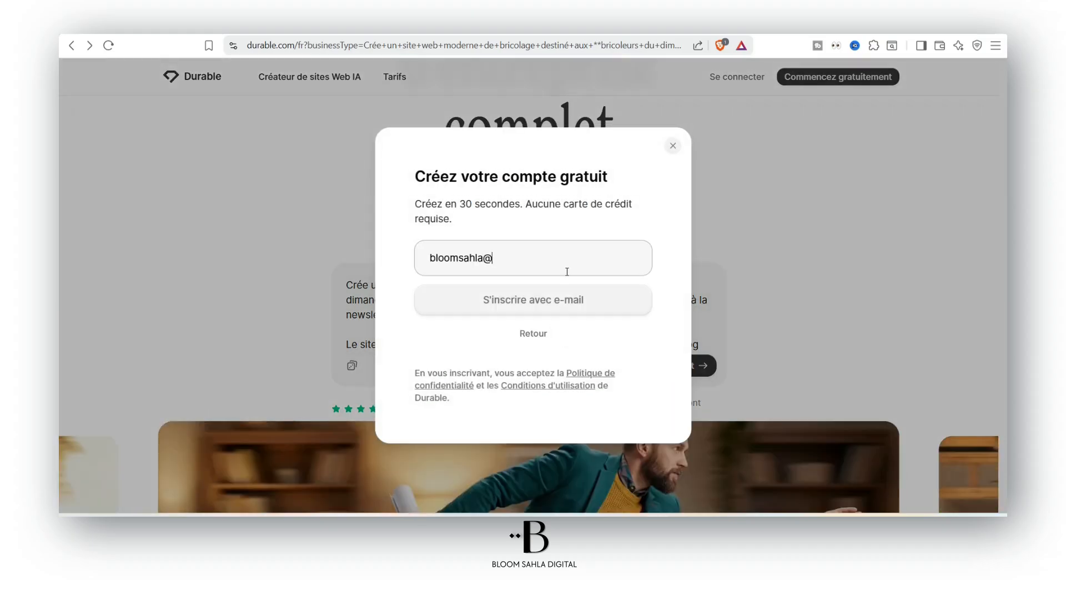
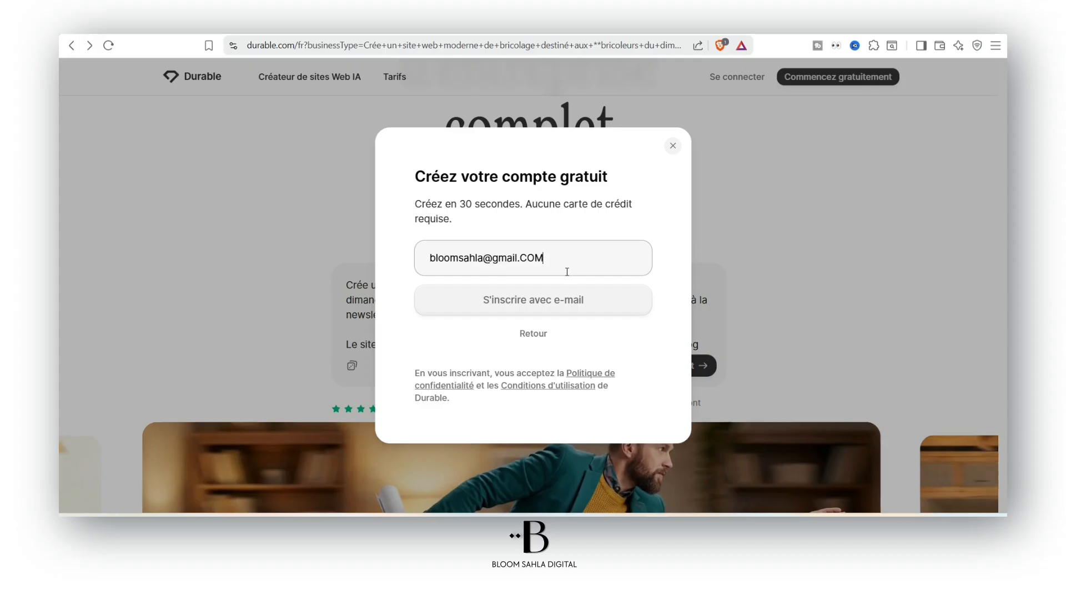
left_click(566, 302)
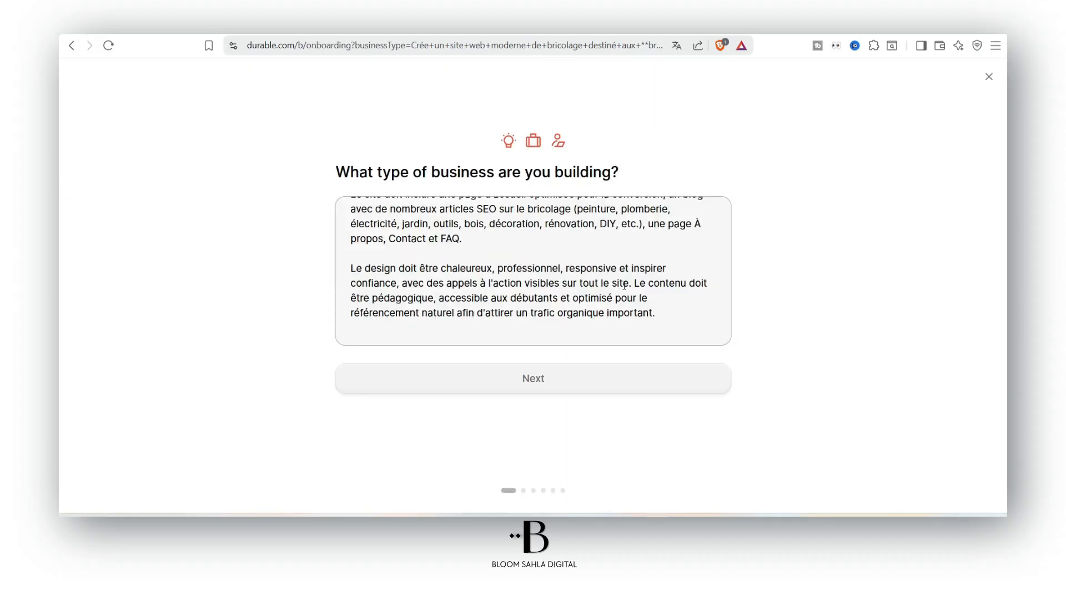
scroll(429, 205, "up", 3)
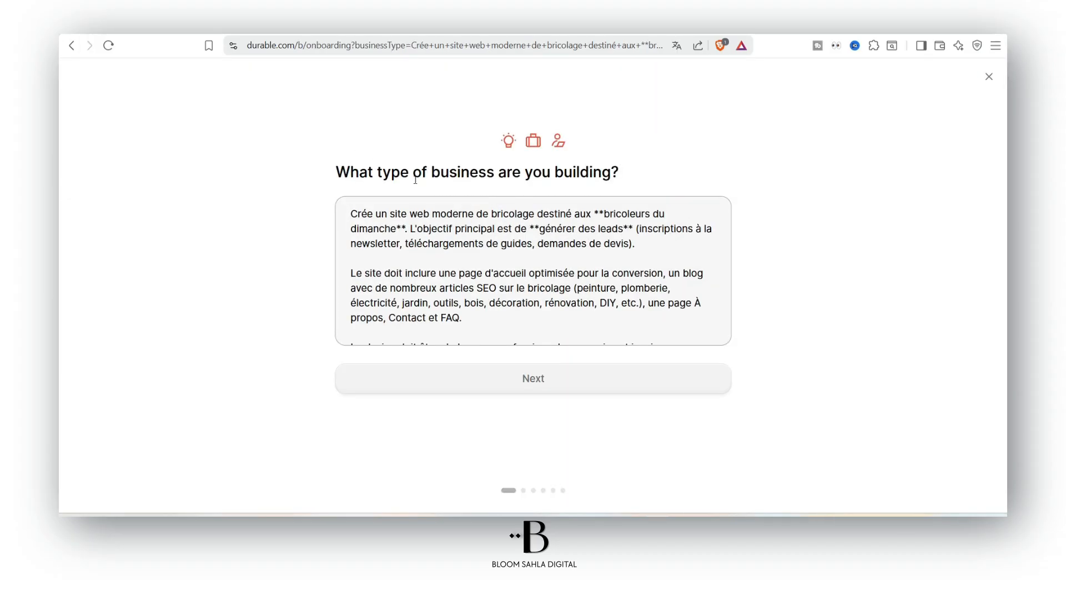
scroll(502, 321, "down", 5)
left_click(514, 382)
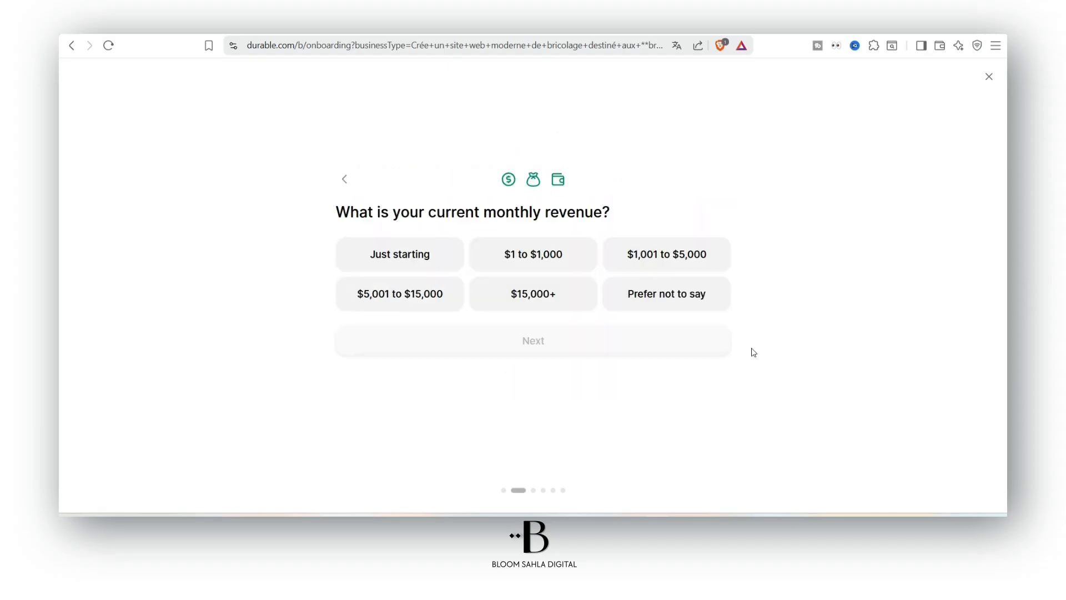
Set revenue to Just starting, location Marseille, France, and website language French
left_click(460, 265)
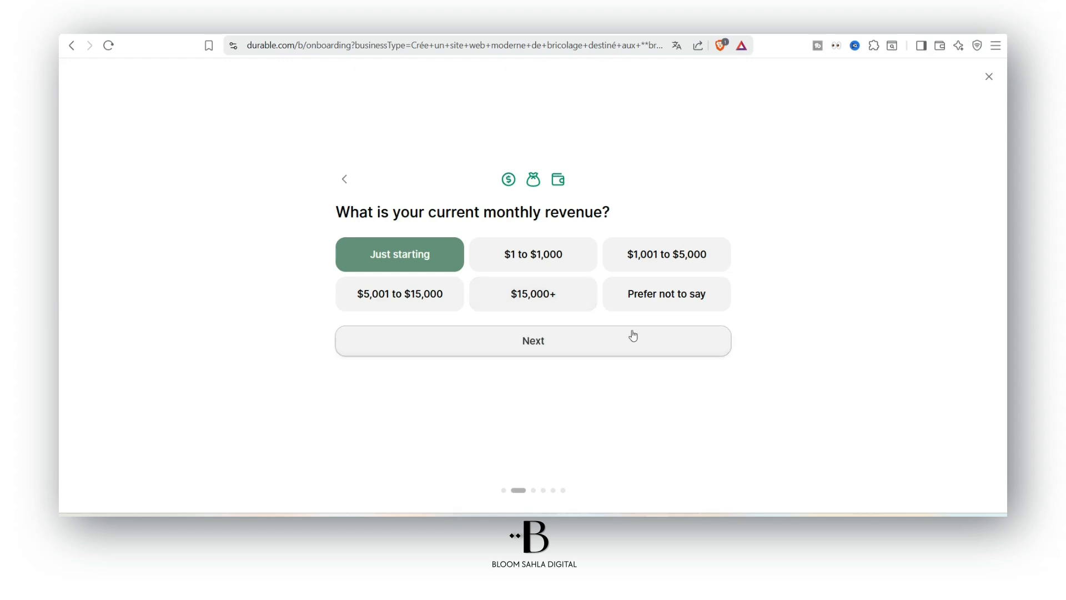
left_click(631, 329)
left_click(528, 346)
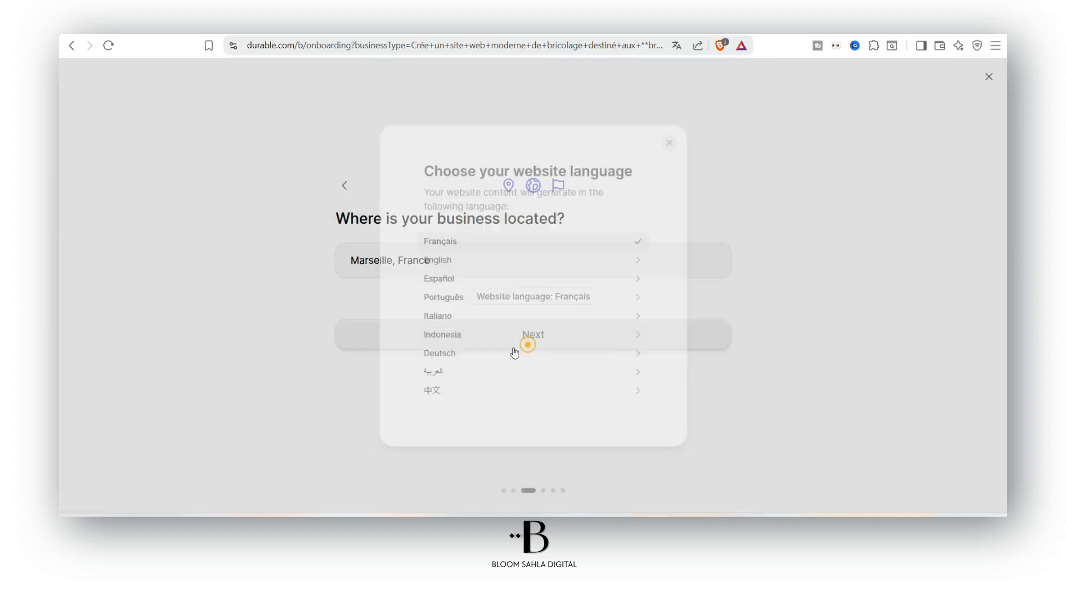
left_click(296, 193)
left_click(571, 333)
left_click(492, 249)
Pick BricoMaison from the generated name suggestions as the business name
left_click(540, 296)
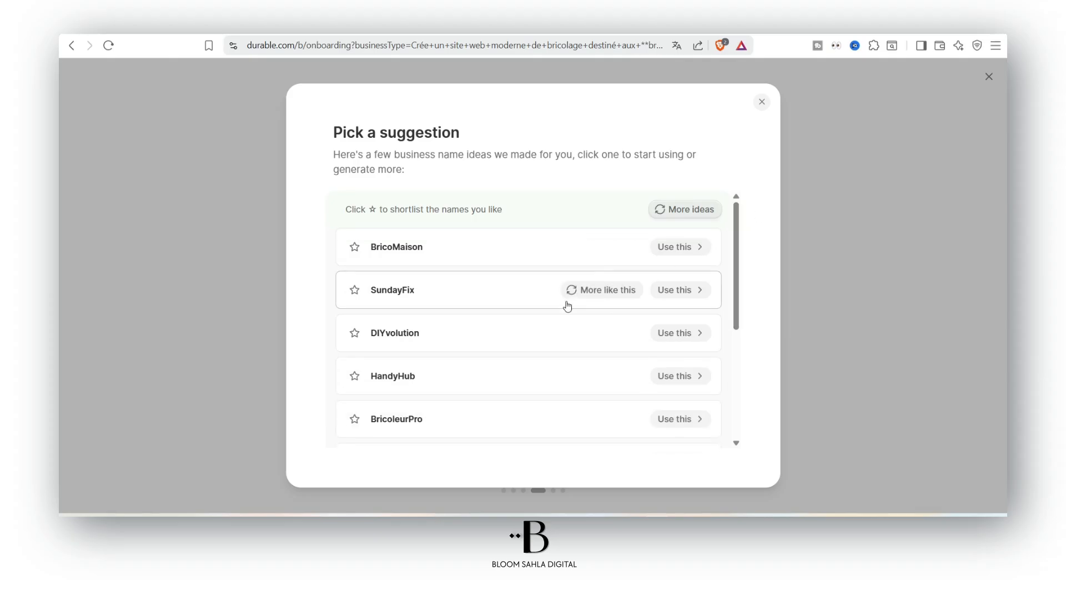
left_click_drag(737, 237, 740, 277)
scroll(504, 333, "down", 1)
scroll(611, 318, "down", 1)
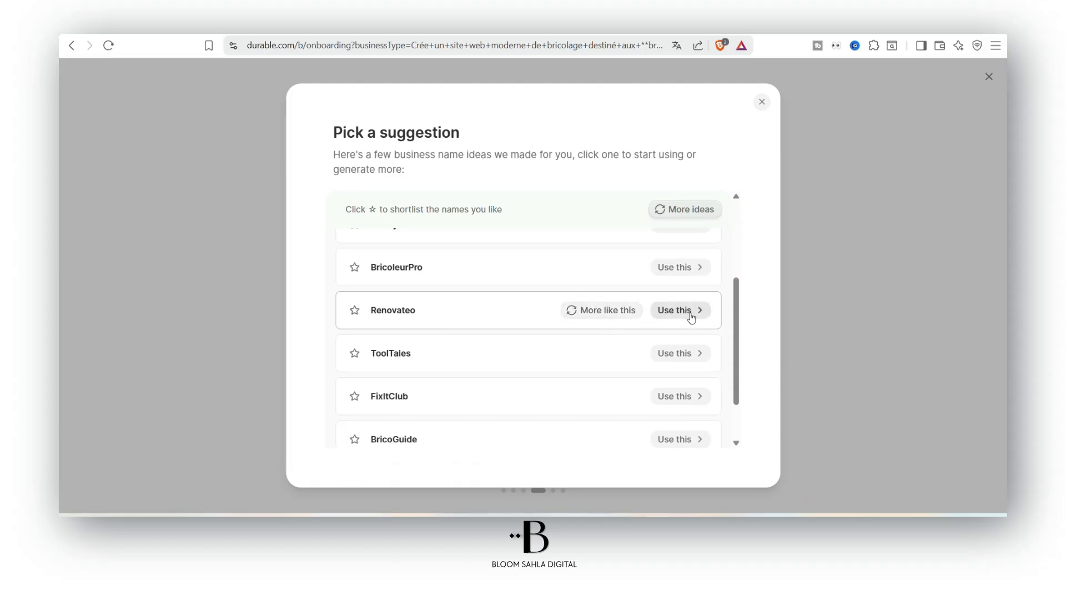
scroll(691, 317, "down", 1)
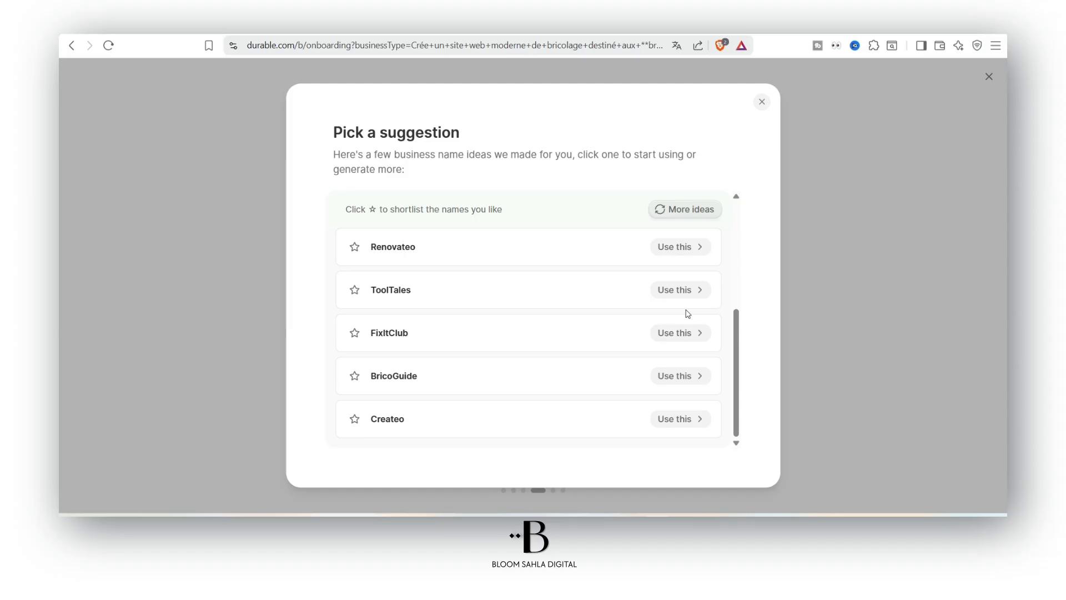
scroll(688, 314, "up", 3)
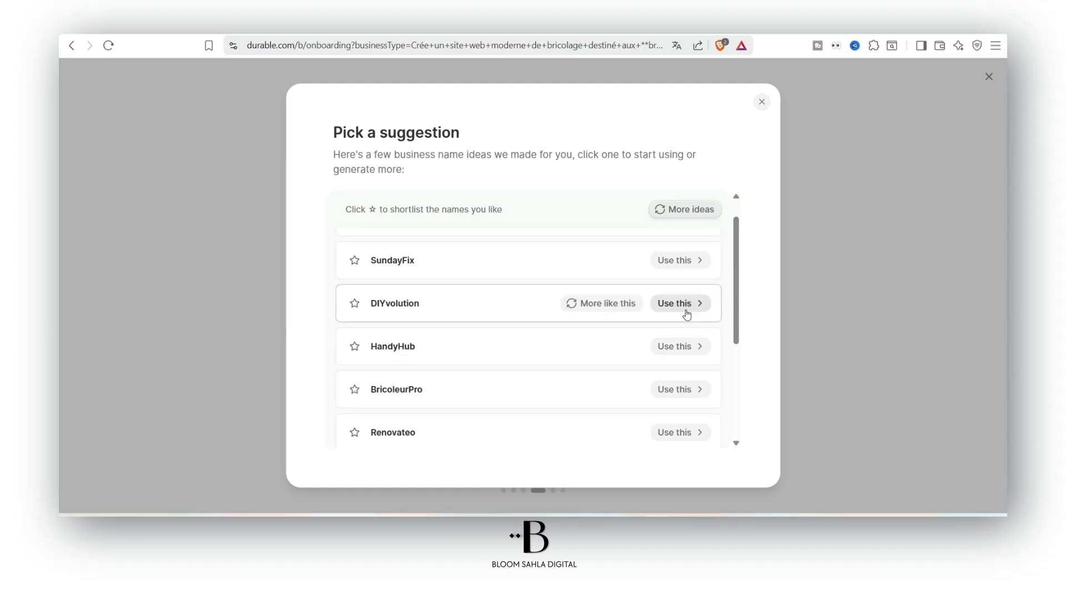
scroll(687, 315, "up", 1)
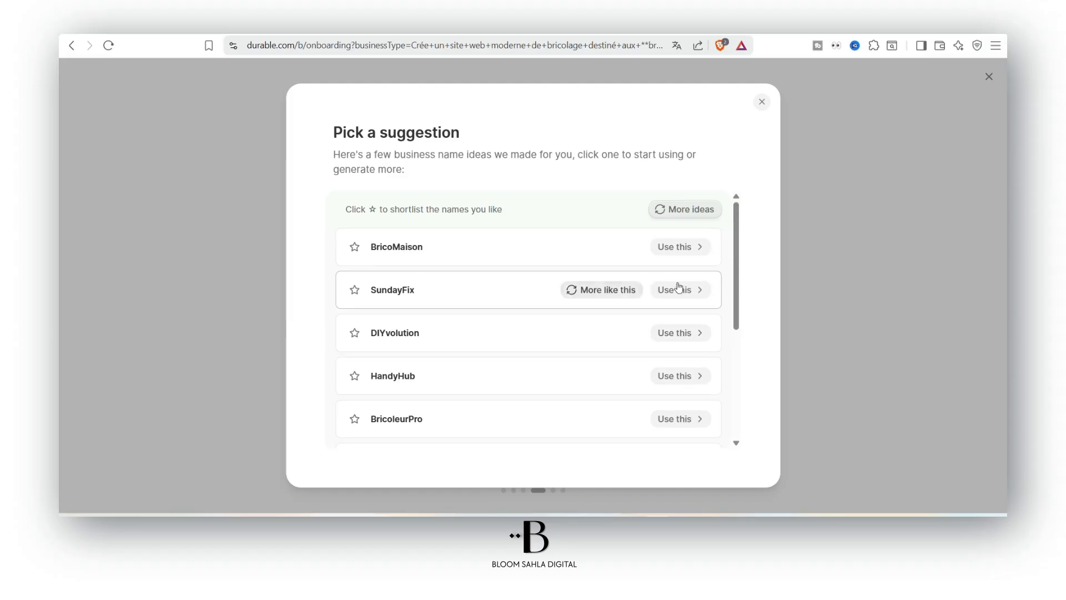
left_click(687, 252)
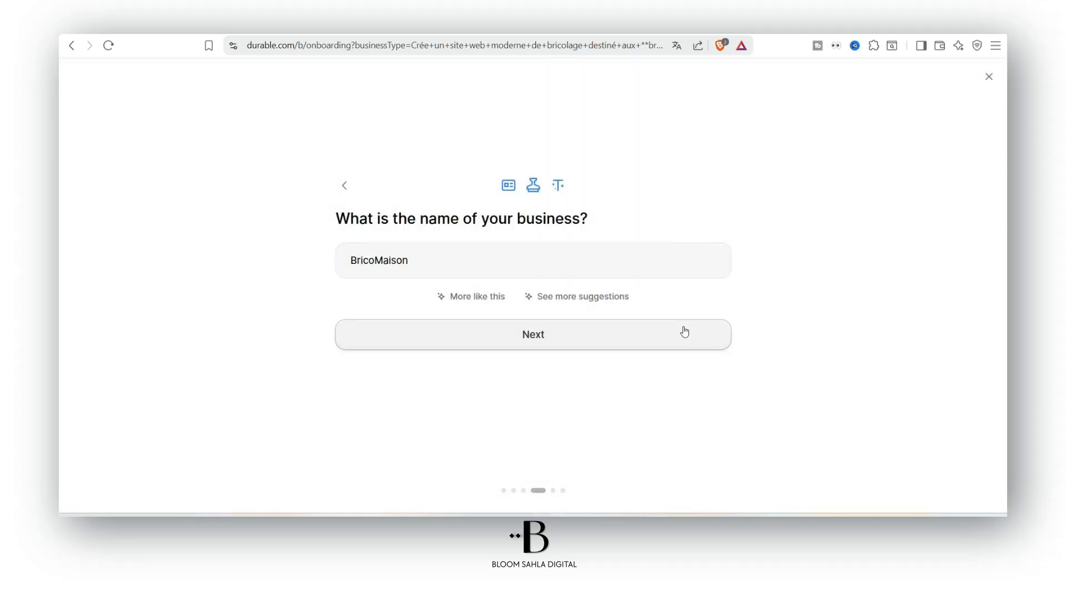
Continue past the share-more-details step and start building the BricoMaison site
left_click(687, 337)
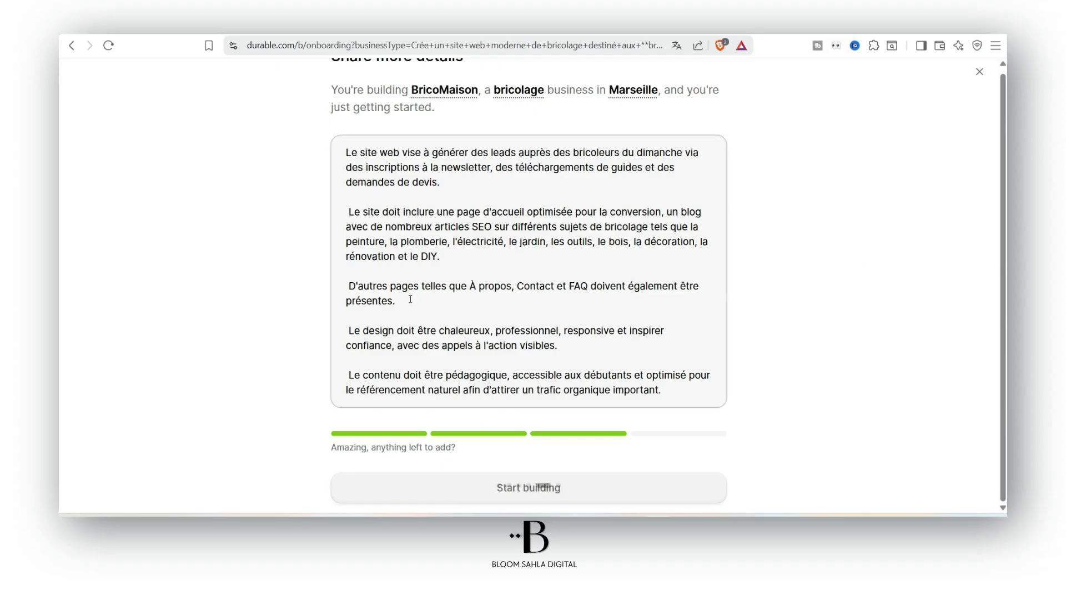
left_click(505, 489)
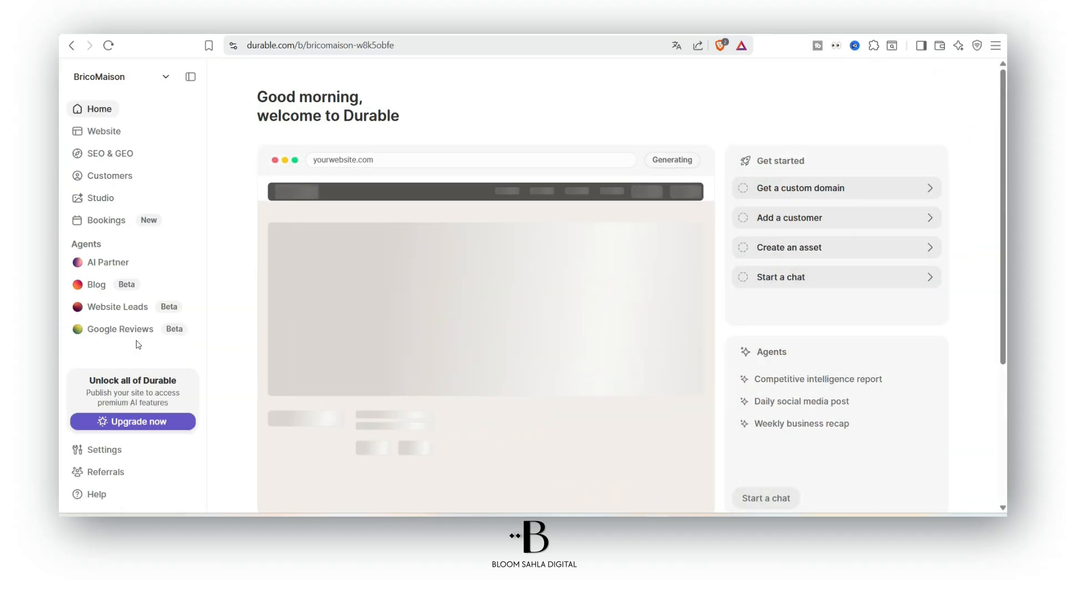
Scroll the BricoMaison dashboard and open the site preview in the Website editor
scroll(634, 287, "down", 3)
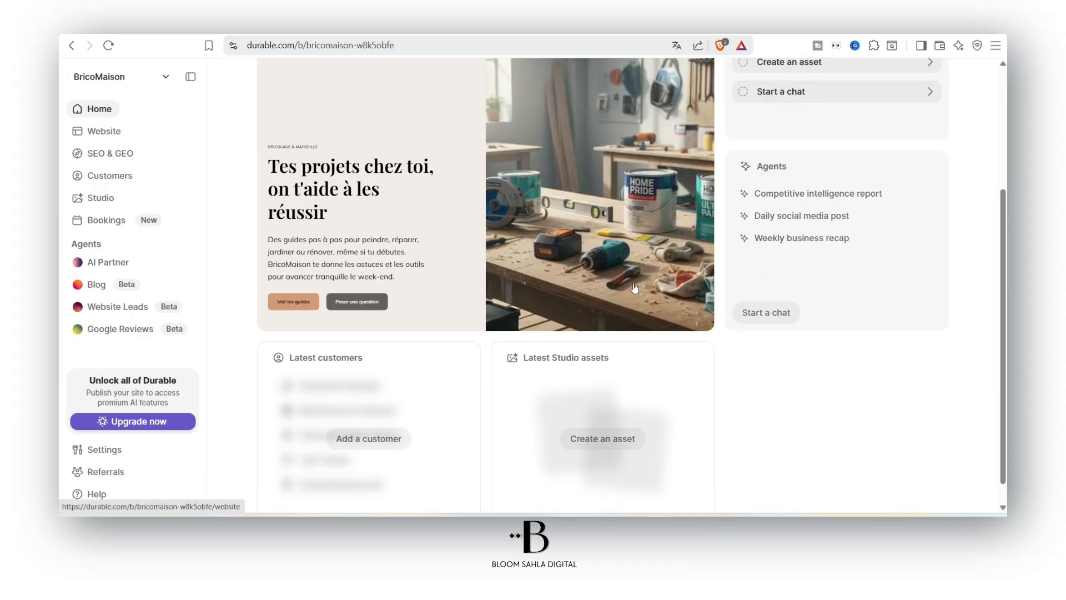
scroll(438, 240, "up", 3)
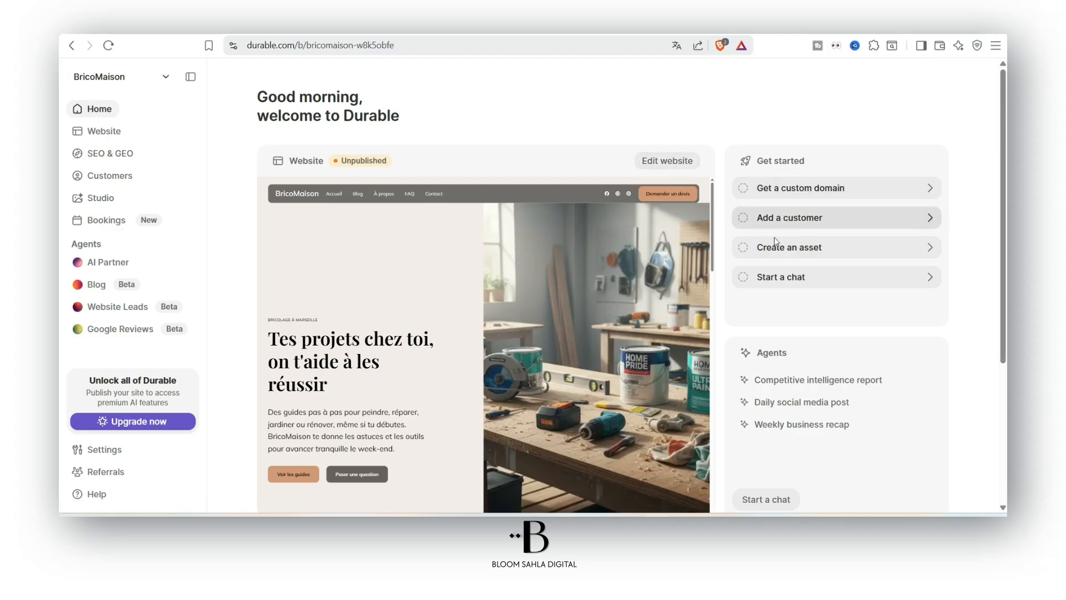
scroll(544, 244, "down", 2)
left_click(543, 241)
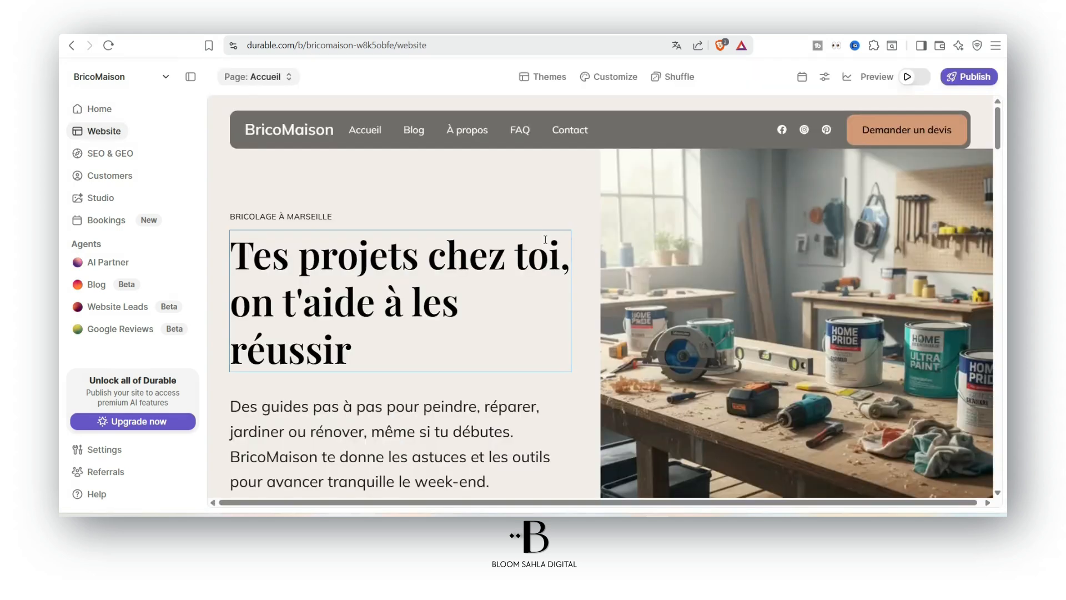
Publish the BricoMaison site live on its bricomaison durable.site subdomain
scroll(704, 219, "down", 9)
left_click_drag(1000, 176, 999, 343)
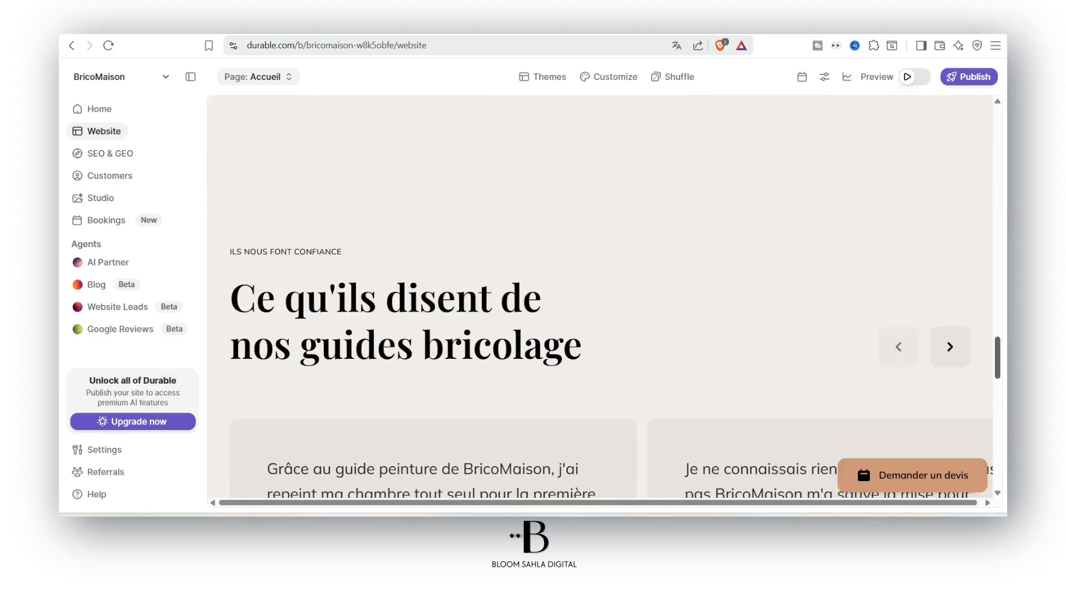
scroll(887, 130, "up", 15)
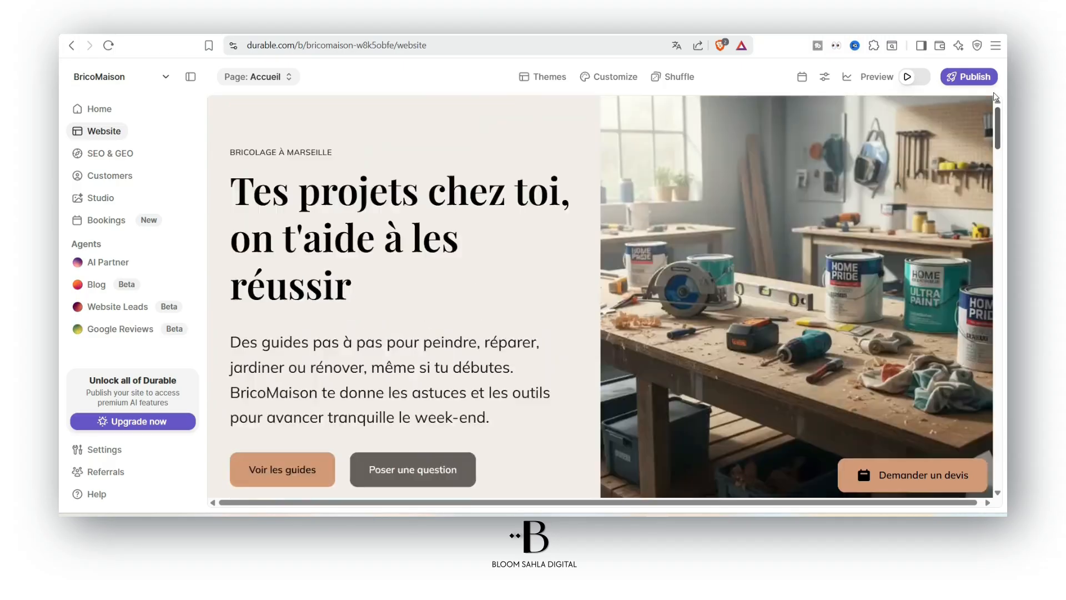
left_click(963, 78)
left_click(881, 376)
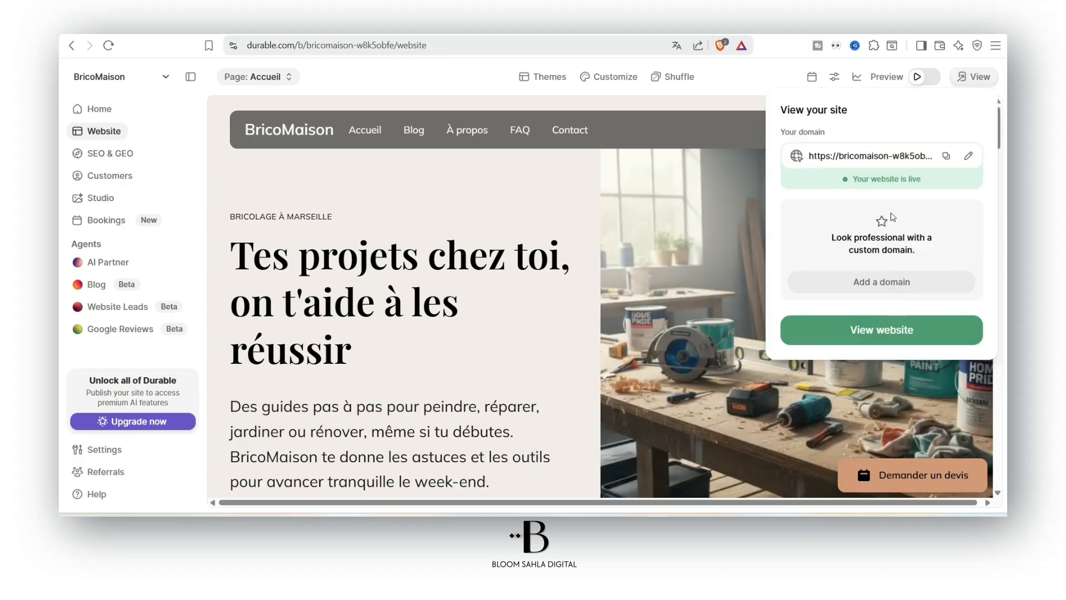
Open the live BricoMaison site, browse to the Blog, and cancel the external-app prompt
left_click(893, 333)
scroll(532, 277, "down", 15)
scroll(533, 278, "down", 15)
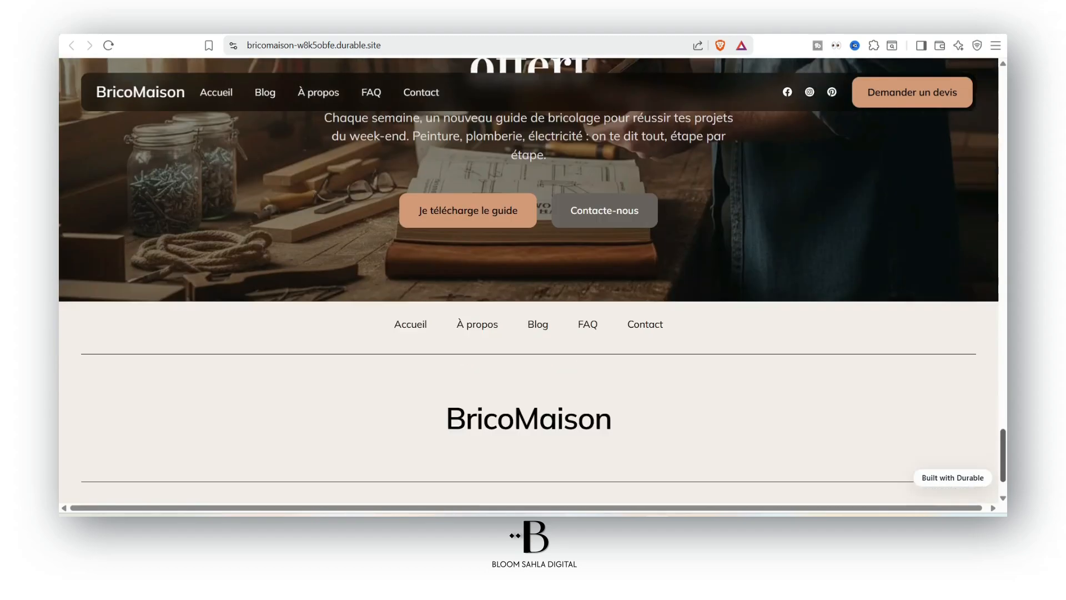
scroll(504, 351, "down", 2)
left_click_drag(447, 473, 678, 469)
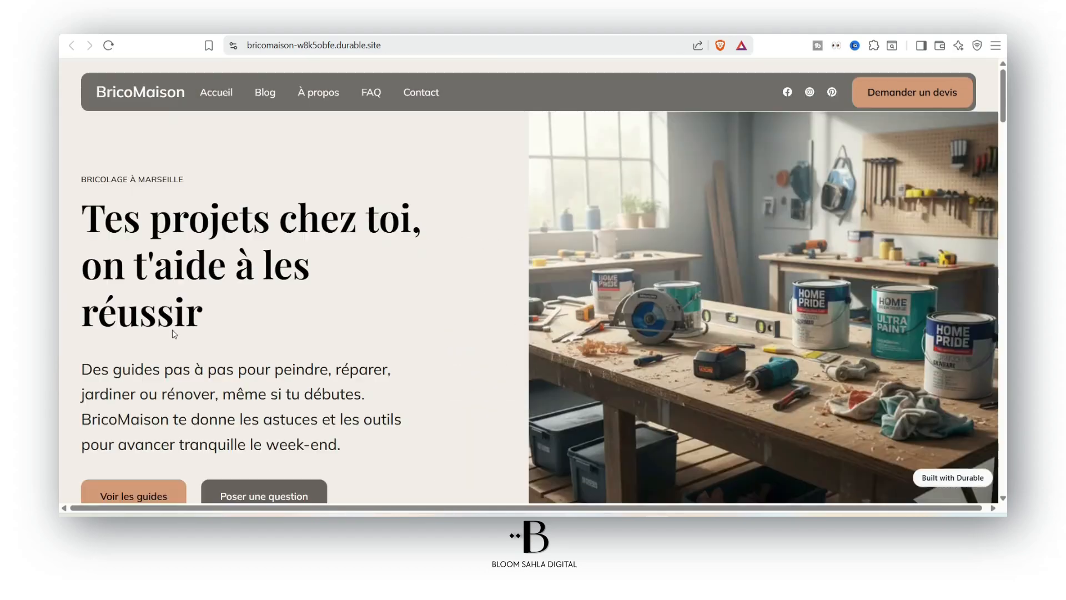
scroll(171, 339, "down", 1)
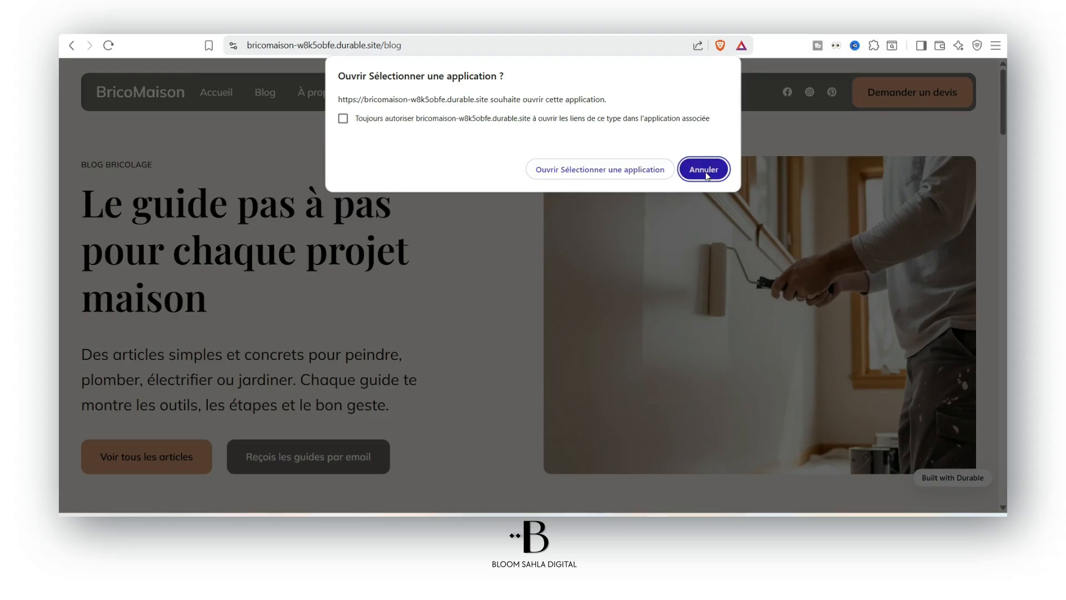
left_click(704, 171)
Open the Contact page via Demander un devis and browse its form, testimonial and newsletter sign-up
left_click(920, 93)
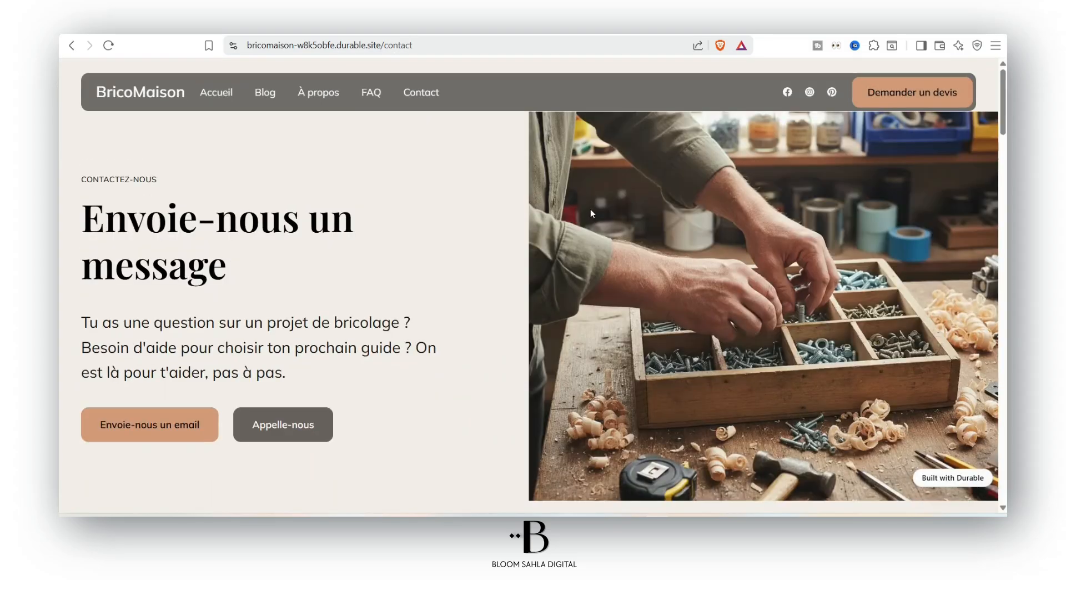
scroll(930, 230, "down", 15)
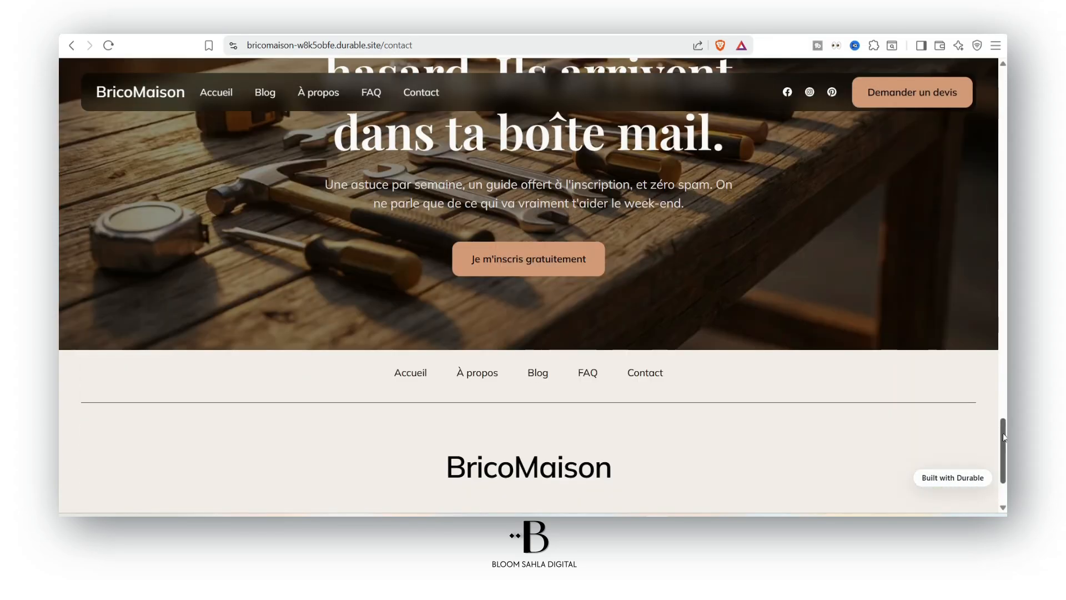
scroll(1003, 437, "down", 2)
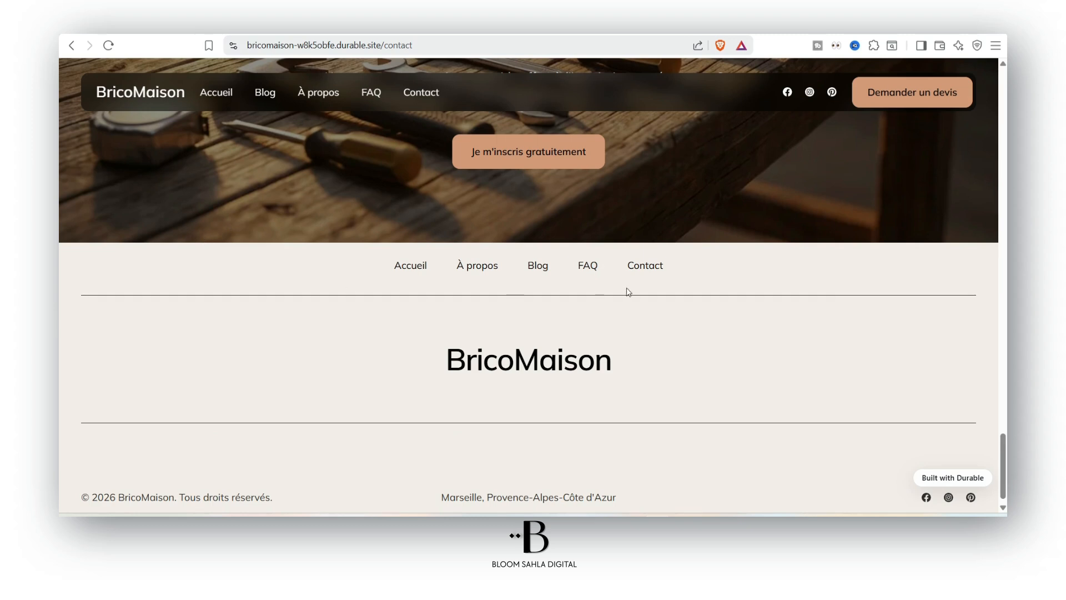
left_click_drag(1003, 444, 1003, 122)
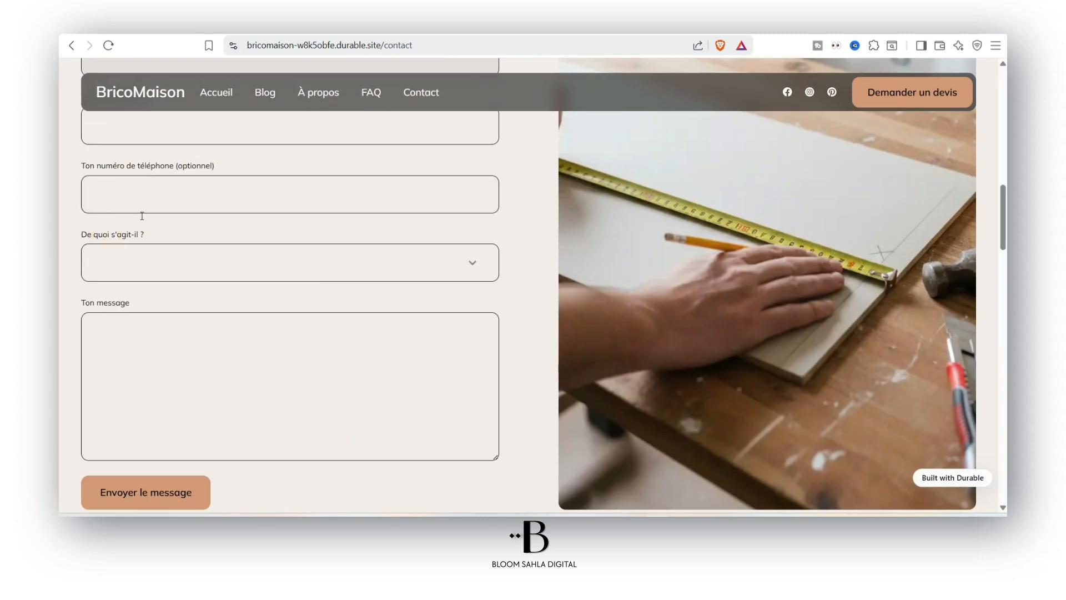
scroll(155, 198, "up", 3)
scroll(146, 254, "down", 7)
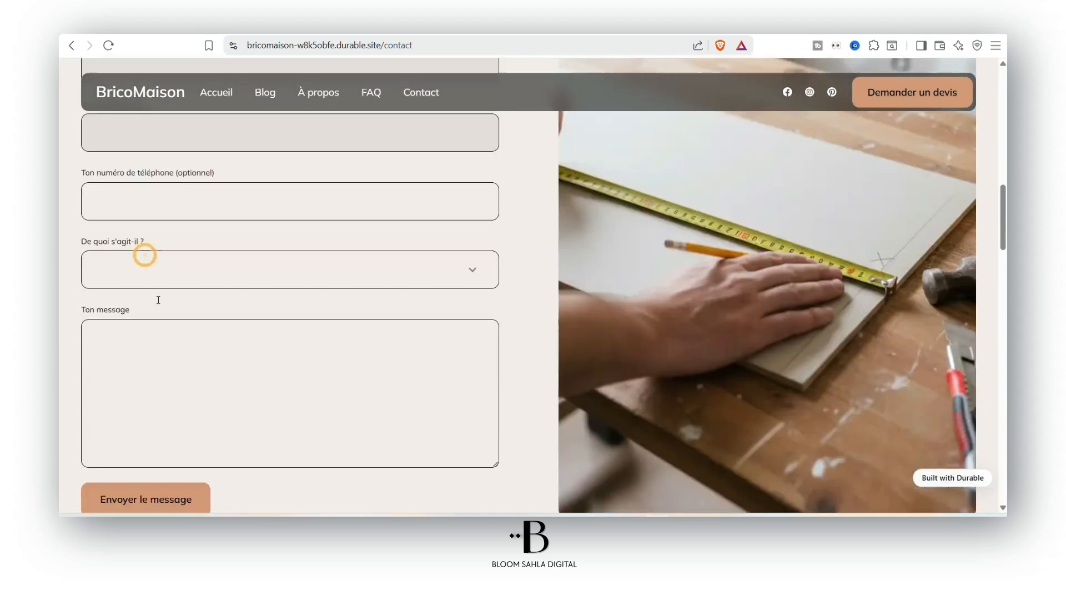
scroll(587, 257, "down", 15)
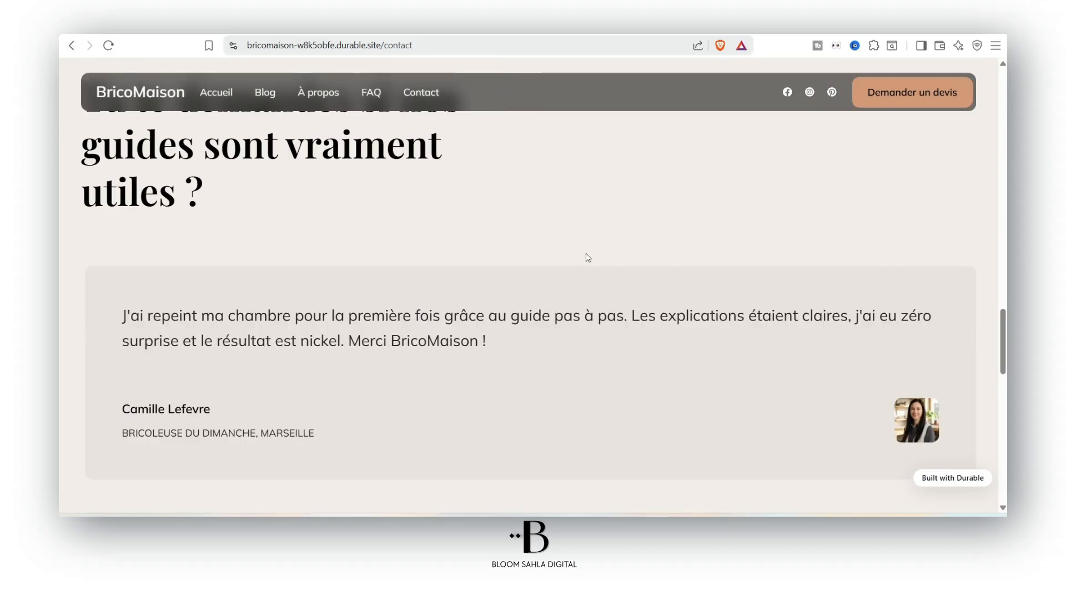
scroll(589, 262, "down", 8)
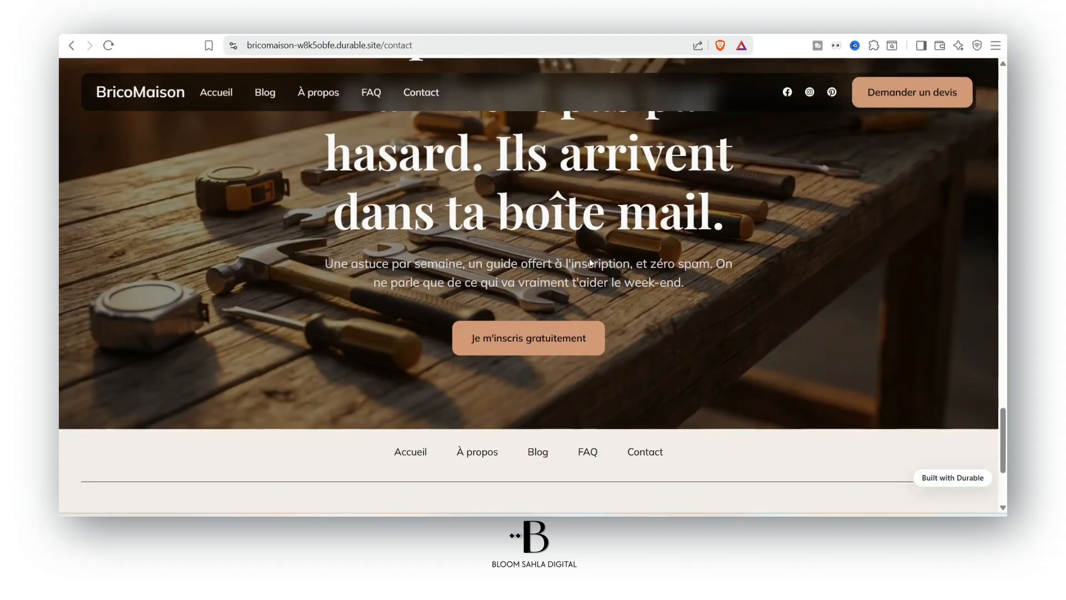
scroll(538, 211, "up", 4)
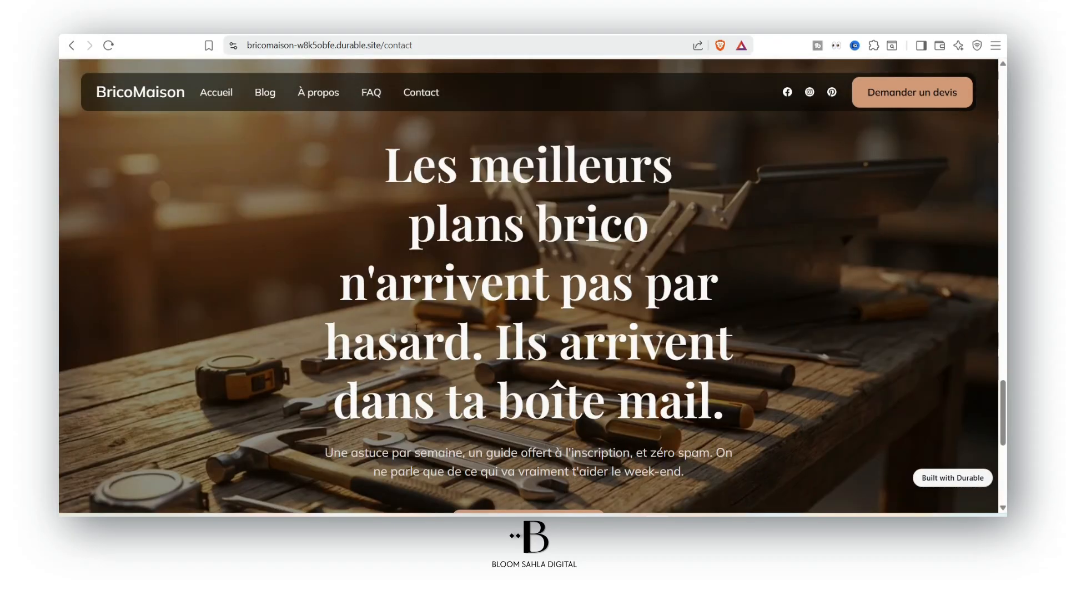
scroll(983, 254, "down", 7)
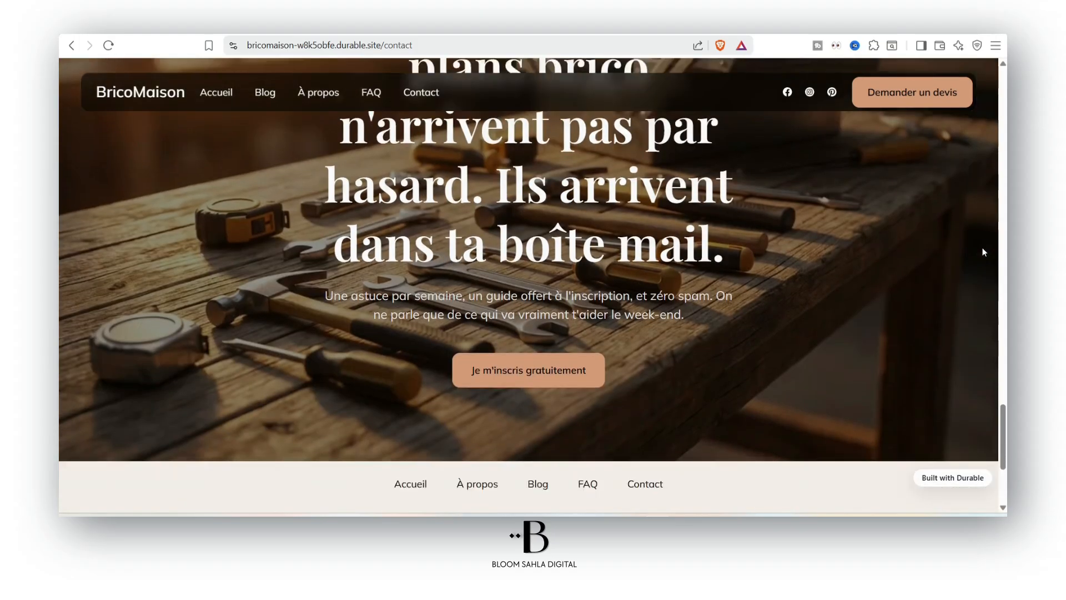
left_click(476, 259)
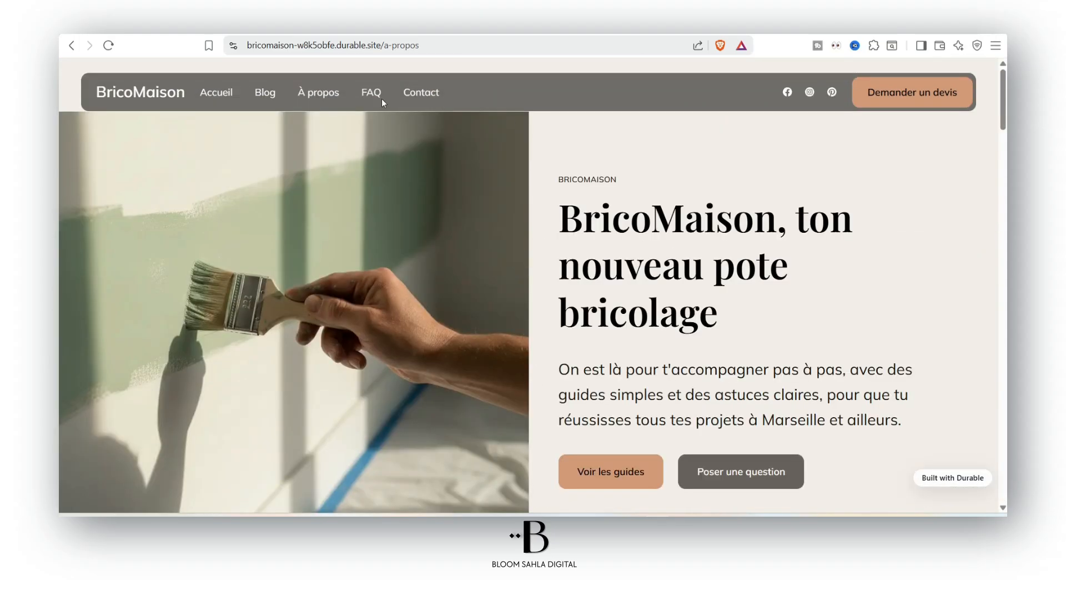
left_click_drag(1002, 100, 581, 257)
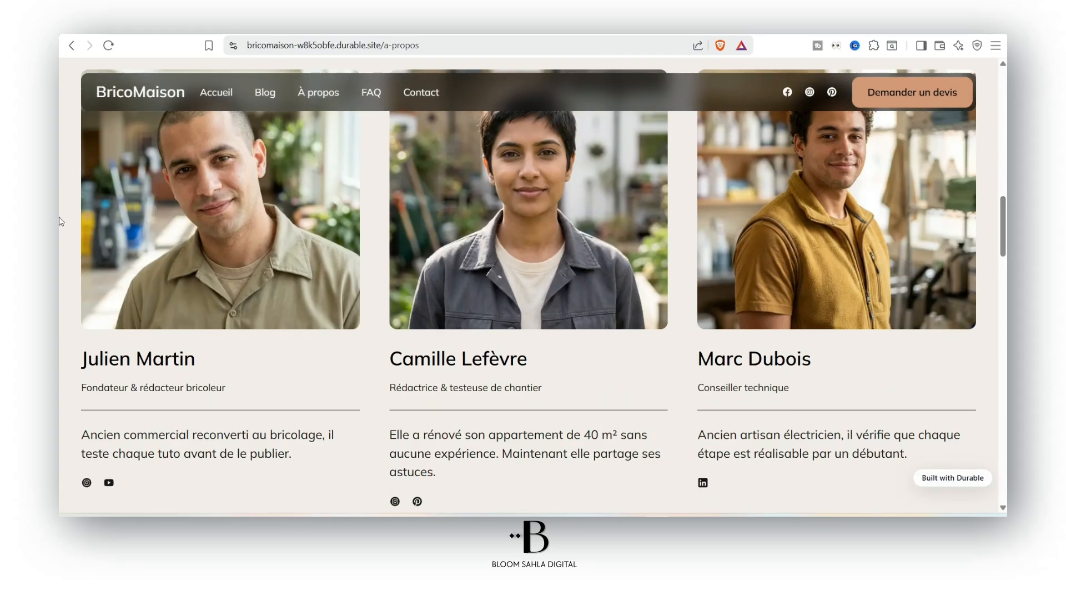
scroll(532, 277, "down", 5)
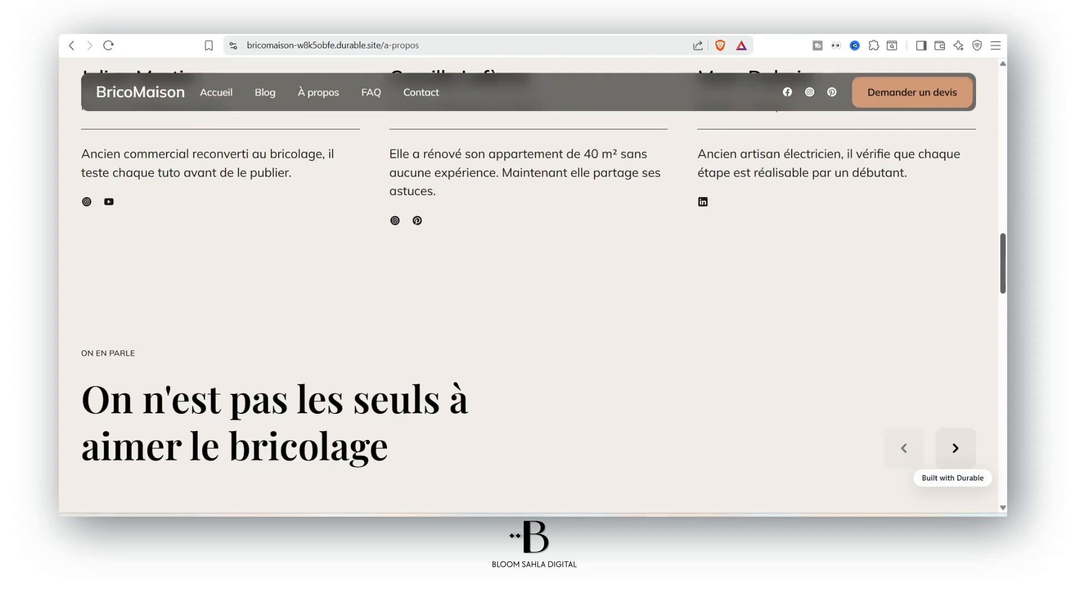
scroll(572, 324, "down", 7)
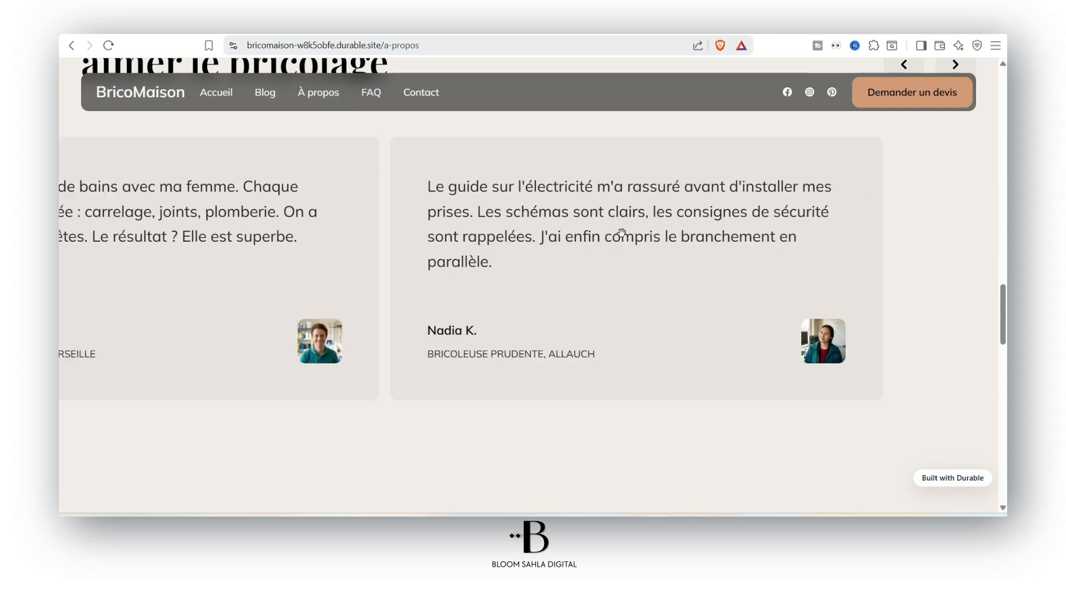
scroll(807, 227, "up", 7)
scroll(623, 248, "down", 14)
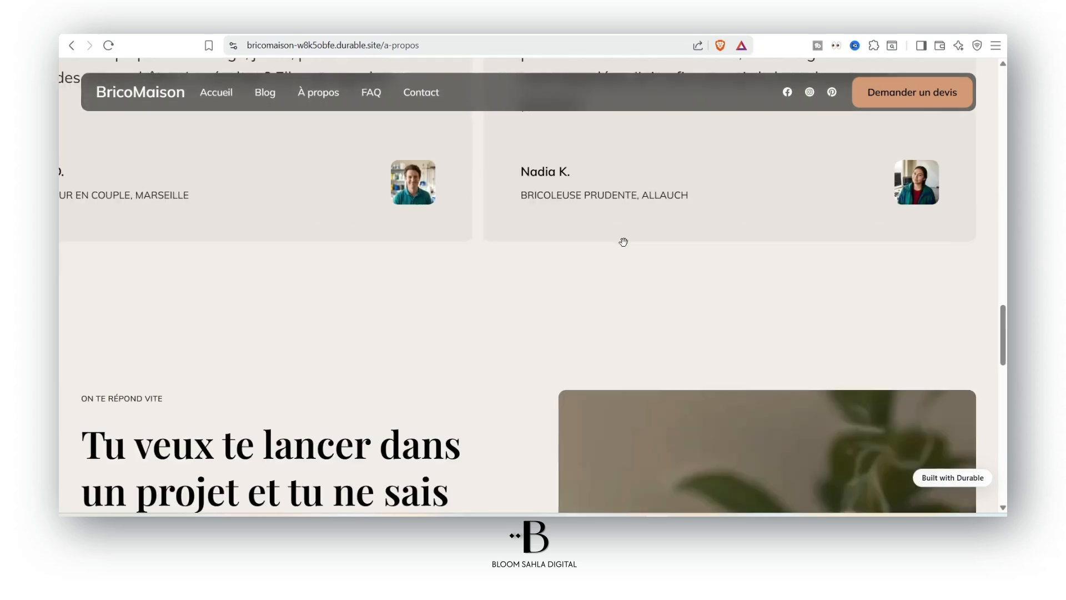
scroll(624, 244, "down", 14)
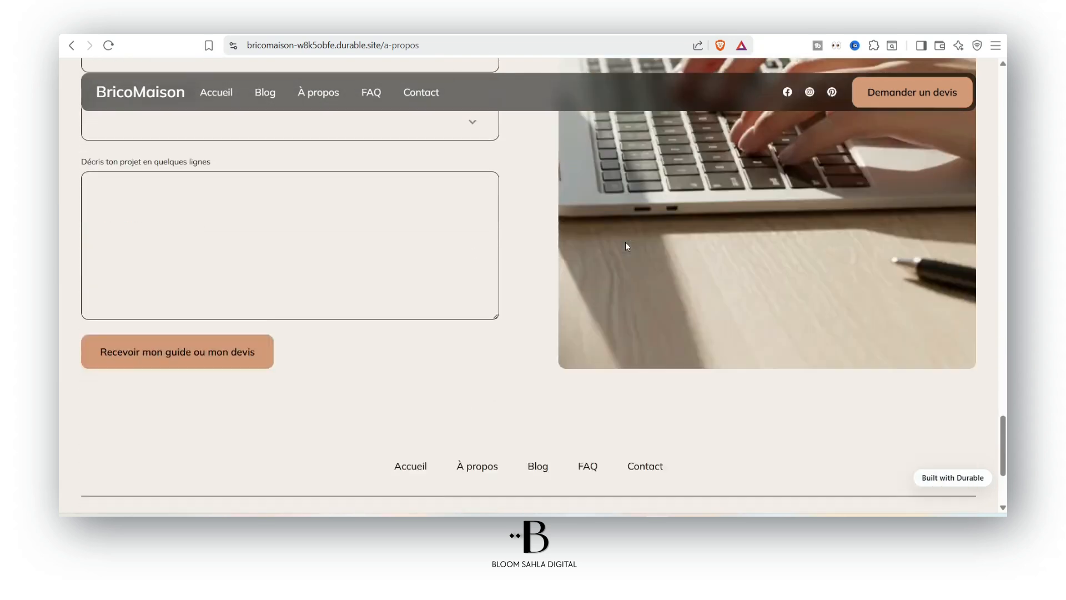
scroll(626, 246, "up", 1)
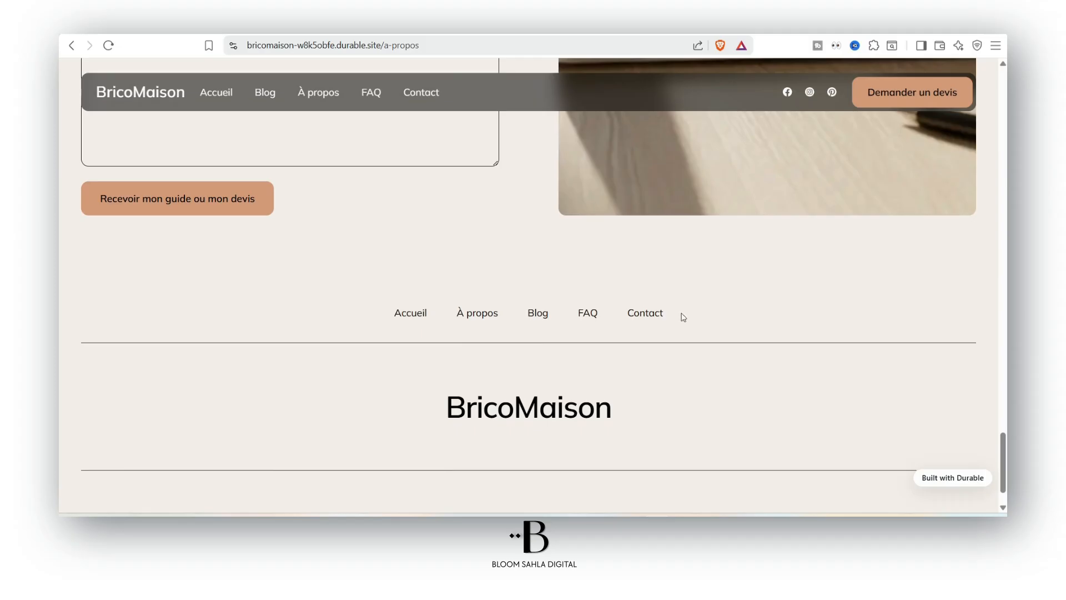
left_click(660, 312)
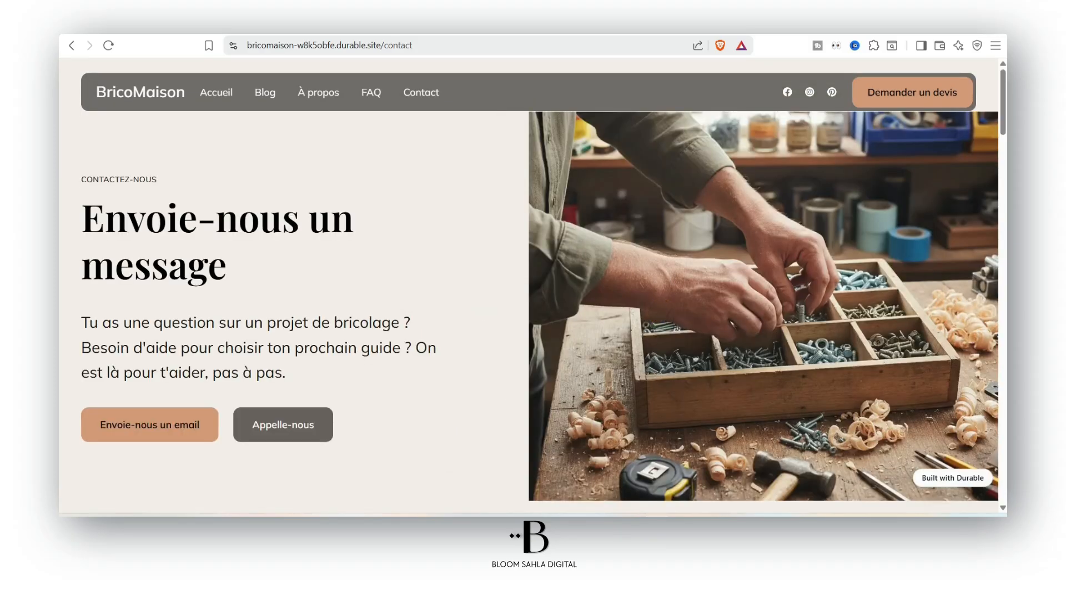
Leave the Contact page for the Blog page, headed 'Le guide pas à pas pour chaque projet maison'
scroll(124, 311, "down", 10)
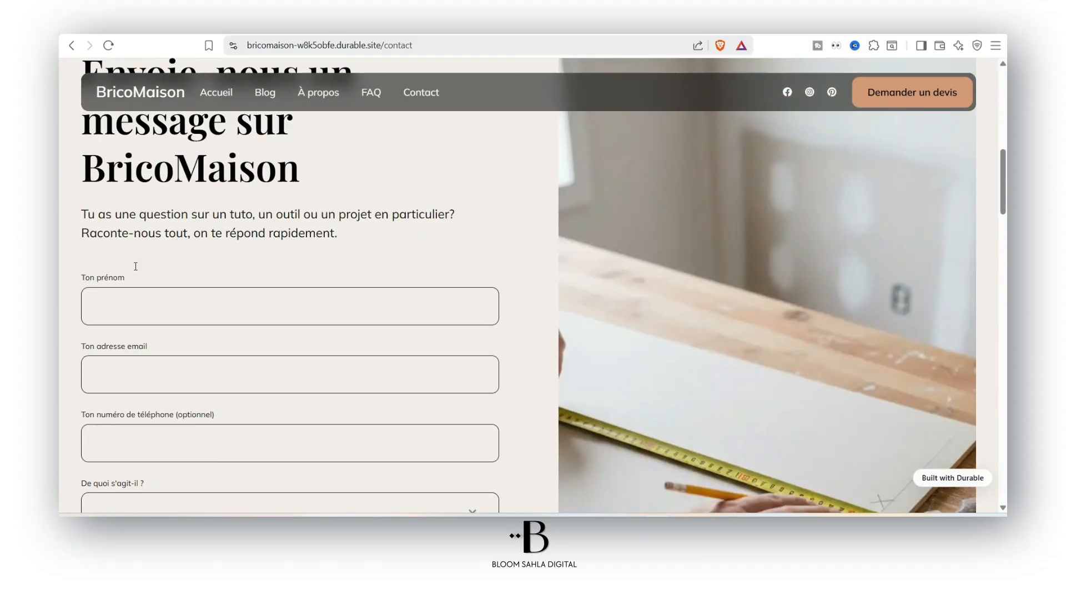
scroll(135, 266, "down", 14)
scroll(258, 341, "up", 2)
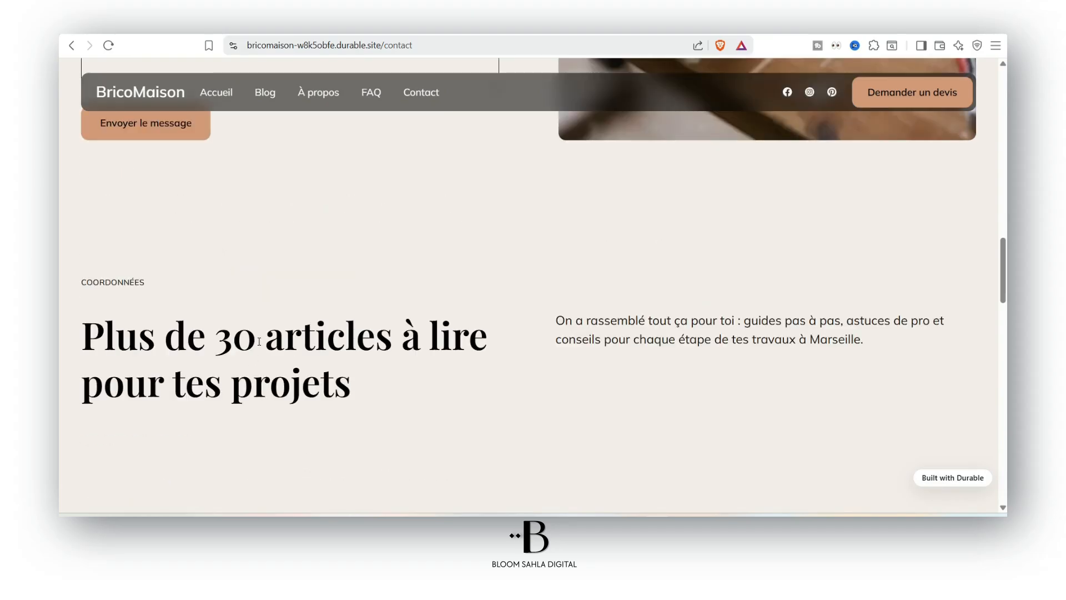
scroll(509, 316, "down", 10)
scroll(357, 146, "up", 3)
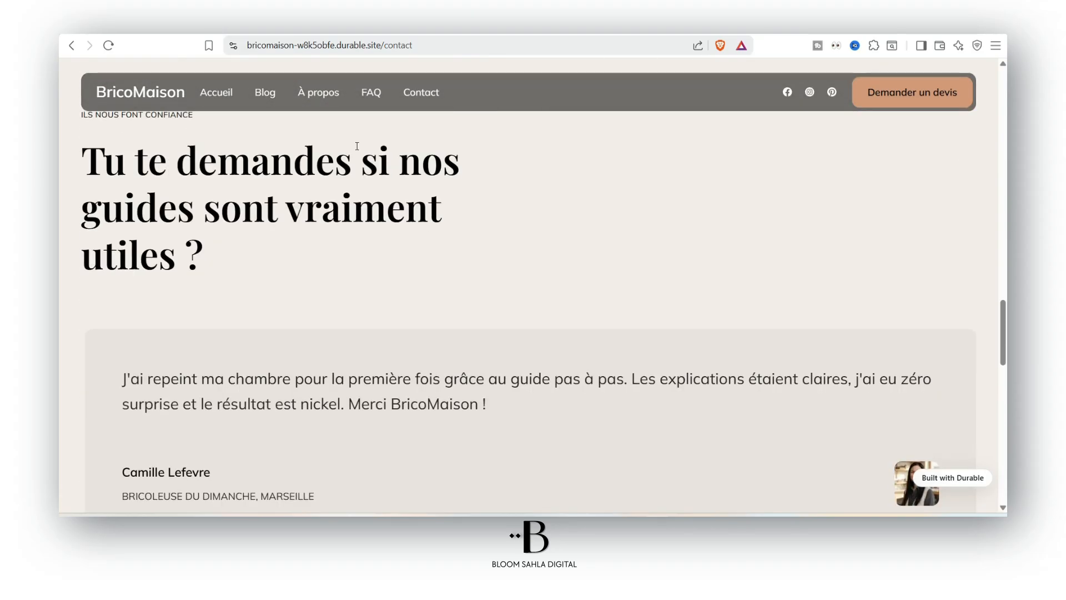
left_click(266, 94)
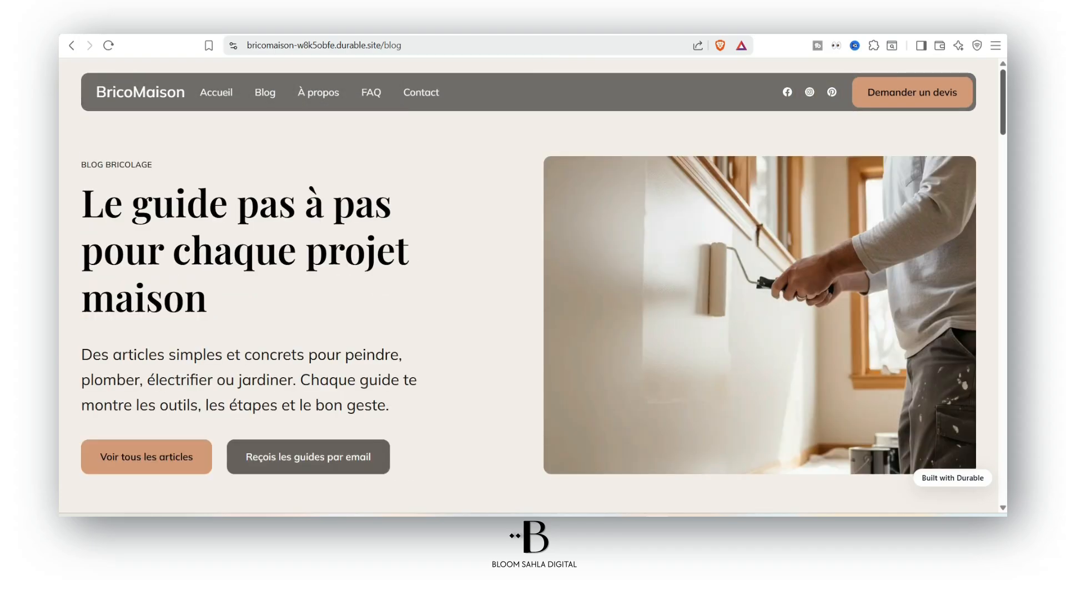
Test the guides-by-email link and review the gallery, testimonials and guide banner, then return to the editor
scroll(278, 254, "down", 10)
scroll(277, 254, "up", 9)
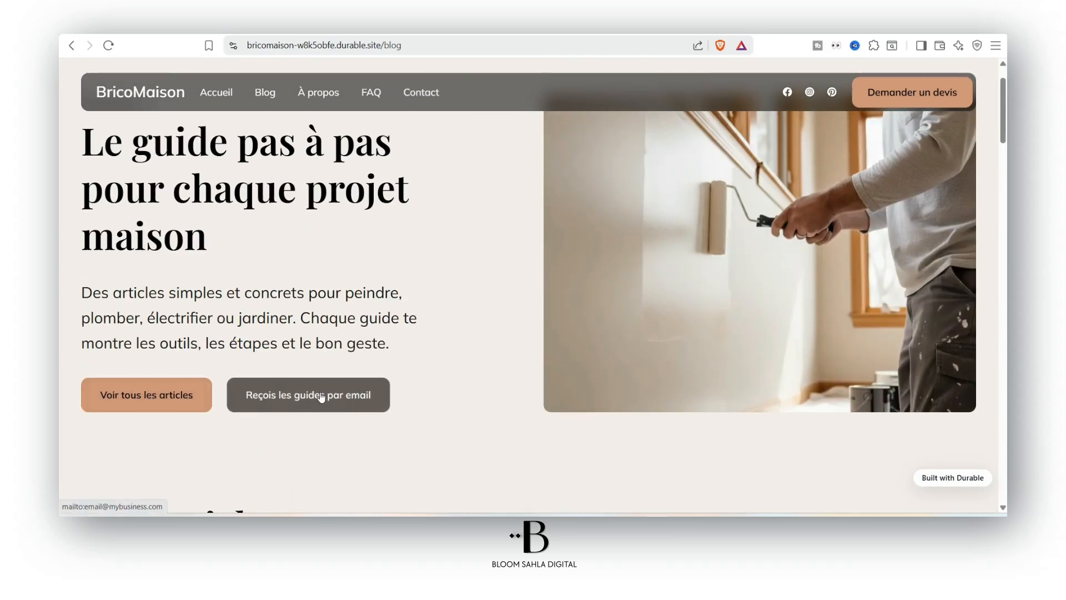
left_click(319, 395)
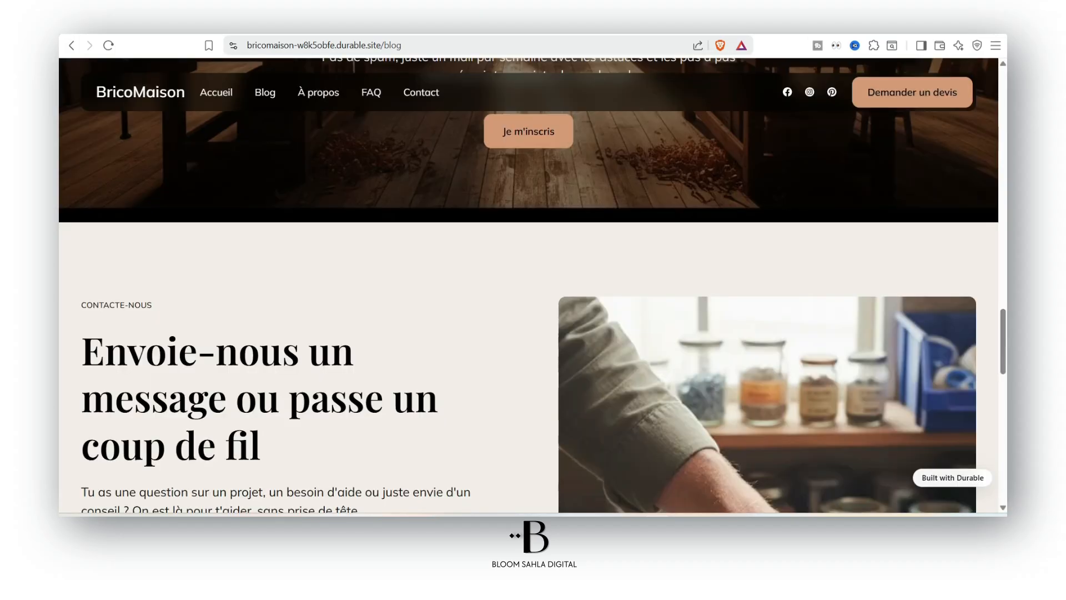
scroll(680, 351, "down", 7)
scroll(680, 349, "down", 2)
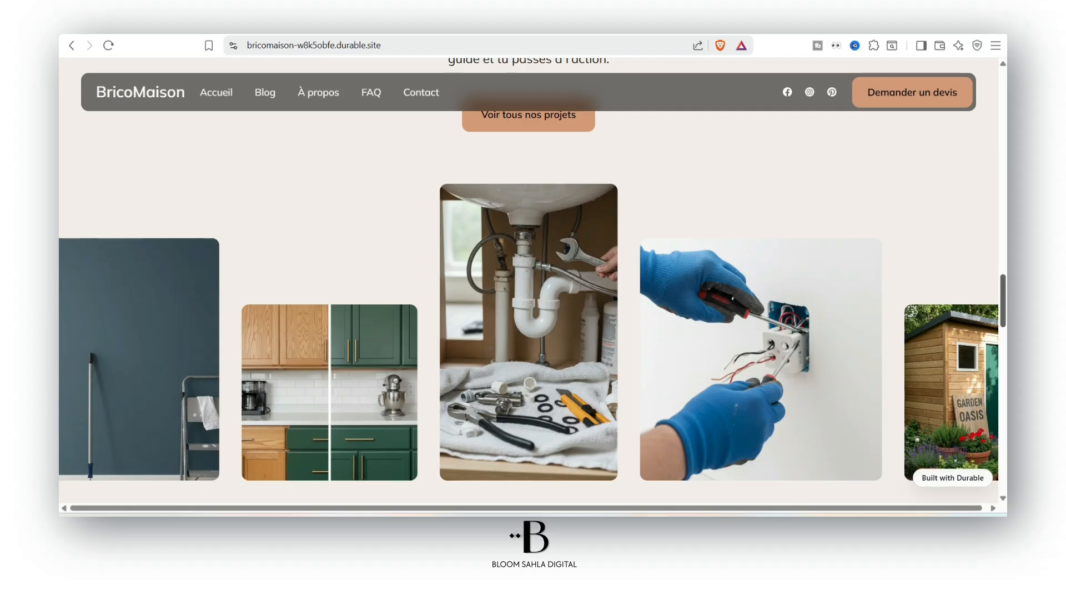
scroll(1004, 286, "down", 8)
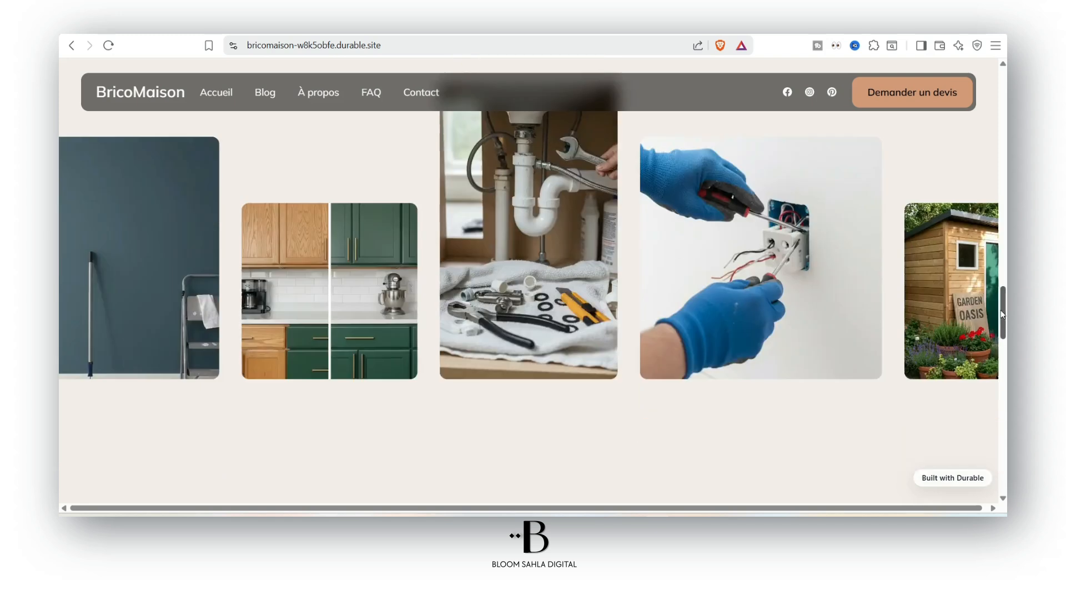
scroll(616, 309, "down", 5)
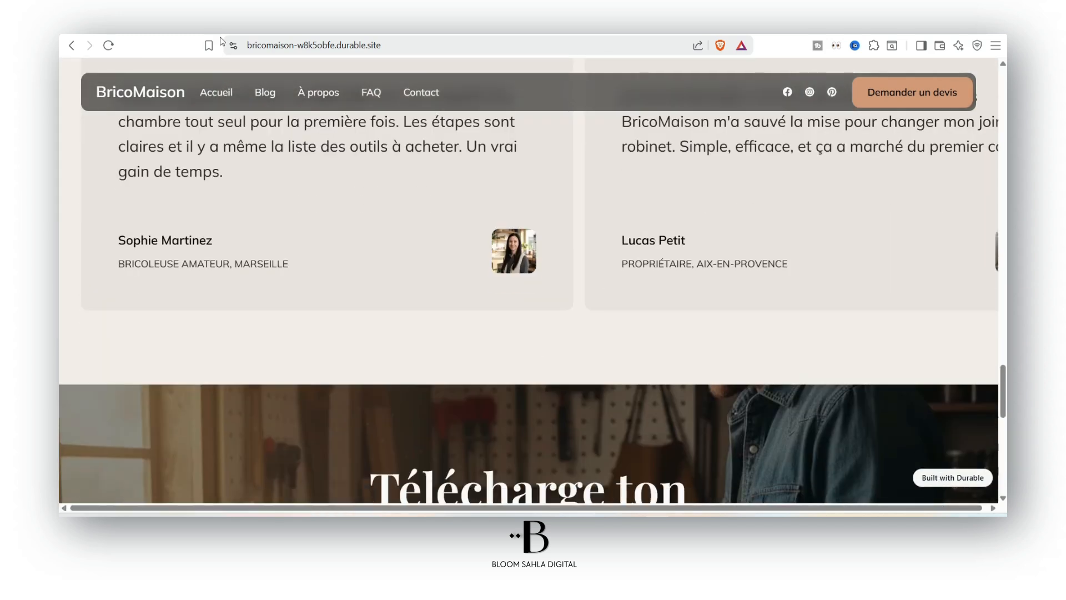
scroll(577, 355, "down", 7)
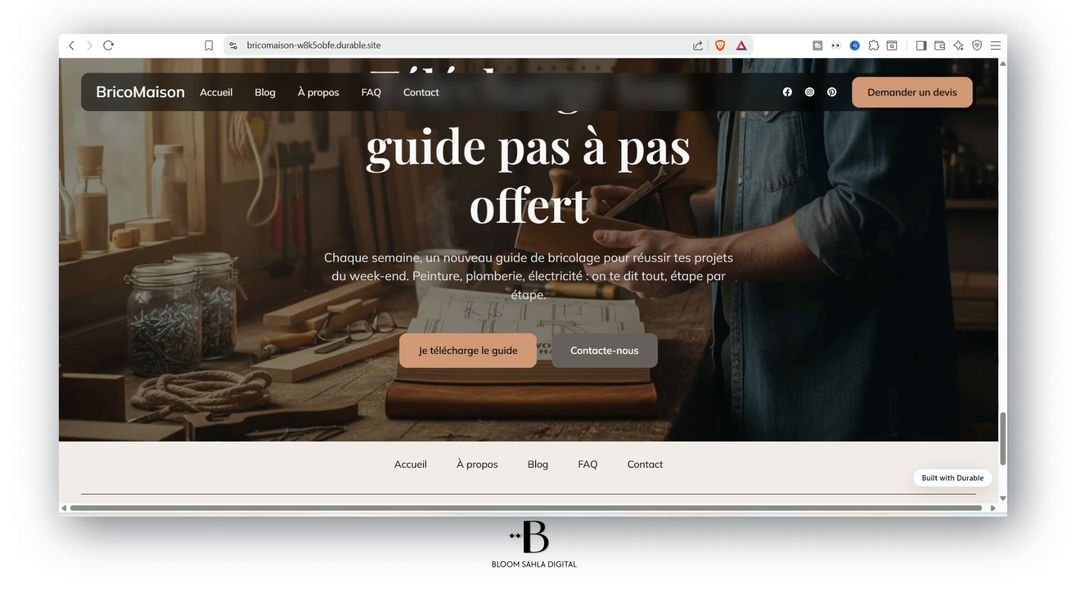
left_click(540, 35)
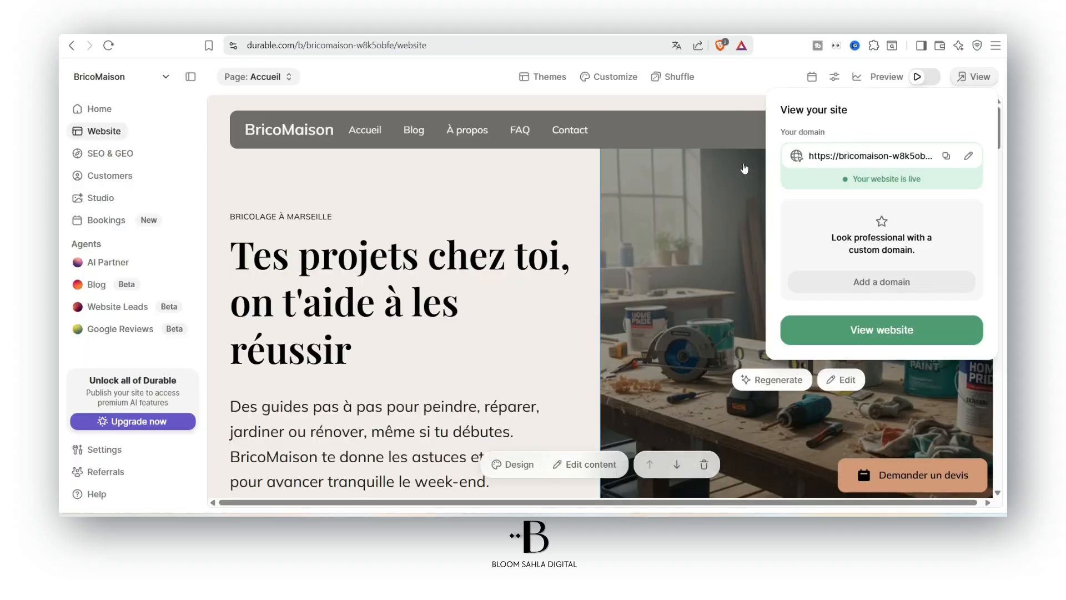
Open the image options for the homepage hero banner
left_click(611, 176)
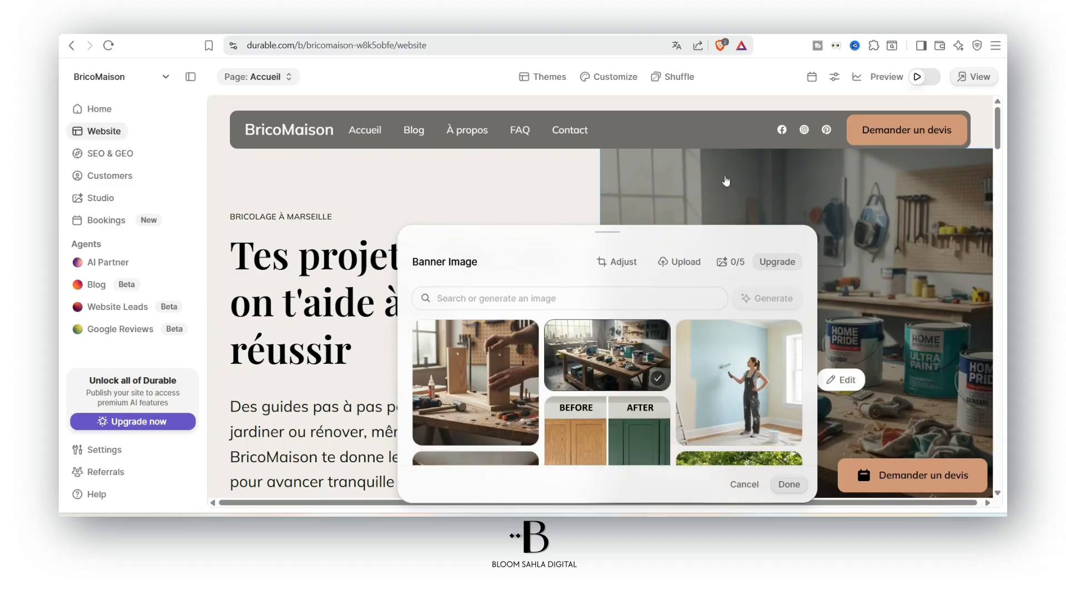
left_click(673, 270)
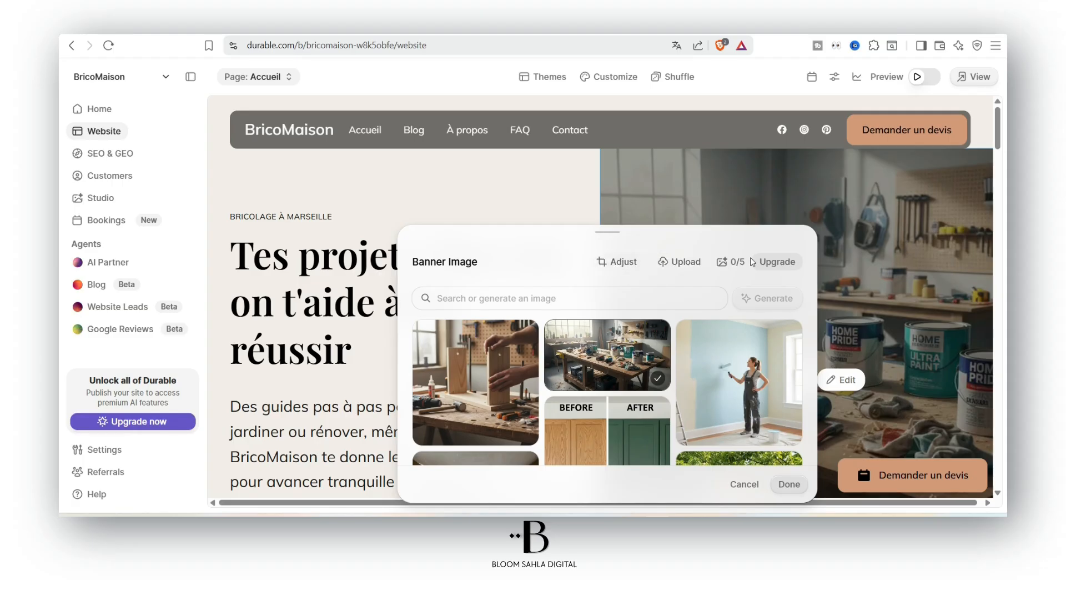
left_click_drag(731, 261, 743, 262)
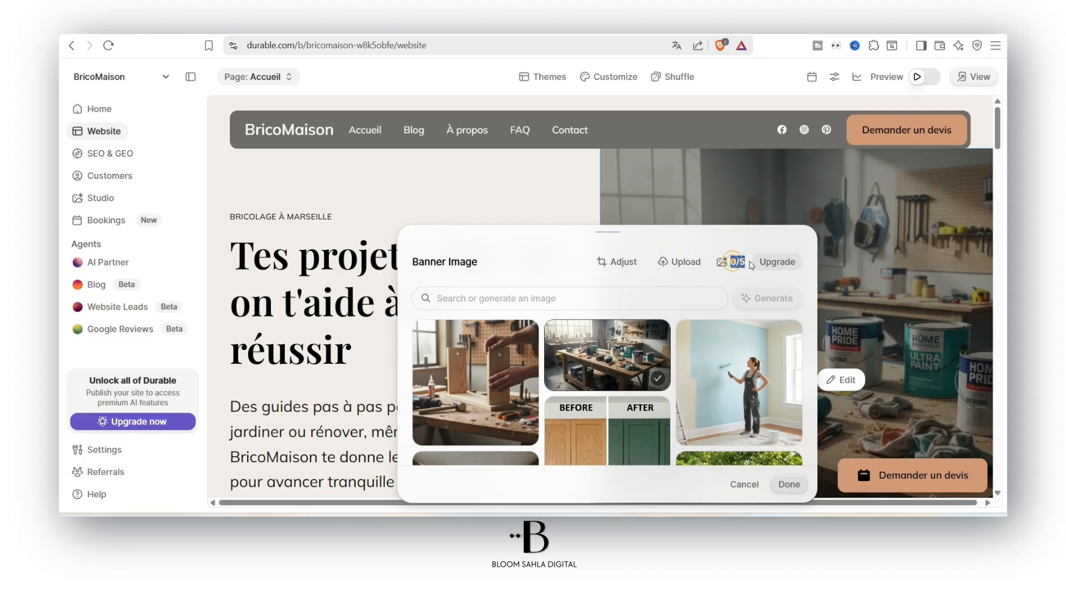
scroll(924, 222, "down", 2)
Search the Banner Image library for 'Bricolage'
left_click(524, 298)
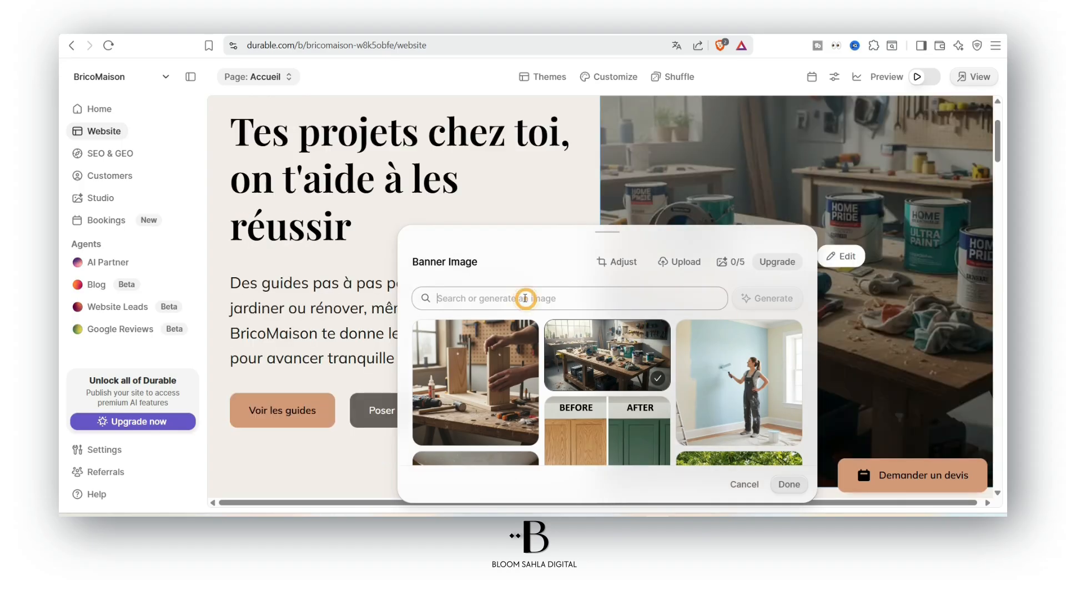
type("Bricolage")
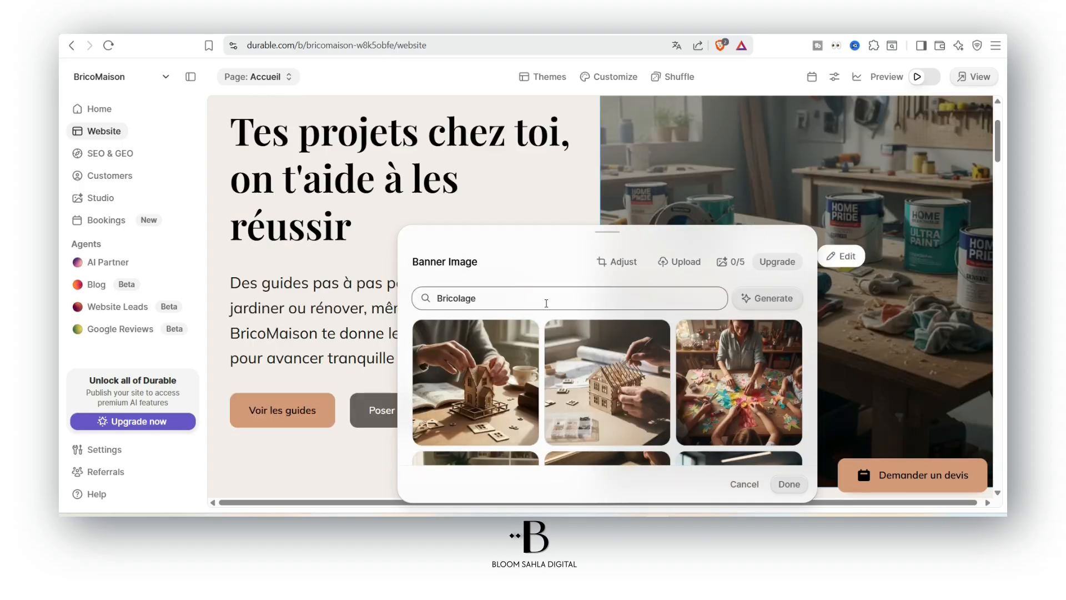
scroll(729, 347, "down", 3)
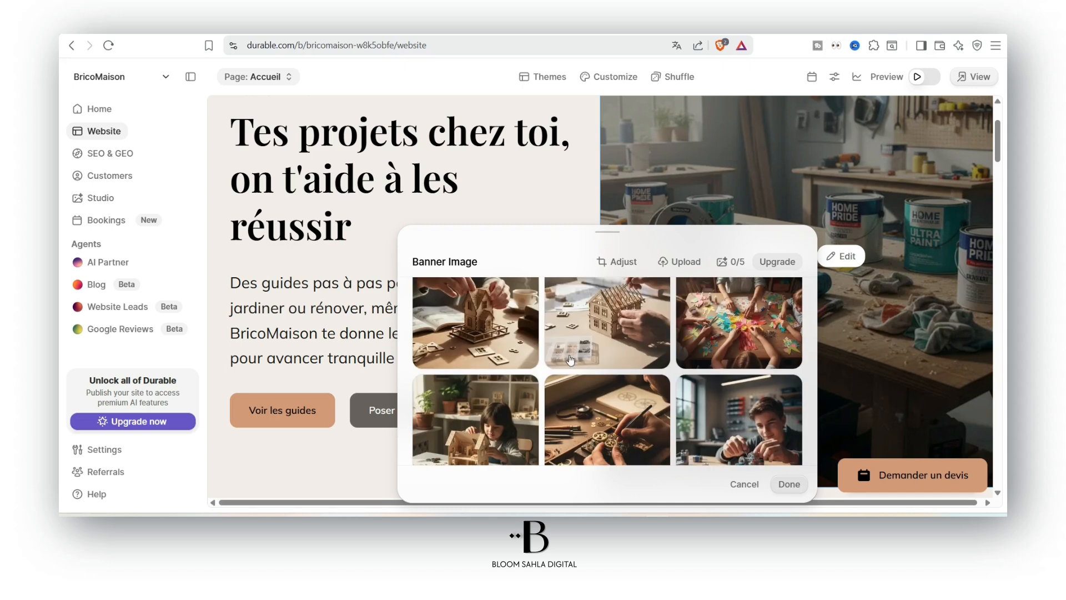
scroll(728, 347, "up", 3)
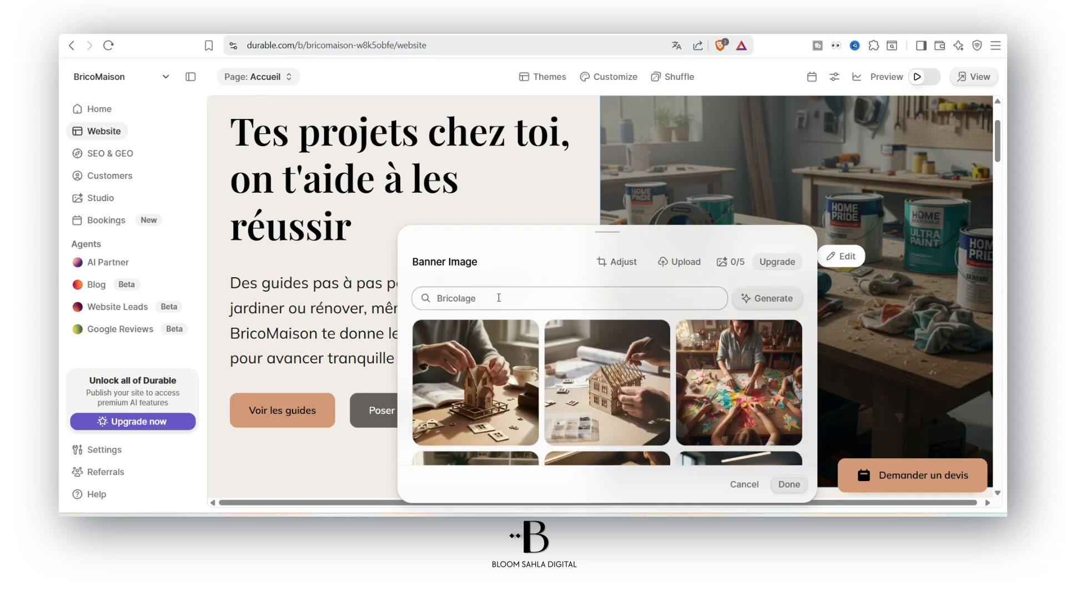
scroll(631, 333, "down", 2)
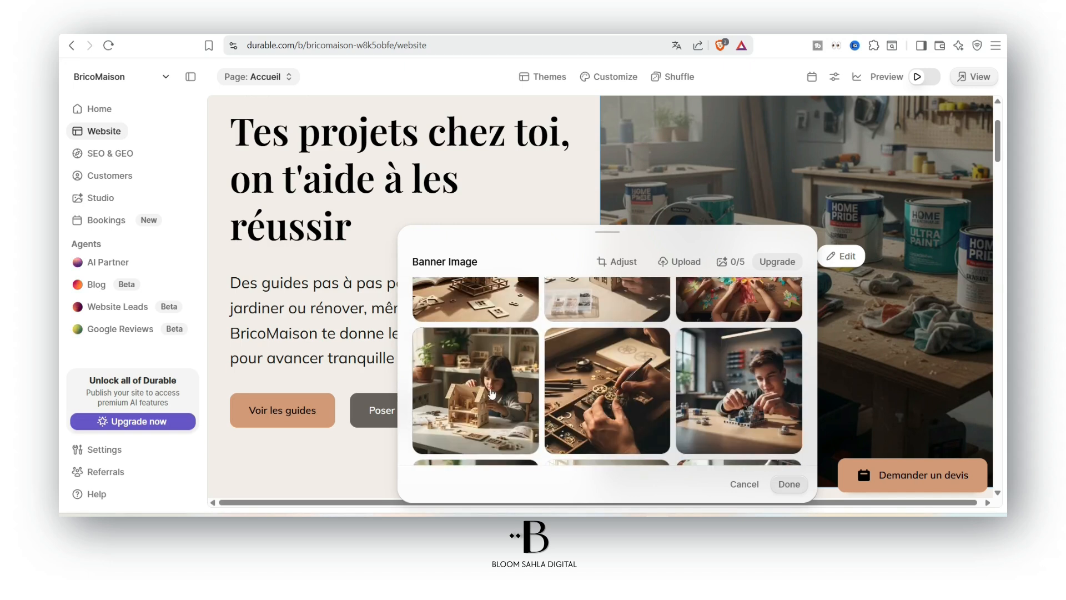
scroll(645, 392, "up", 2)
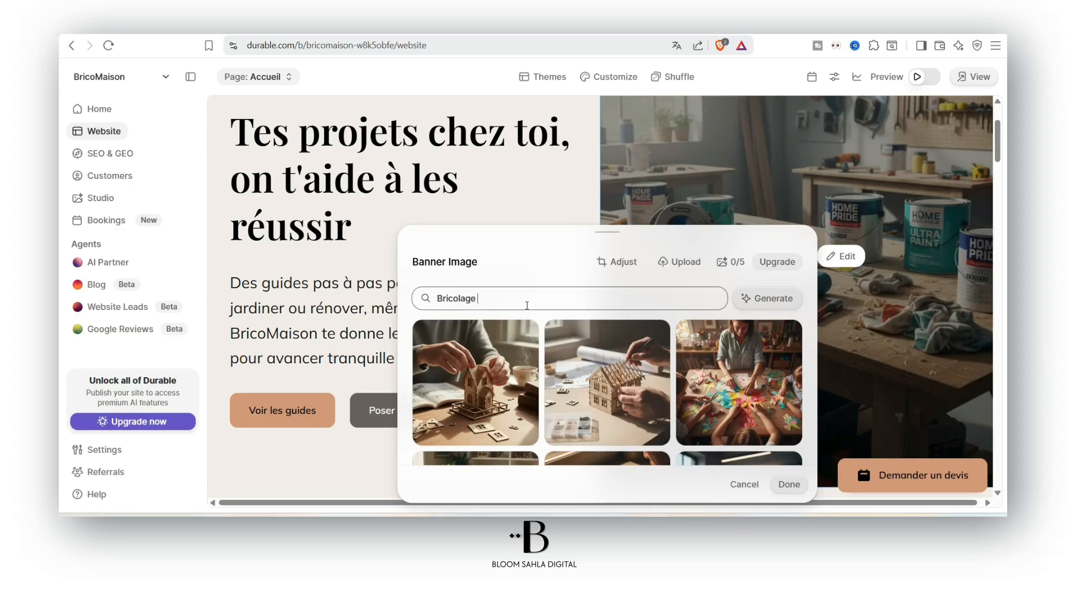
key("Return")
Choose the before/after wooden shelving photo and confirm it as the banner
scroll(738, 358, "down", 2)
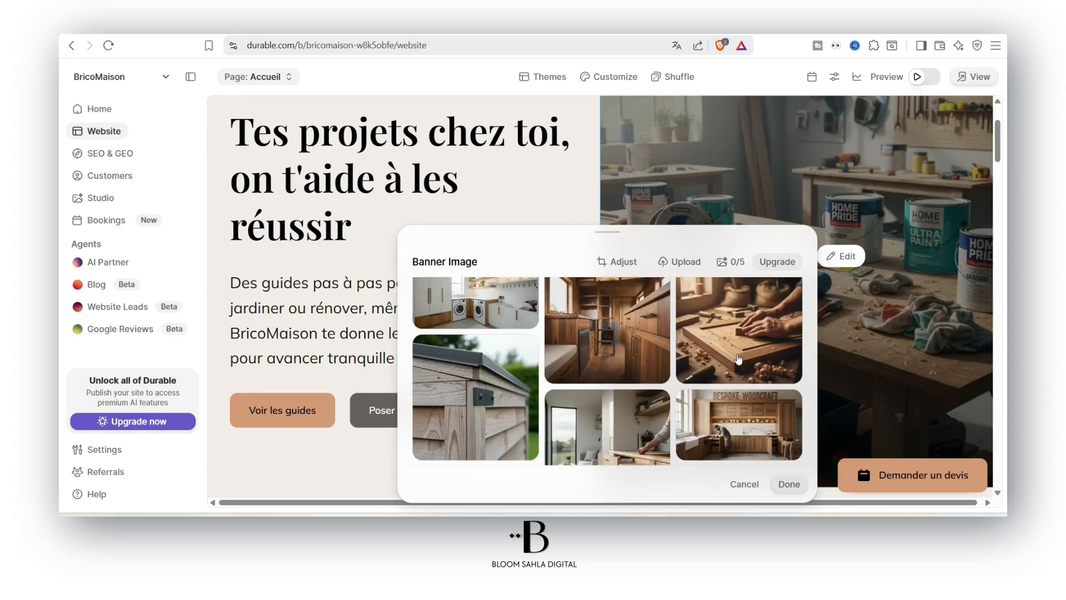
scroll(593, 321, "down", 1)
scroll(552, 422, "down", 1)
scroll(600, 389, "down", 1)
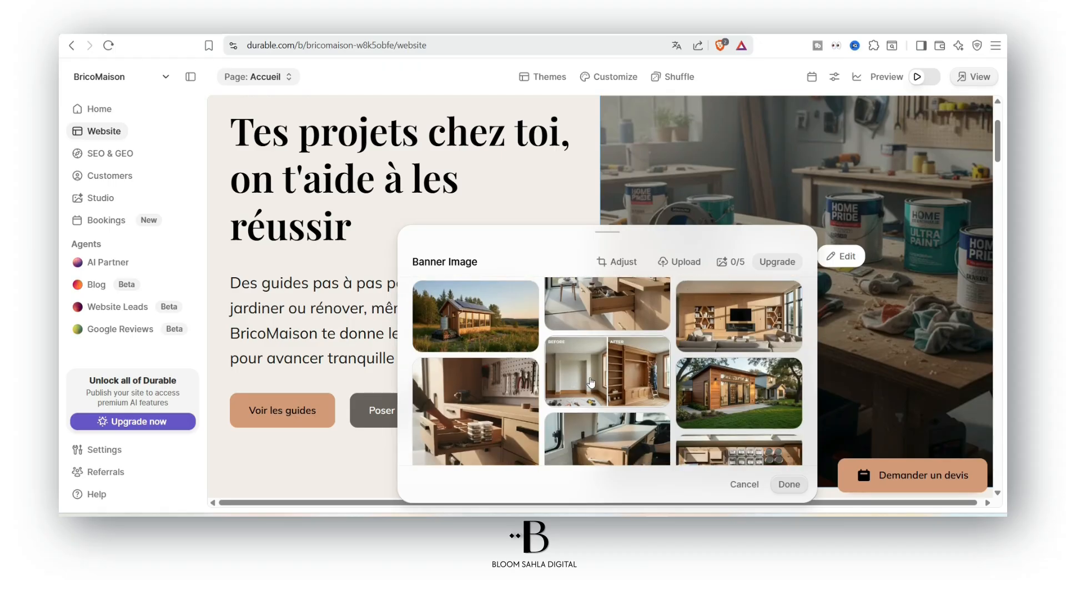
left_click(636, 378)
left_click(787, 484)
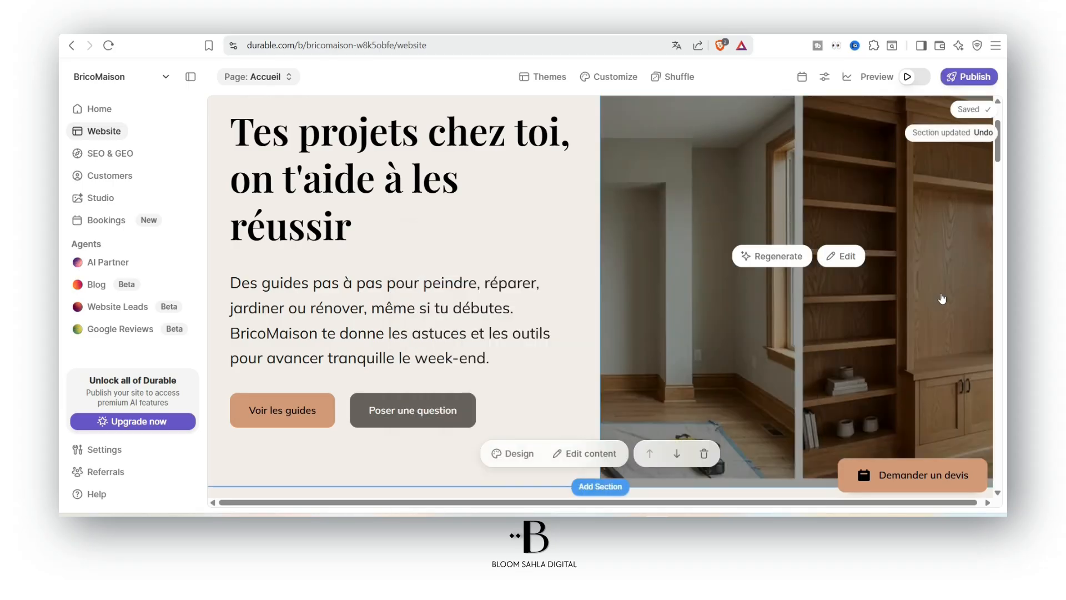
Swap the hero banner for the woodworking workbench photo of hands shaping wood
scroll(911, 326, "down", 2)
scroll(712, 263, "up", 3)
left_click(712, 263)
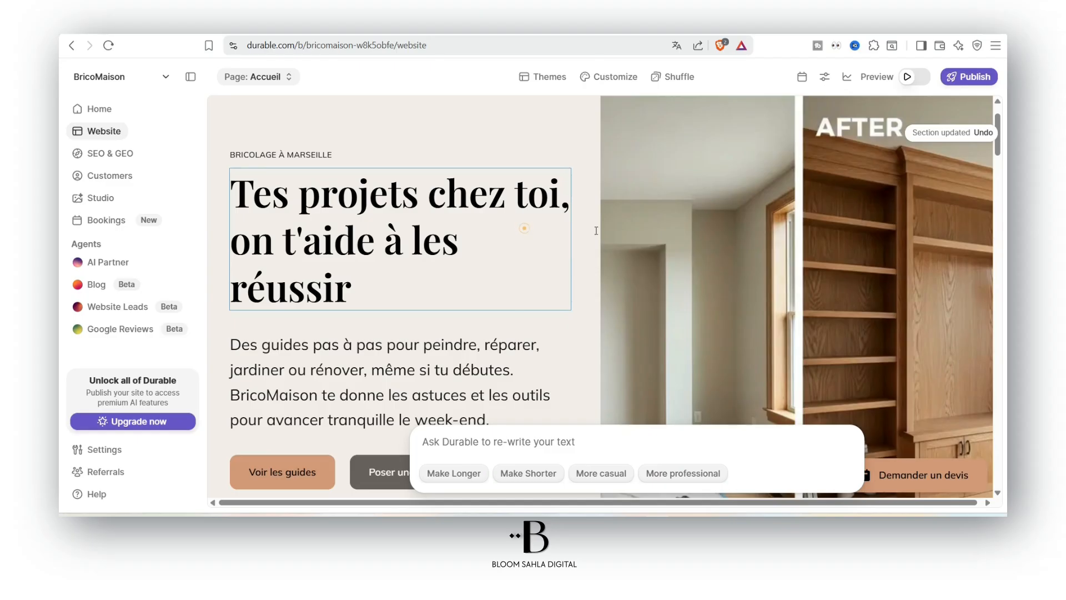
left_click(642, 301)
left_click(608, 378)
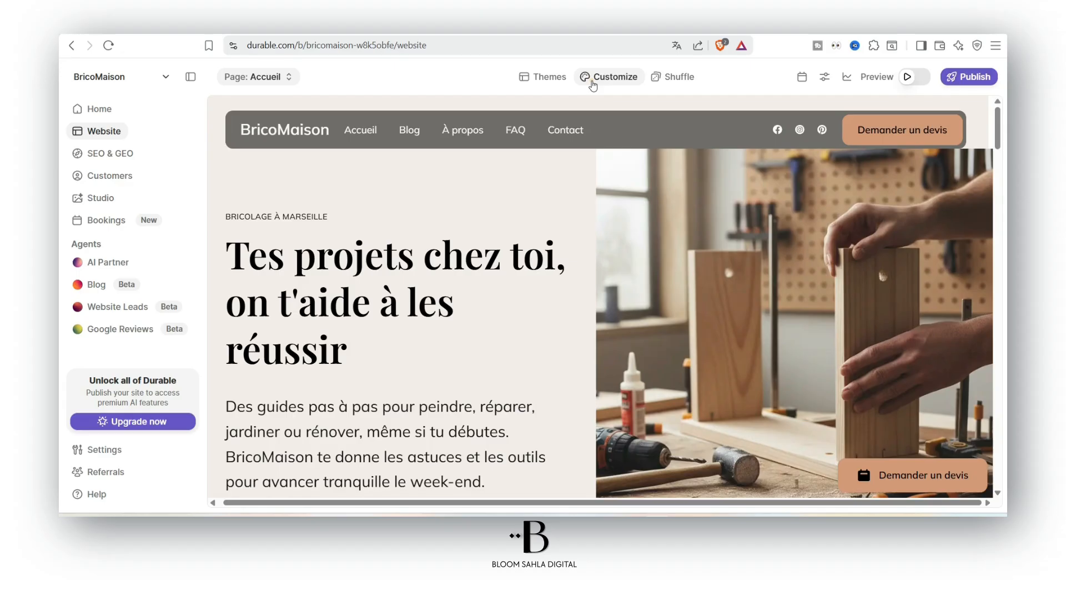
left_click(592, 82)
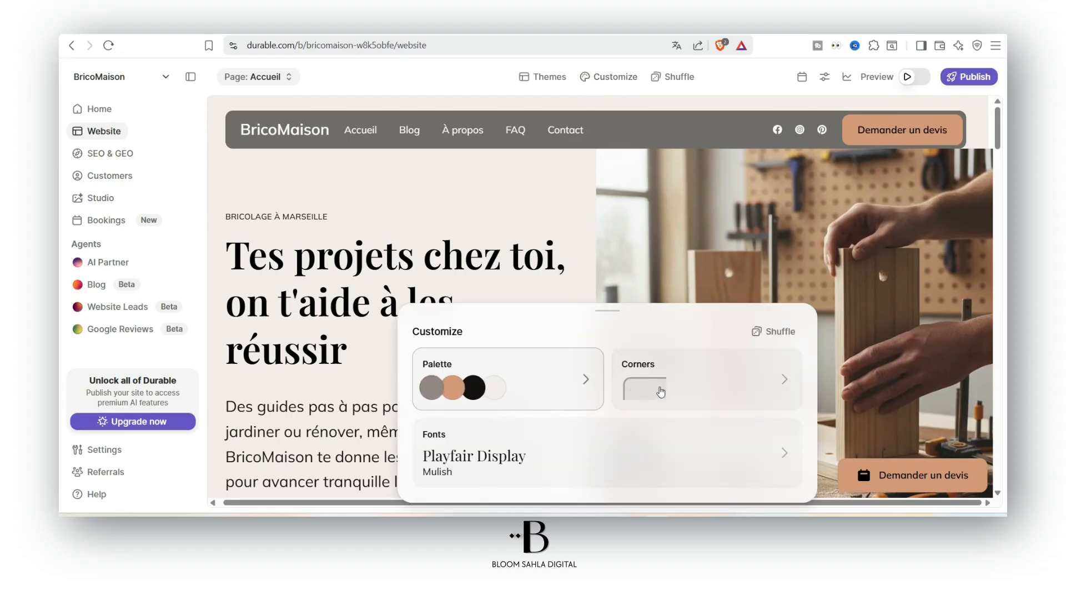
Set the site fonts to the Unbounded headings with Geist body text pairing
left_click(638, 458)
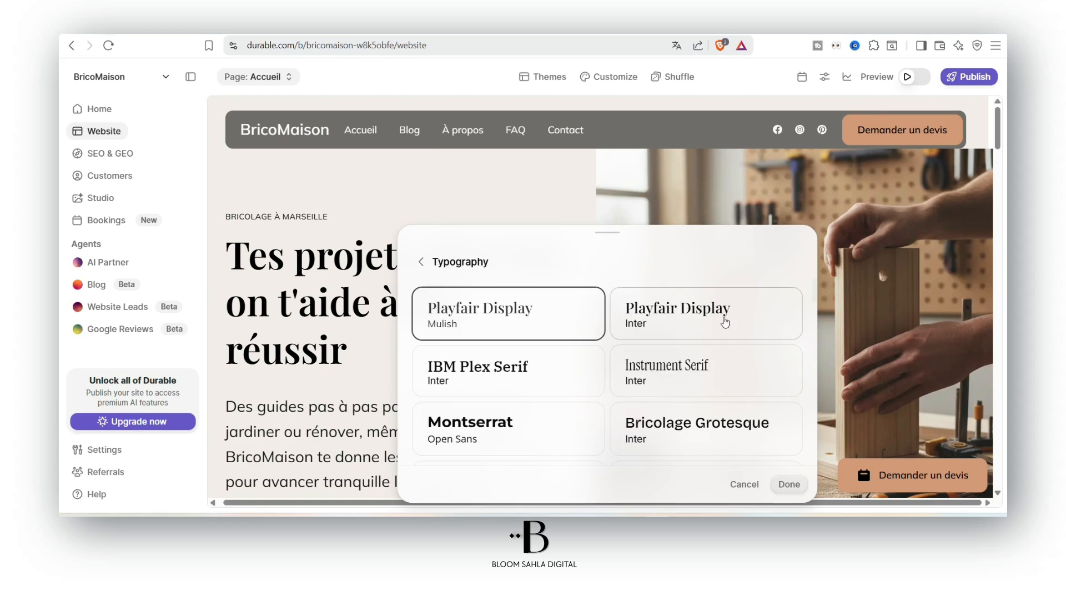
scroll(715, 328, "down", 5)
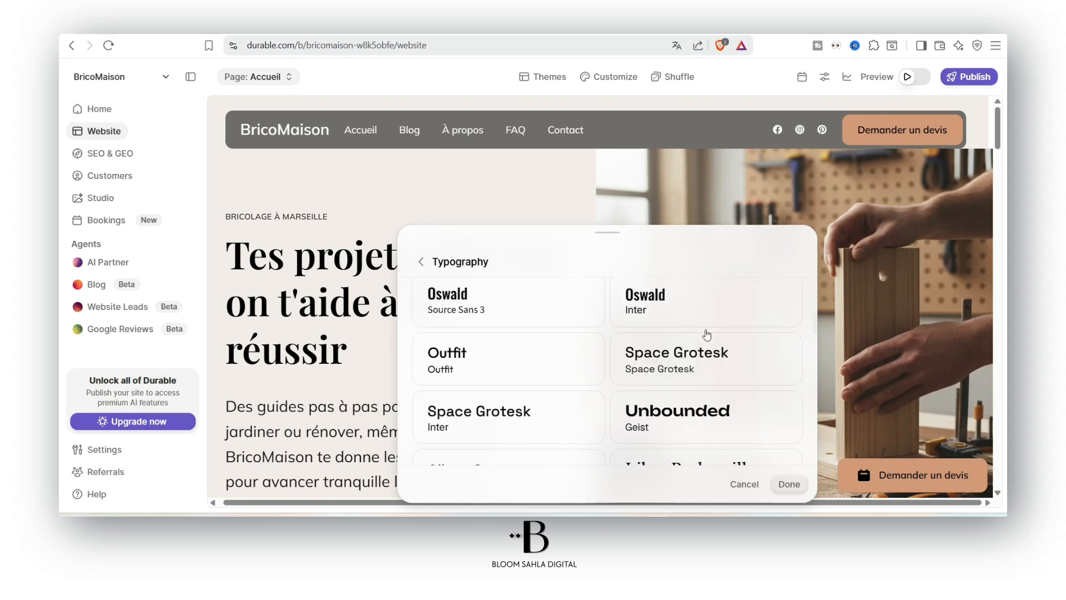
scroll(664, 414, "down", 2)
scroll(677, 377, "up", 1)
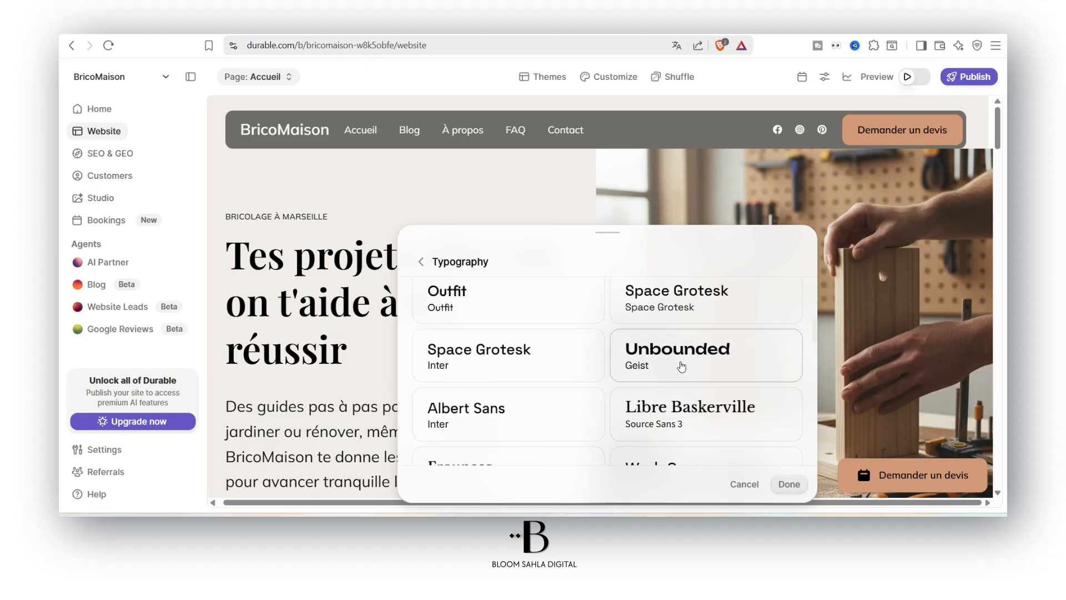
left_click(681, 363)
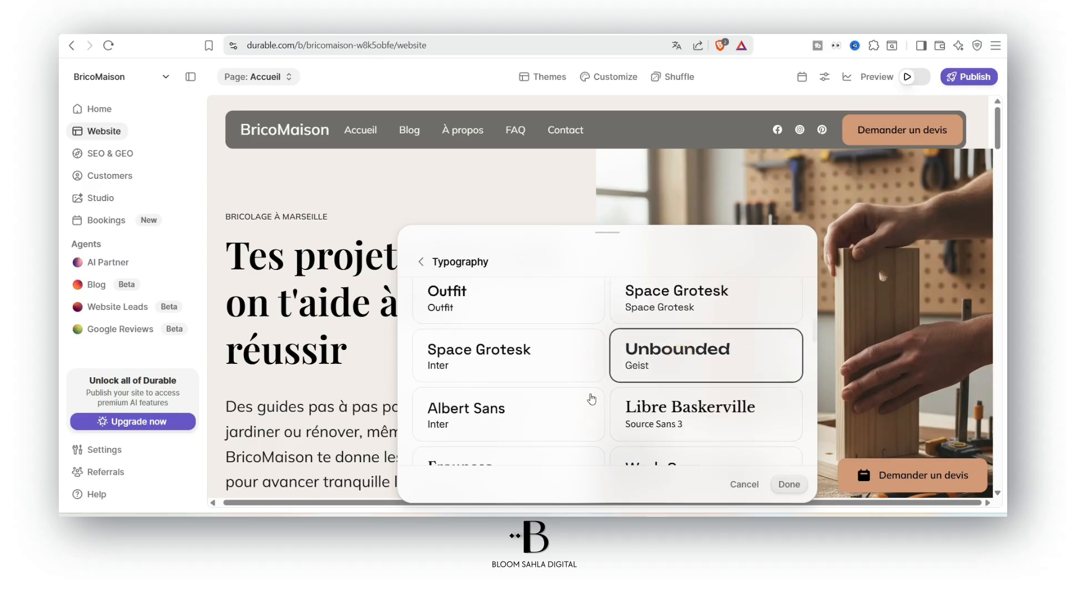
scroll(593, 400, "down", 5)
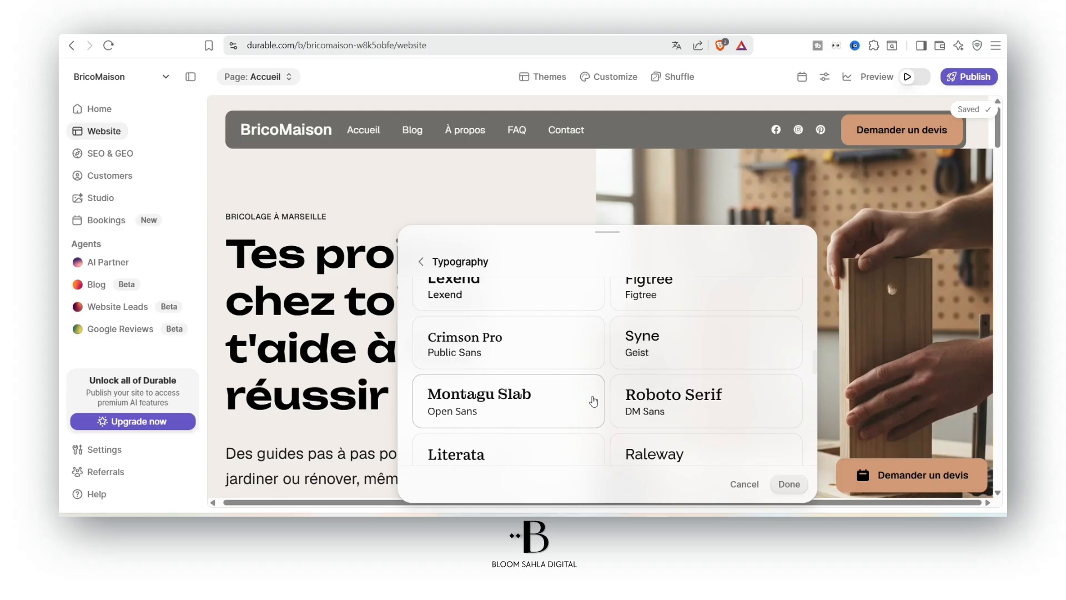
scroll(592, 400, "down", 1)
left_click(786, 483)
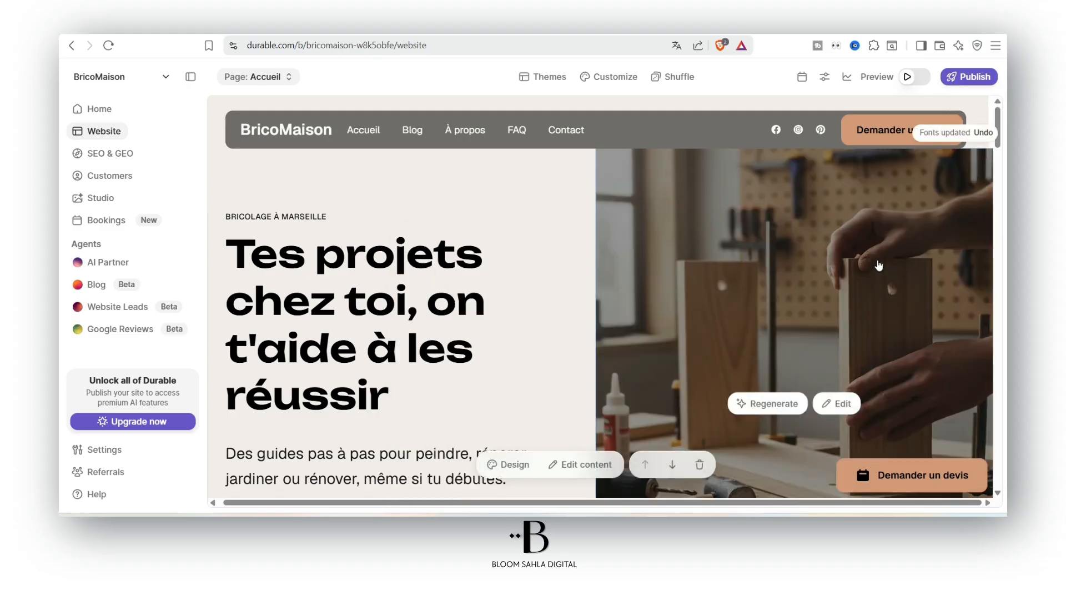
scroll(876, 267, "down", 10)
scroll(875, 268, "up", 10)
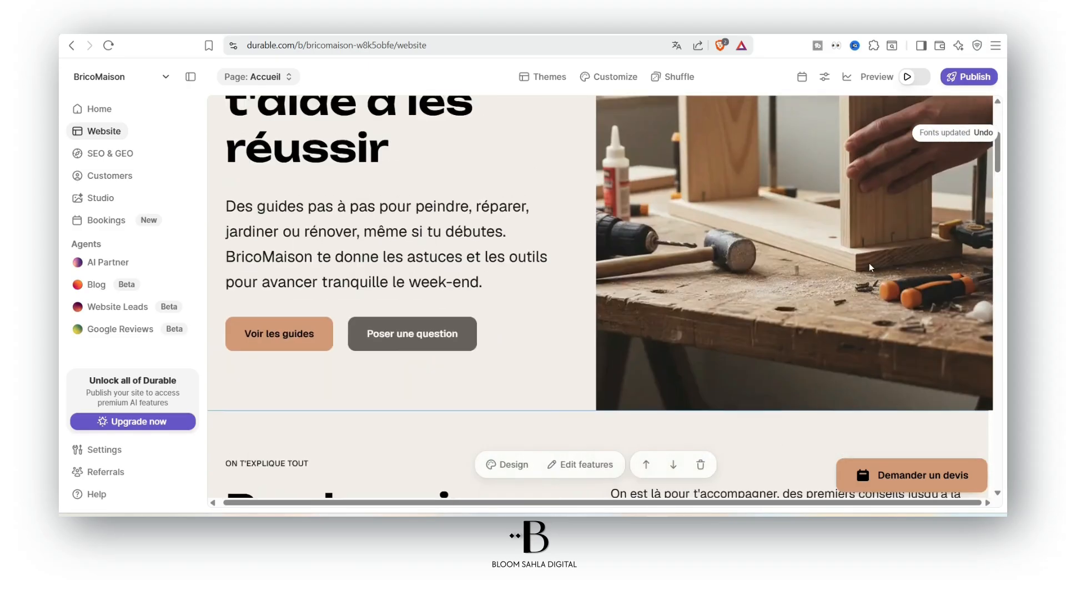
left_click(587, 78)
Try a custom light green base colour in the Palette, then cancel to keep beige
left_click(555, 384)
scroll(556, 324, "down", 1)
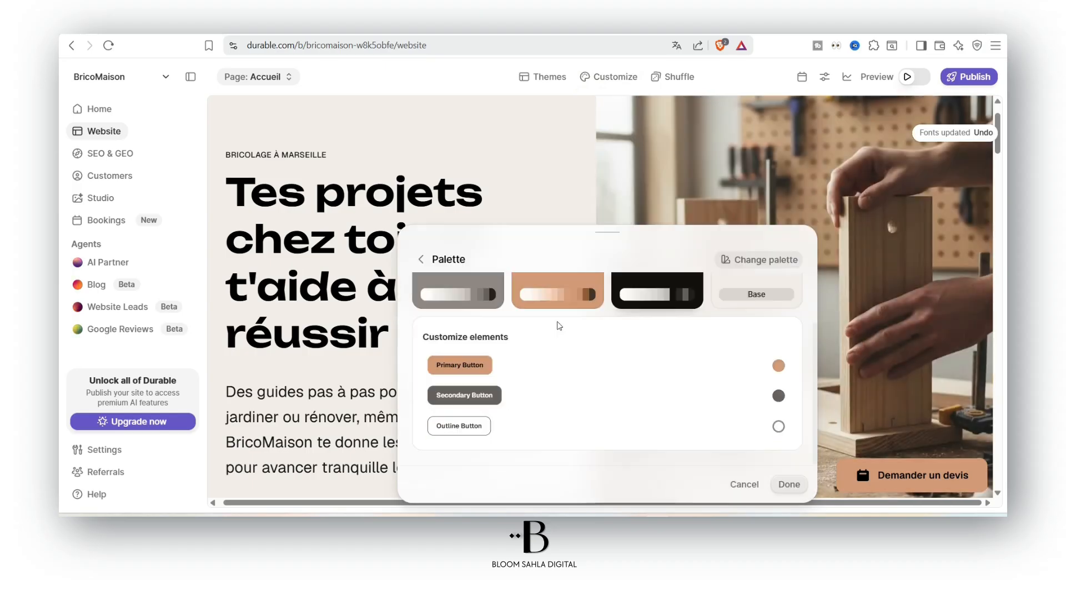
scroll(557, 324, "up", 1)
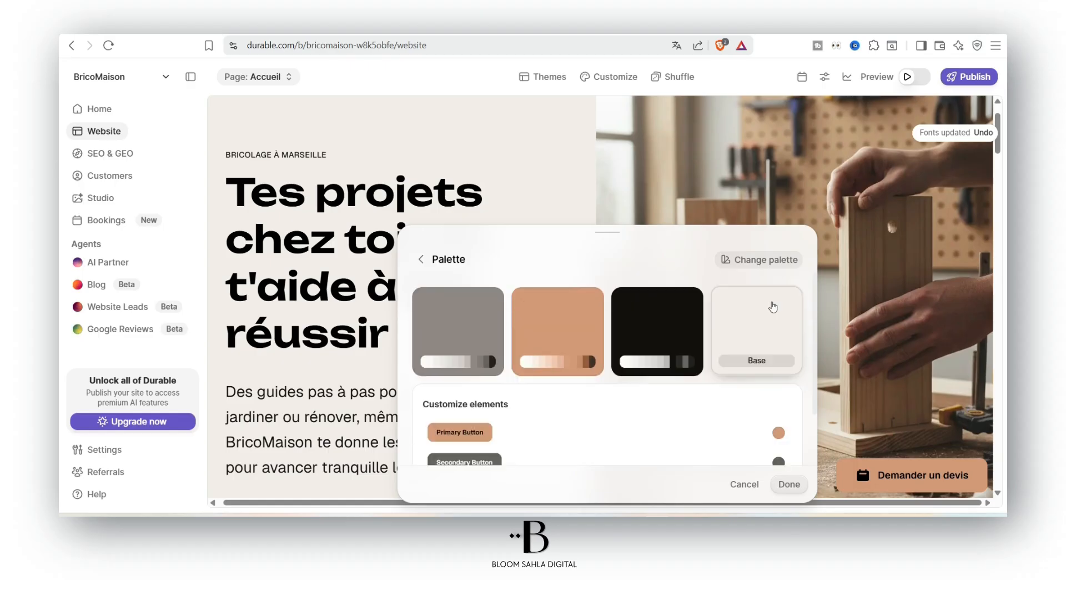
left_click(766, 319)
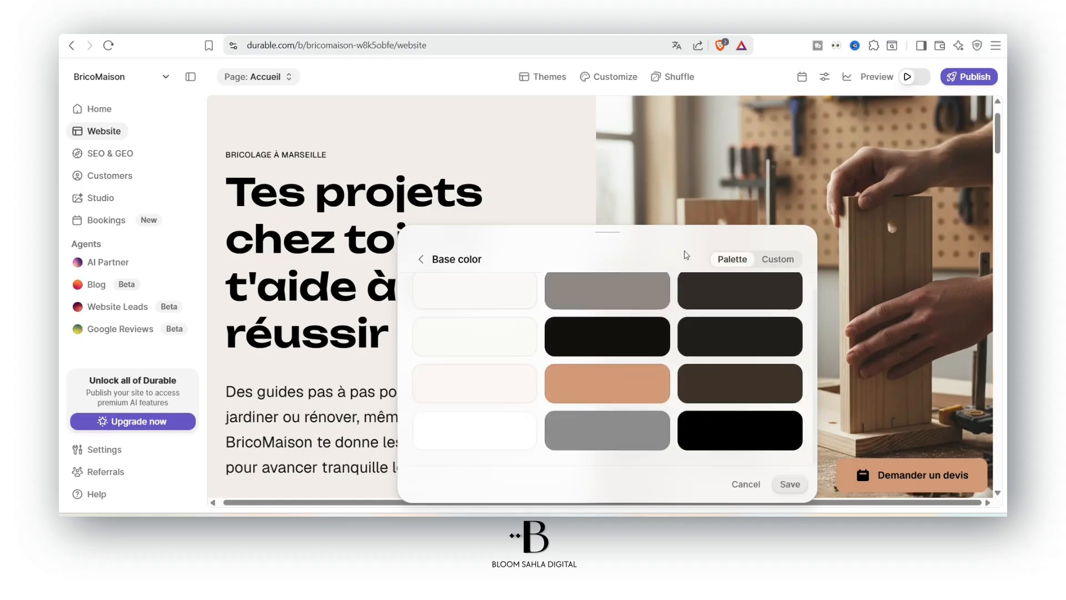
left_click(760, 259)
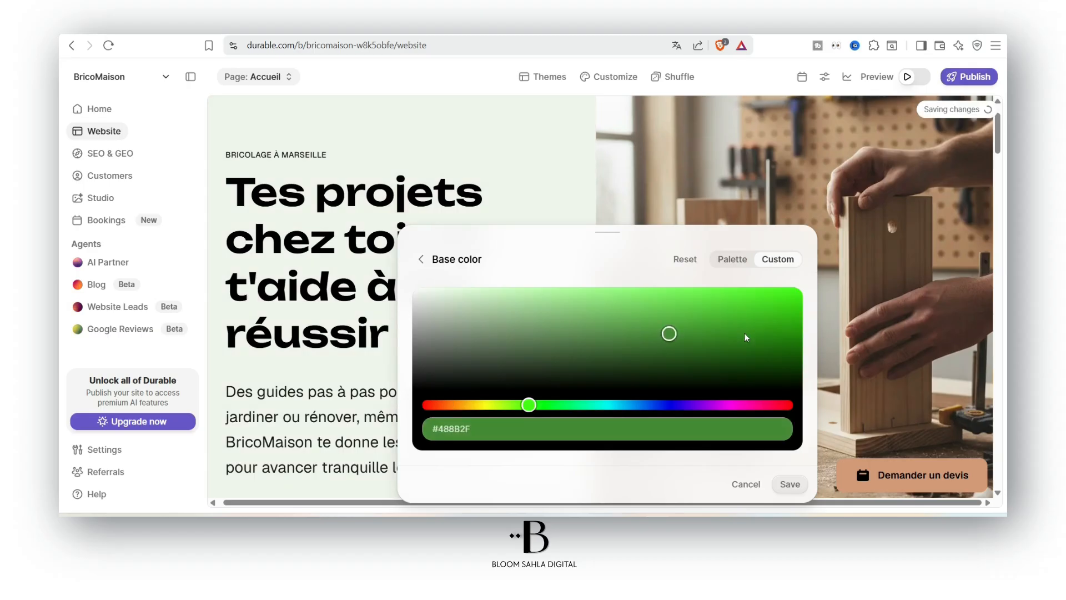
left_click_drag(745, 334, 627, 312)
left_click_drag(528, 410, 523, 410)
left_click(744, 483)
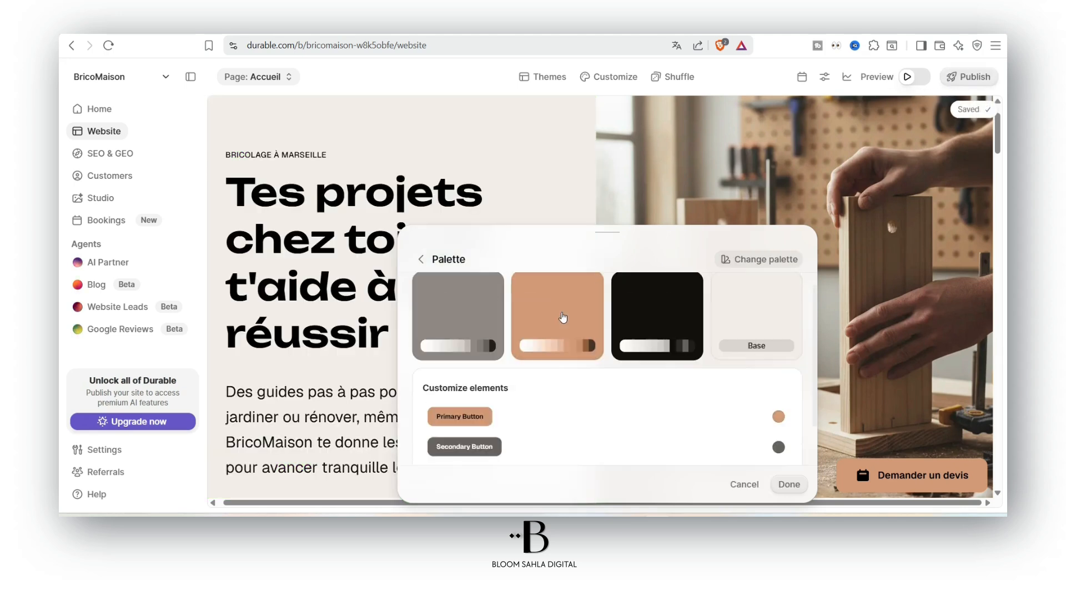
left_click(752, 305)
Try a dark red accent colour, discard it, then open booking setup for 'Demander un devis'
left_click_drag(706, 306, 762, 323)
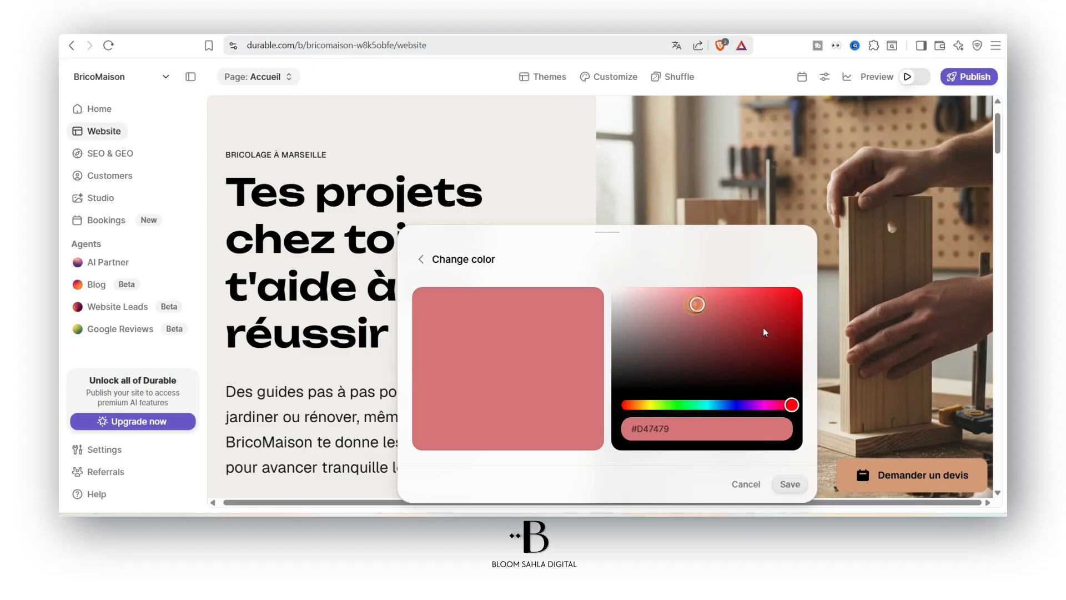
left_click(749, 304)
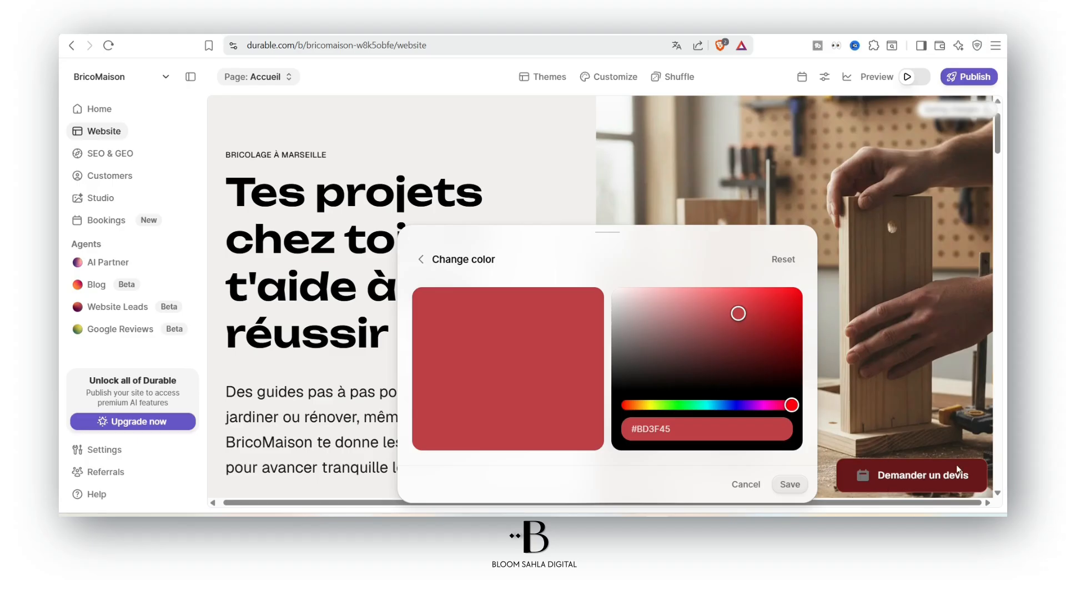
mouse_move(919, 480)
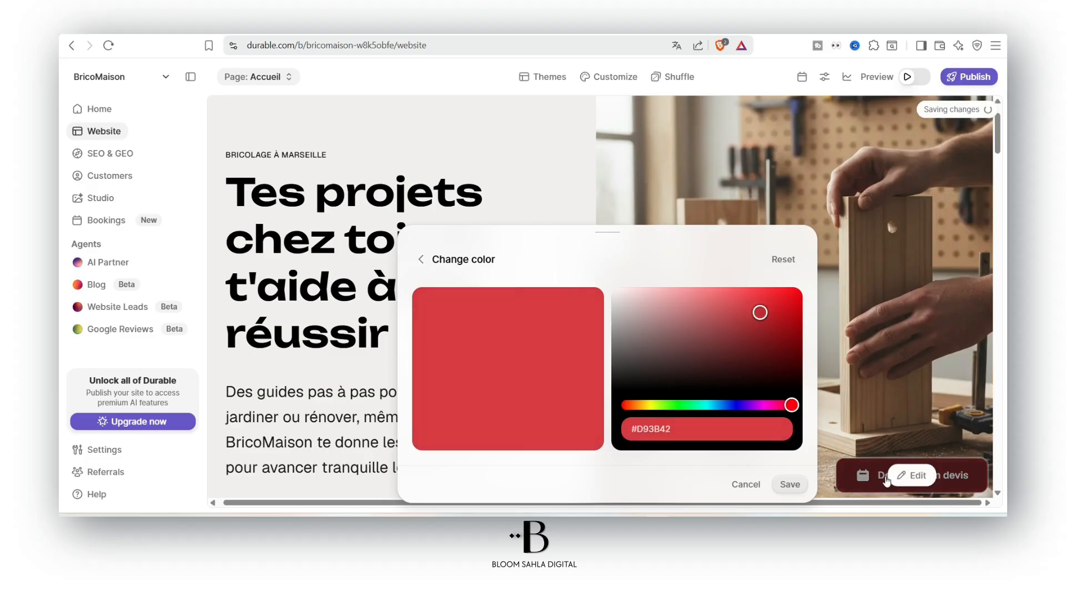
left_click(965, 305)
scroll(894, 436, "down", 2)
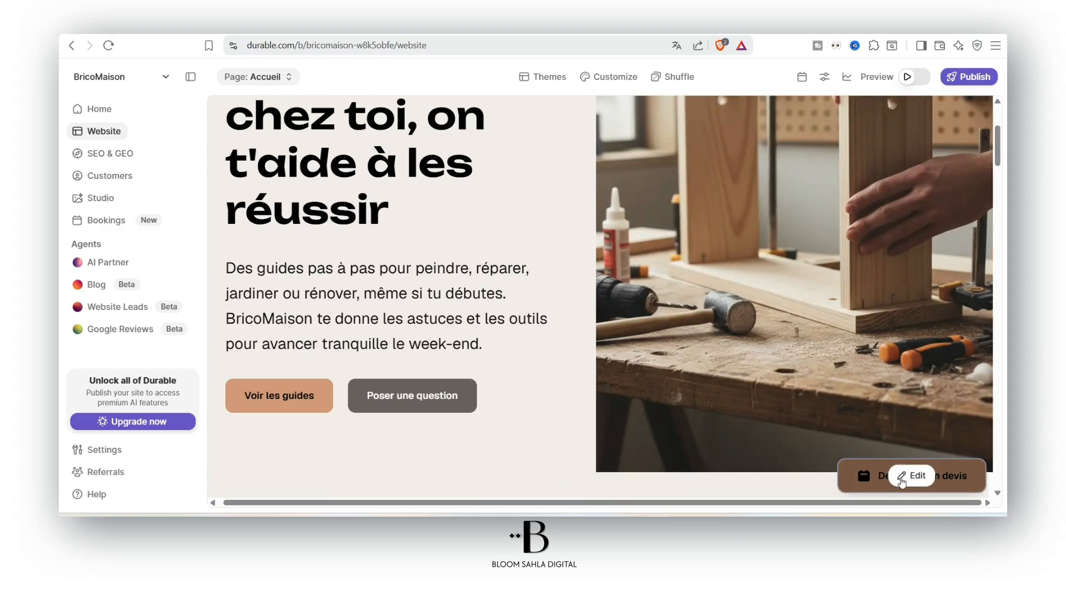
left_click(901, 478)
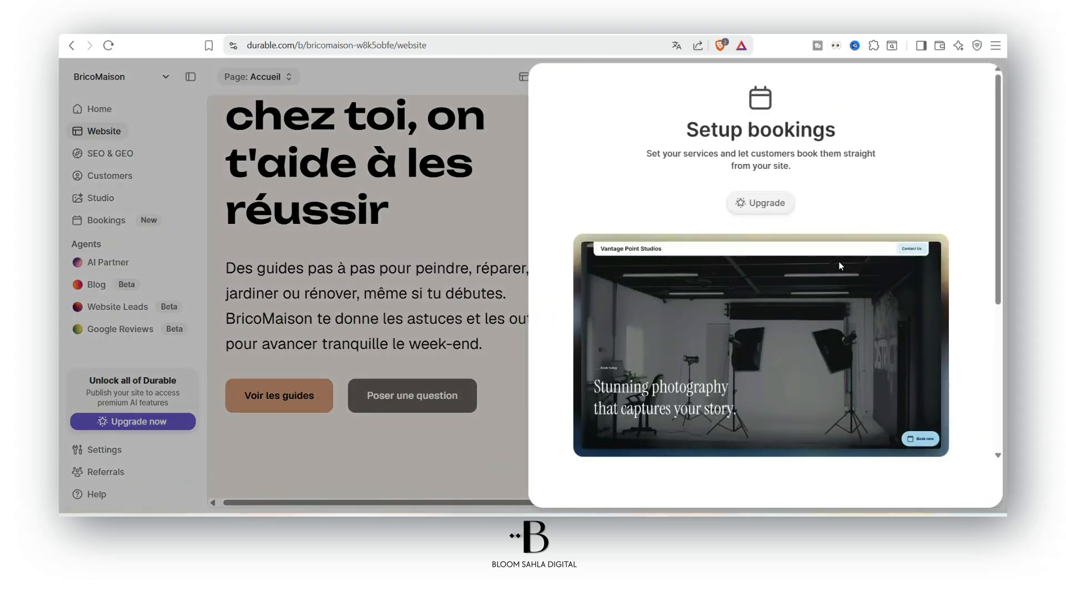
Switch off 'Show booking widget on your website', glance at the Upgrade offer, and close the panel
scroll(840, 265, "down", 2)
scroll(811, 256, "down", 2)
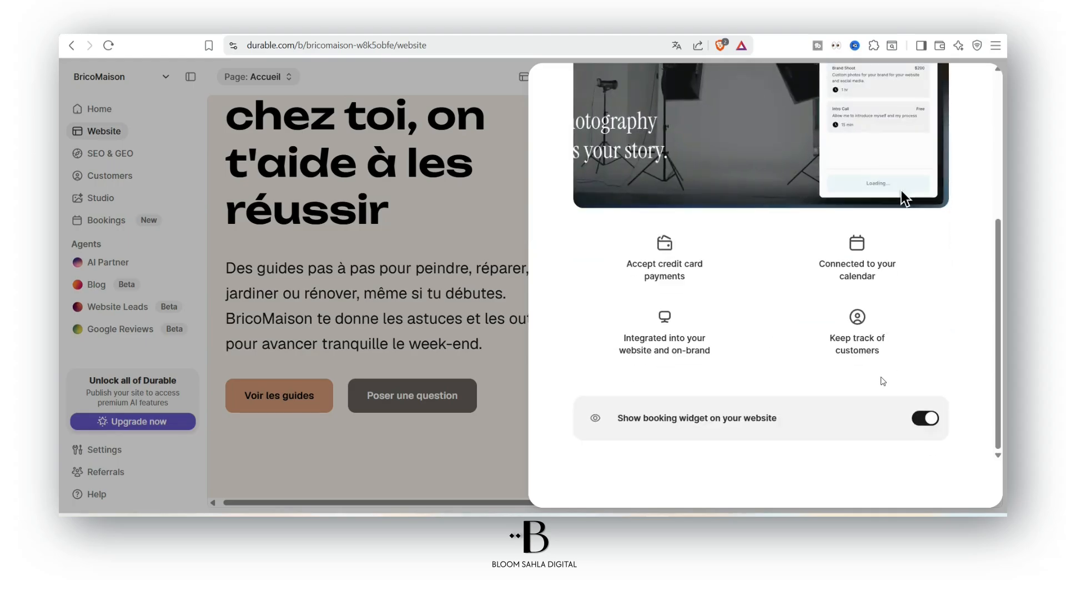
left_click(926, 418)
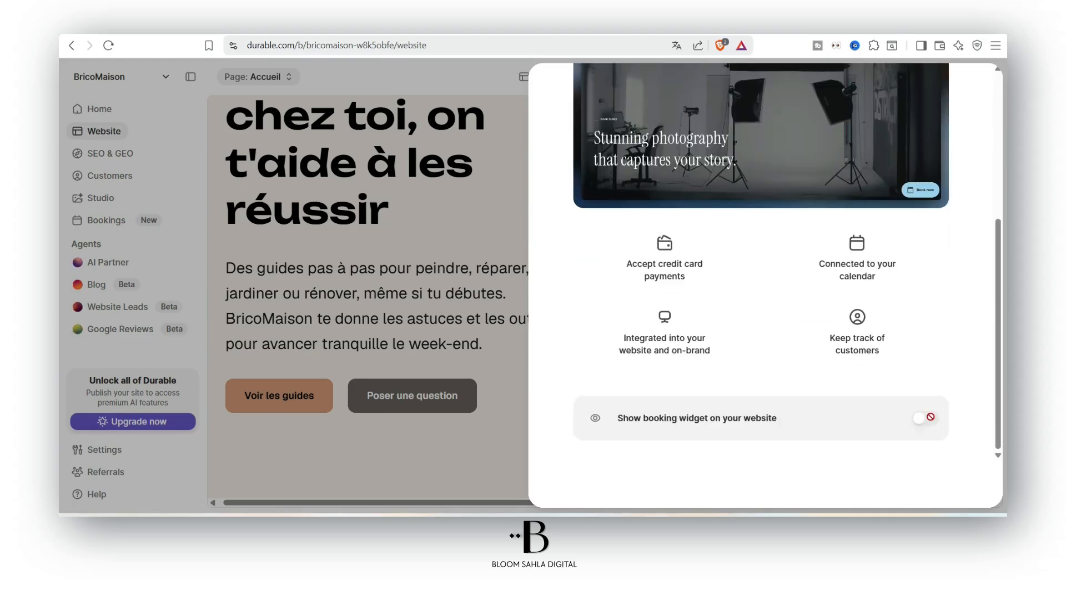
scroll(913, 406, "up", 5)
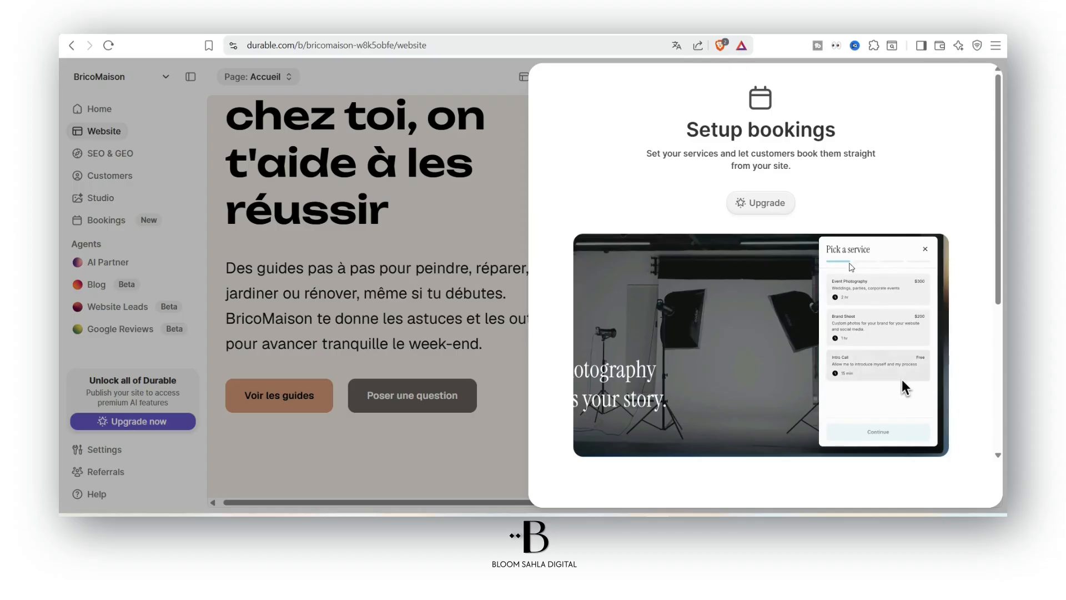
left_click(747, 211)
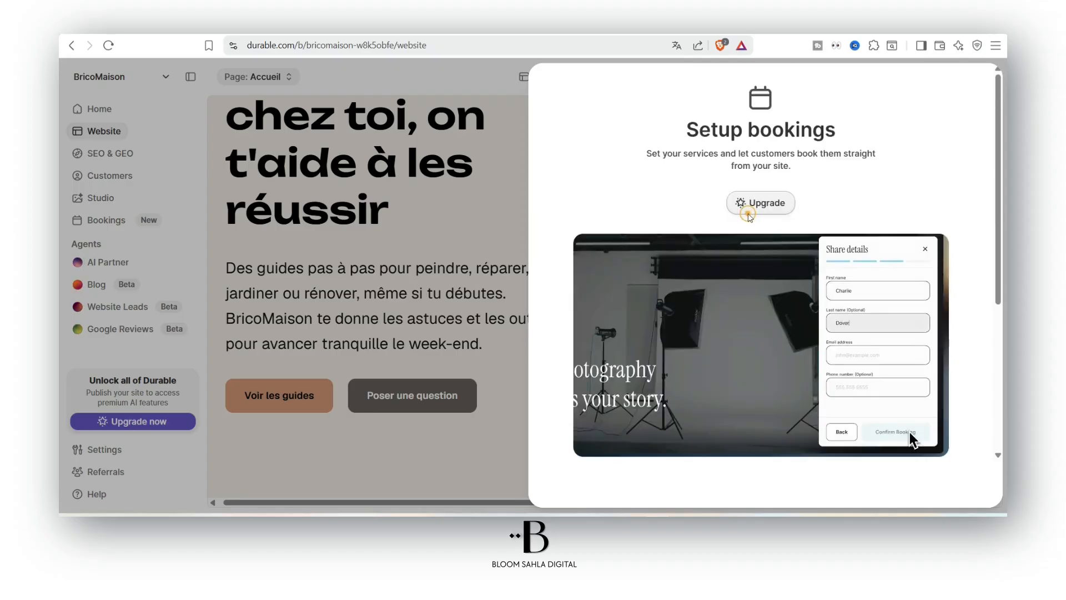
left_click(877, 159)
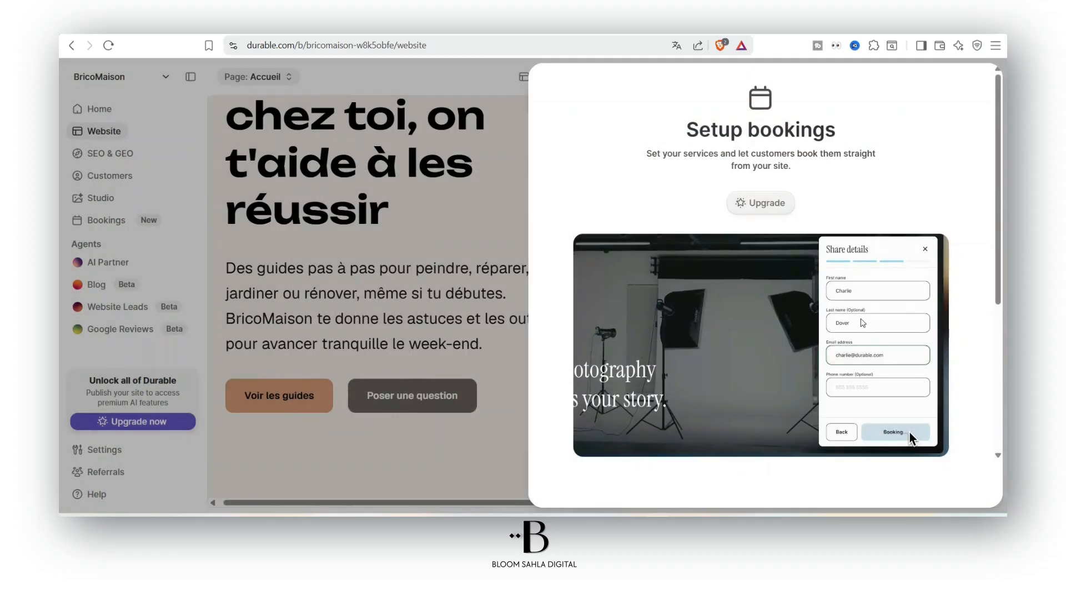
scroll(862, 322, "down", 5)
left_click(318, 334)
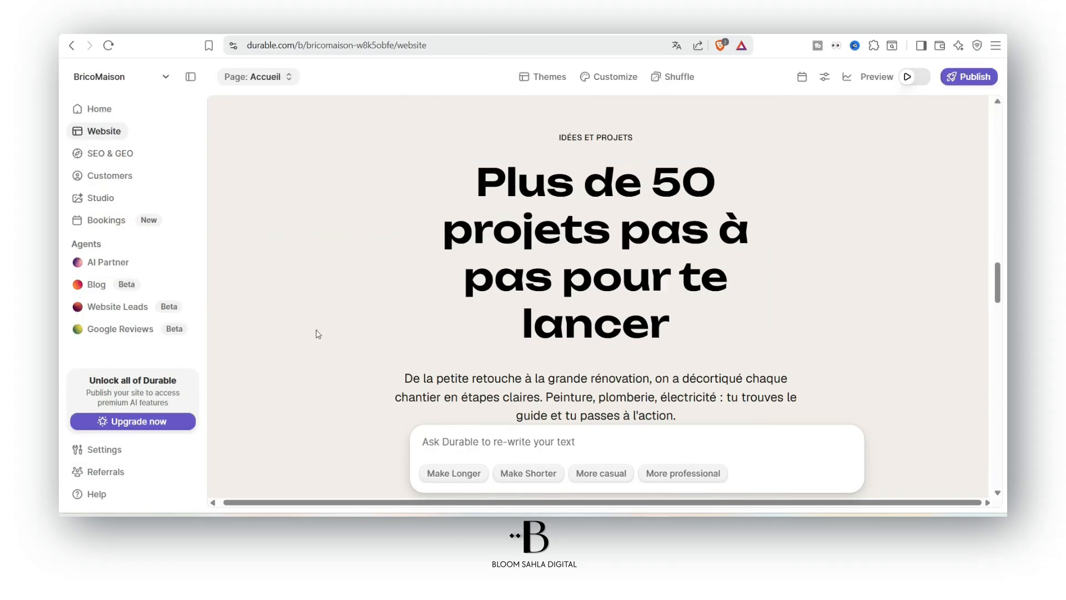
Open the SEO & GEO report with its 10/100 score and expand the Claude ranking
left_click(130, 160)
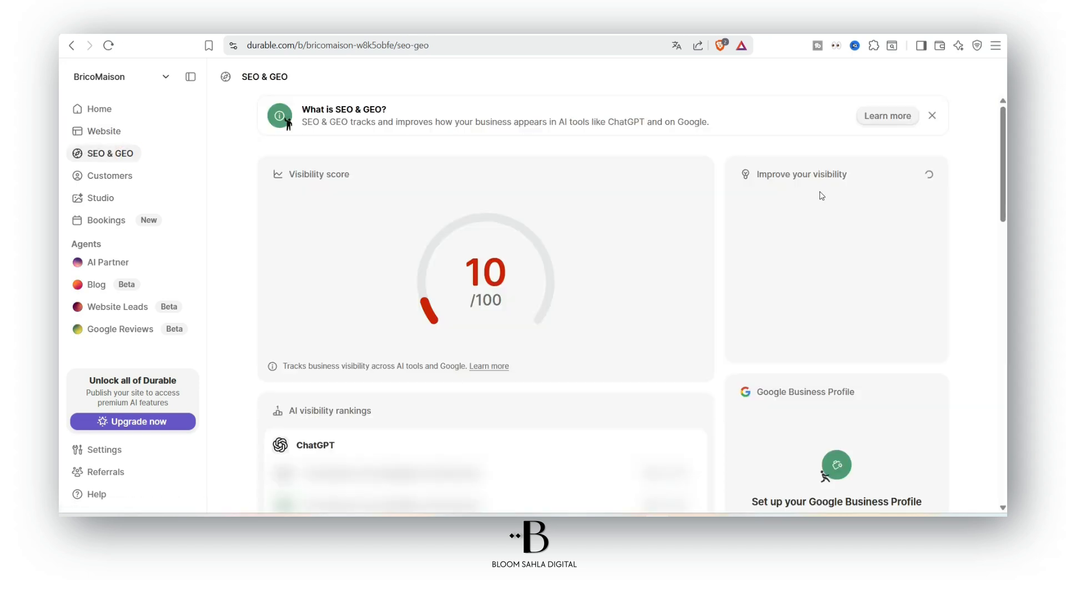
scroll(821, 250, "down", 3)
scroll(541, 354, "down", 4)
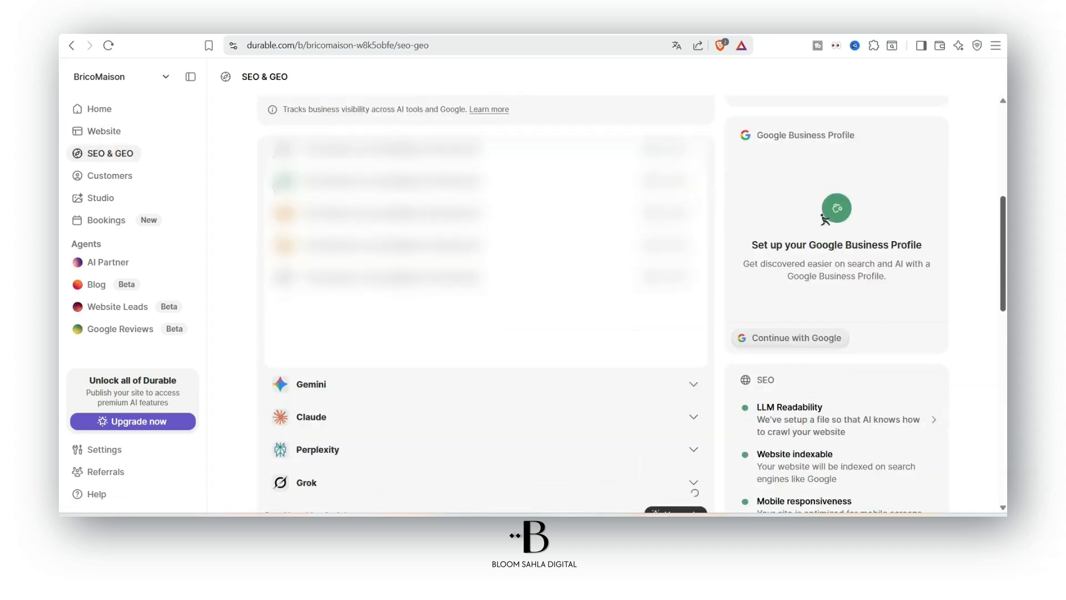
scroll(541, 354, "up", 4)
scroll(541, 353, "down", 2)
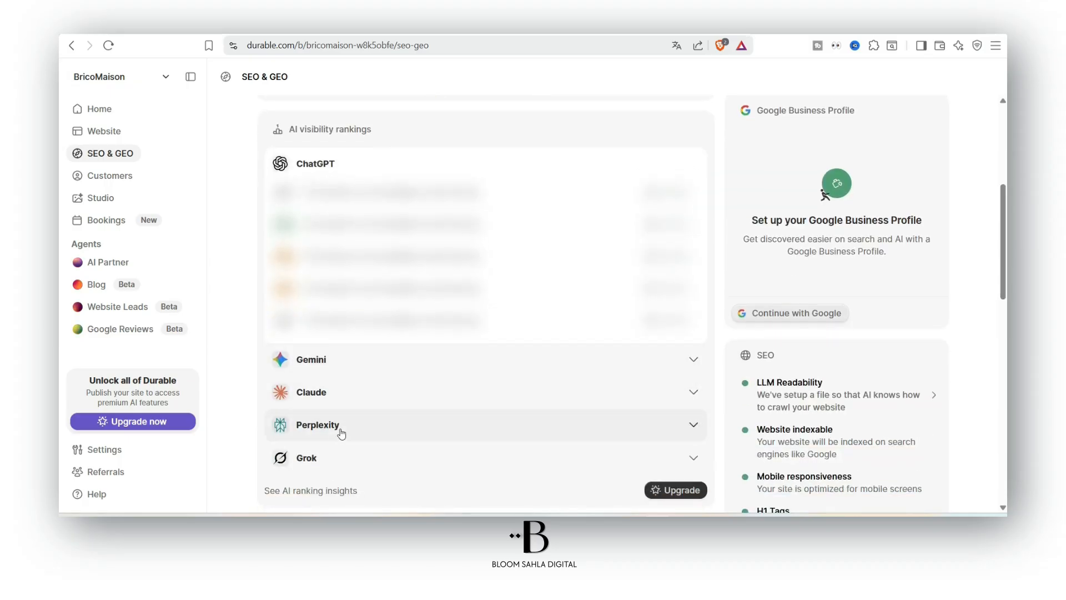
scroll(669, 341, "down", 2)
left_click(691, 269)
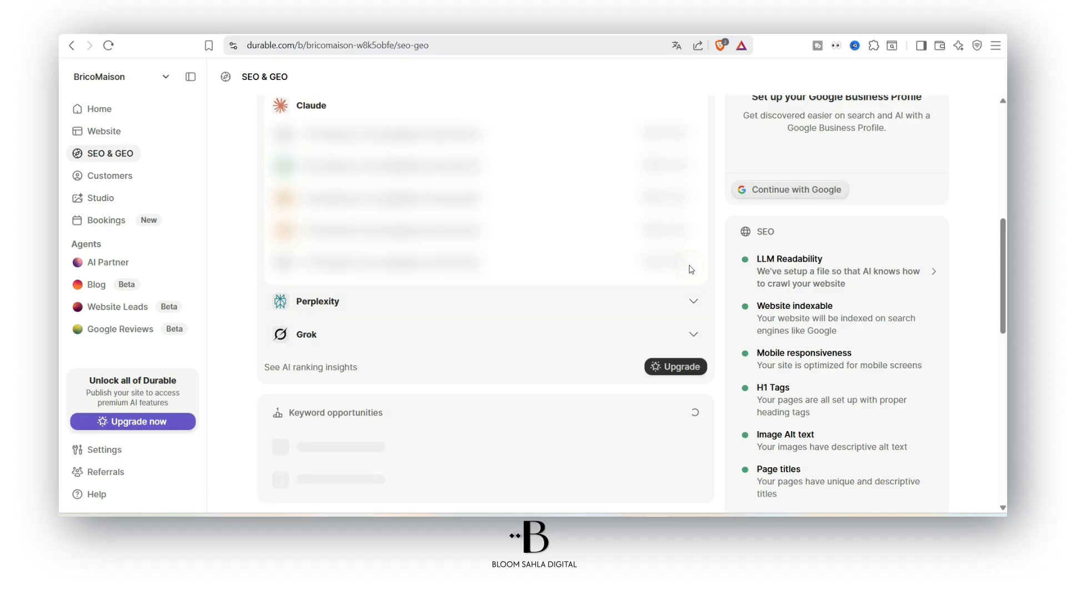
scroll(621, 268, "up", 2)
scroll(485, 408, "down", 6)
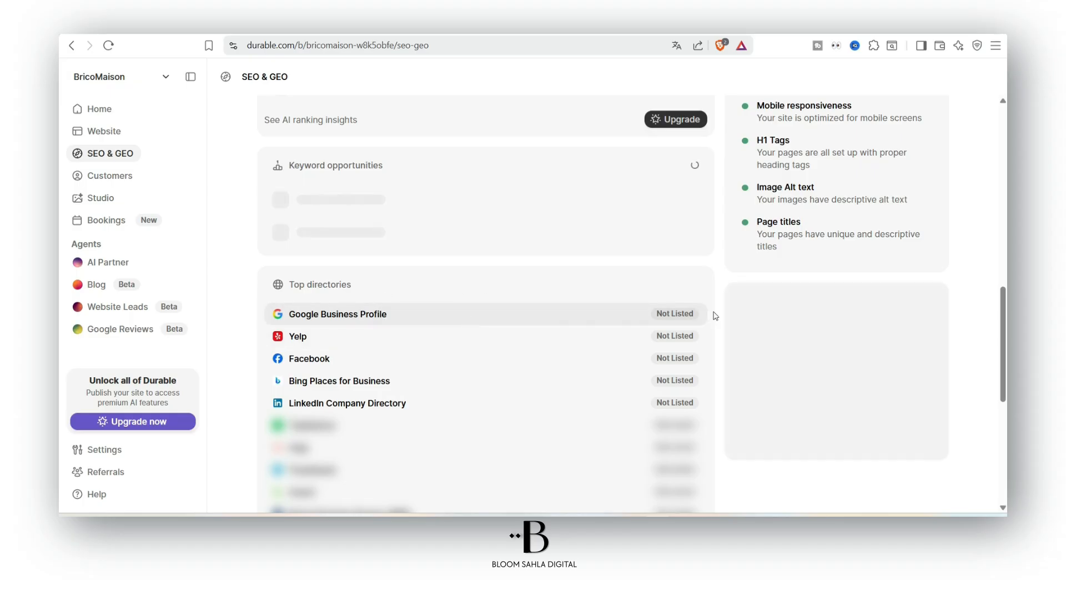
Check the Google Business Profile details and browse the Not Listed directories
left_click(450, 317)
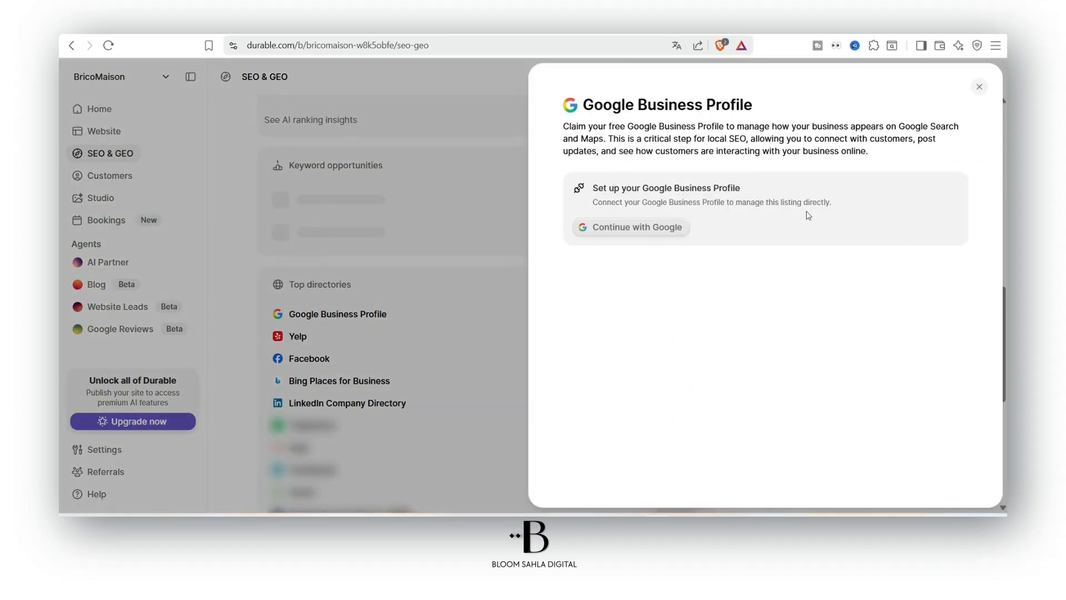
left_click(980, 87)
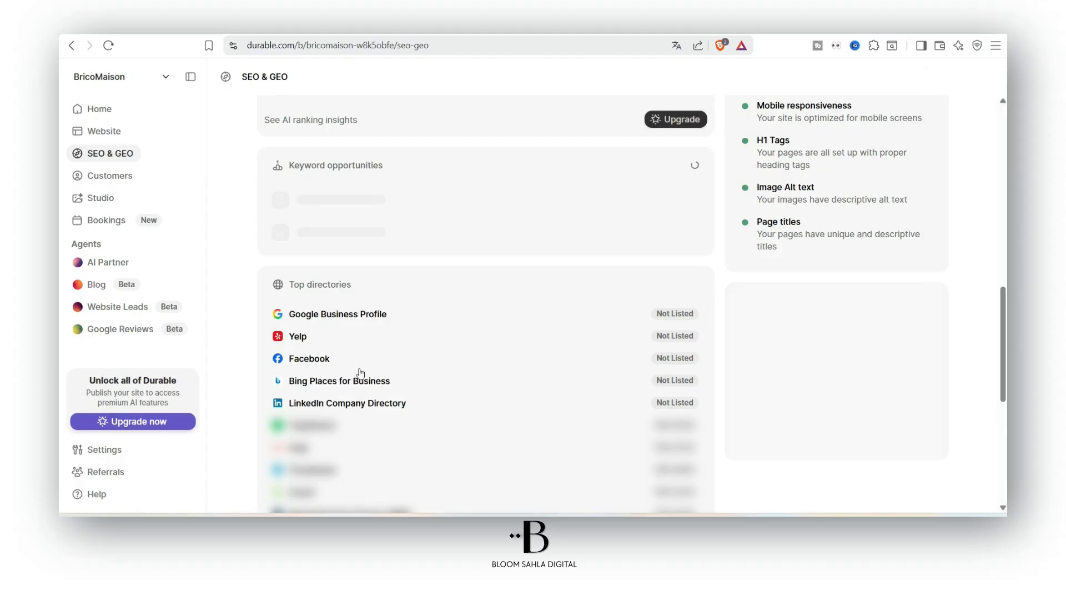
scroll(378, 397, "down", 3)
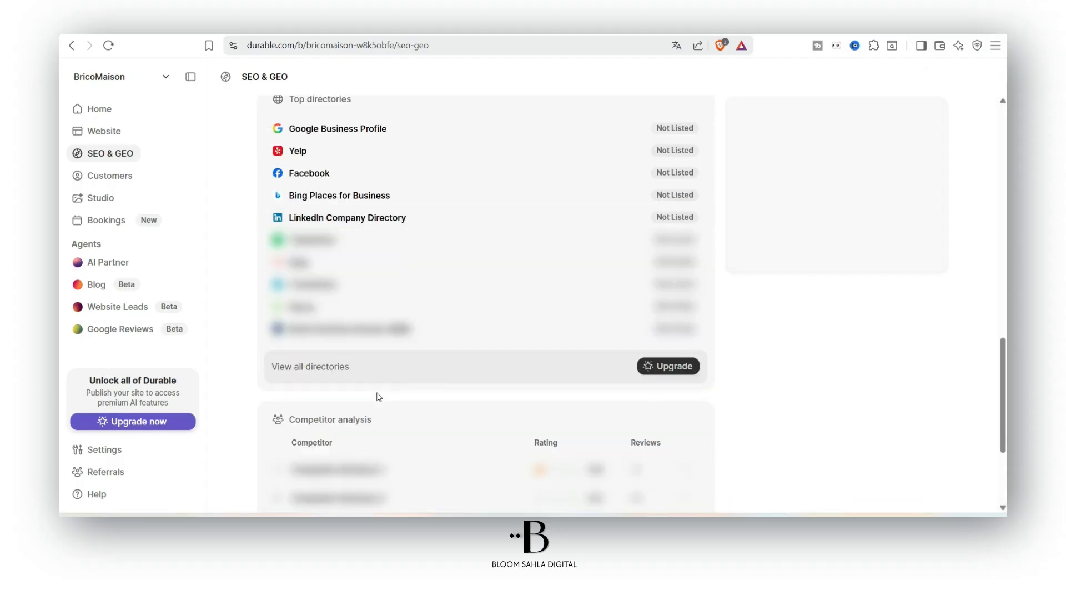
scroll(496, 379, "down", 3)
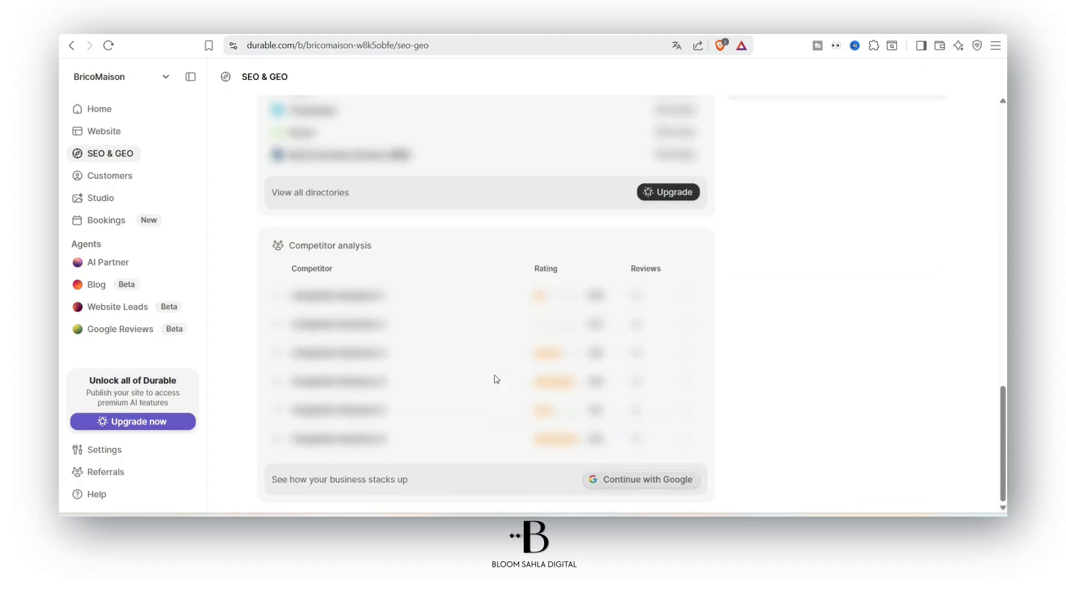
scroll(494, 374, "up", 5)
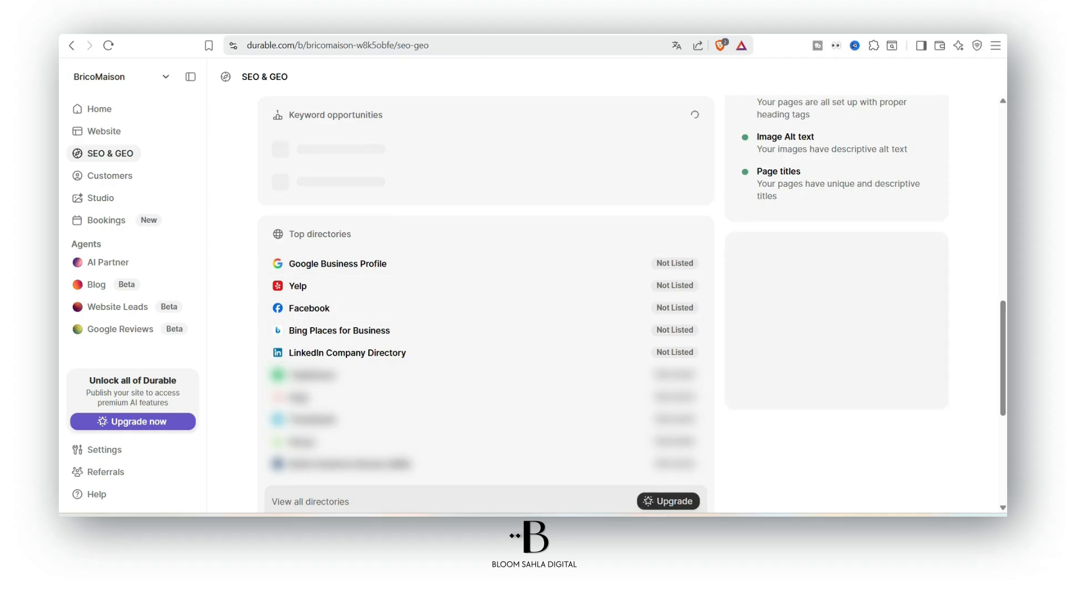
scroll(486, 333, "up", 12)
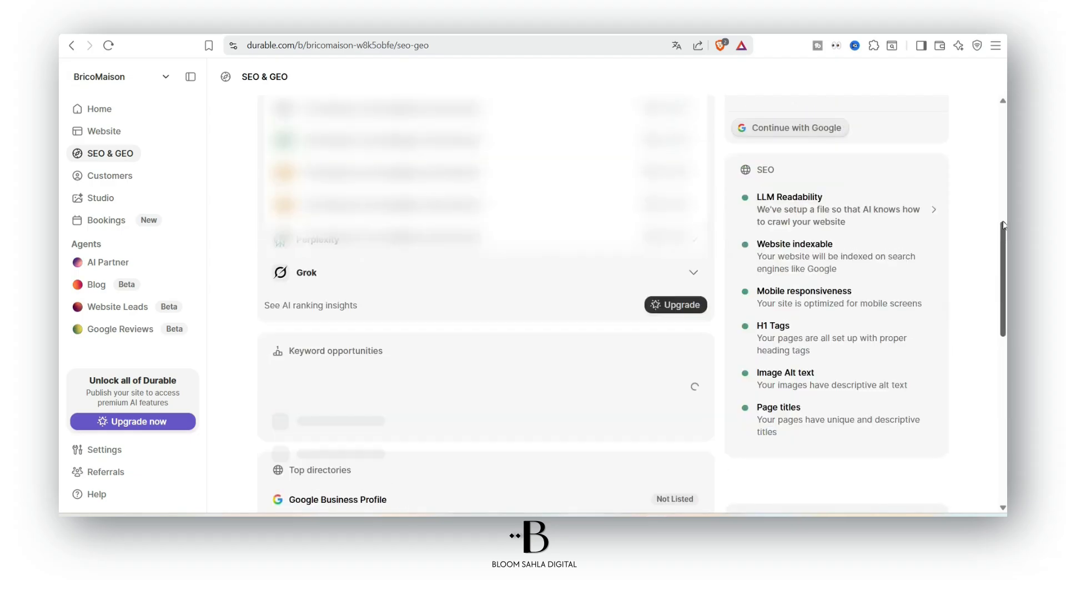
left_click(126, 177)
Sort the empty Customers table by email, then by Latest message
left_click(392, 109)
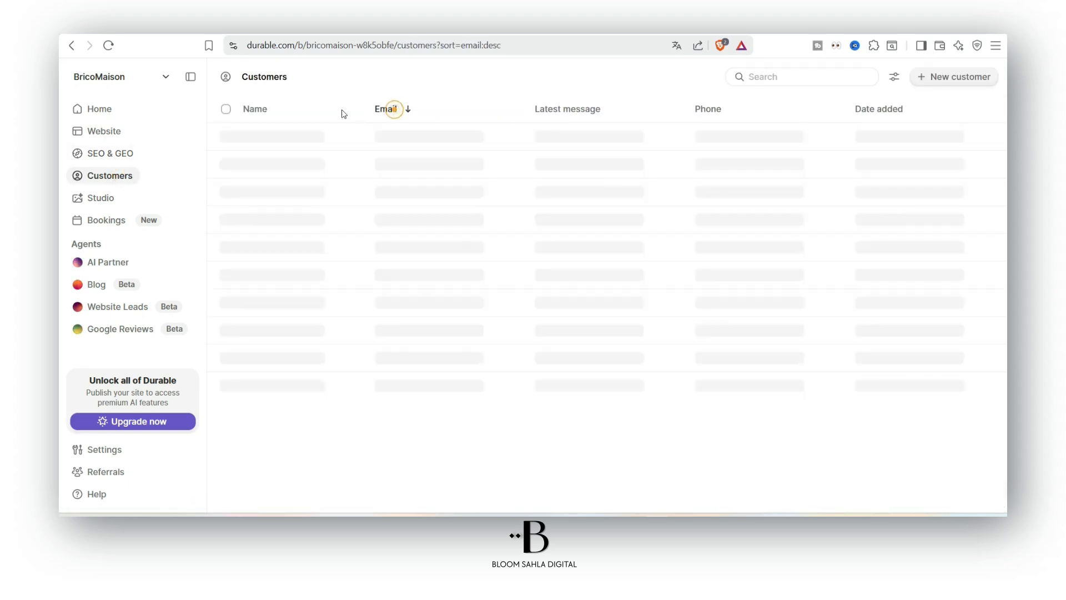
left_click(269, 111)
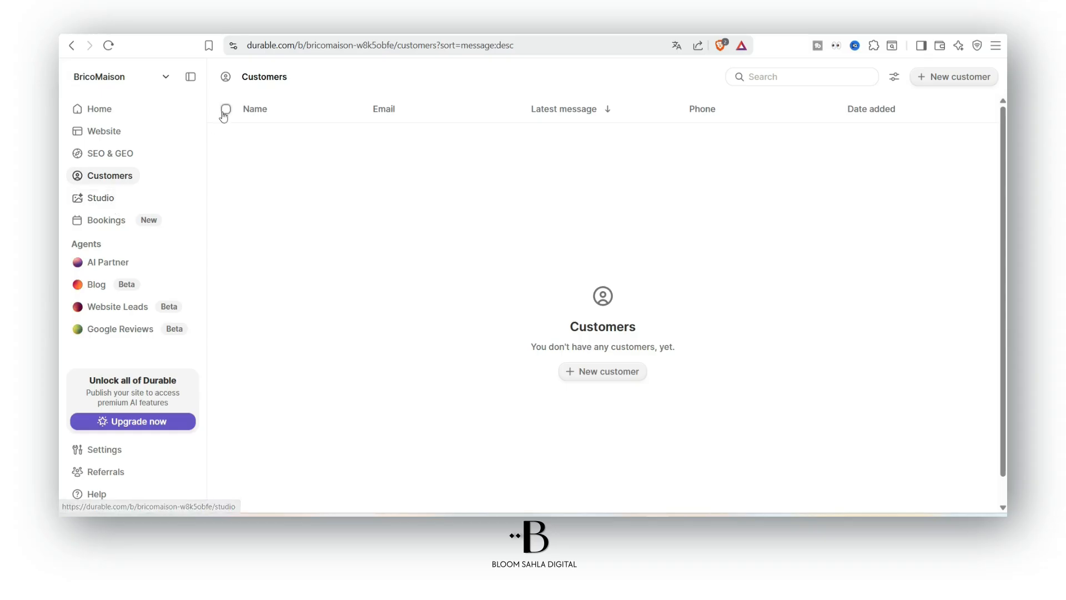
left_click(110, 198)
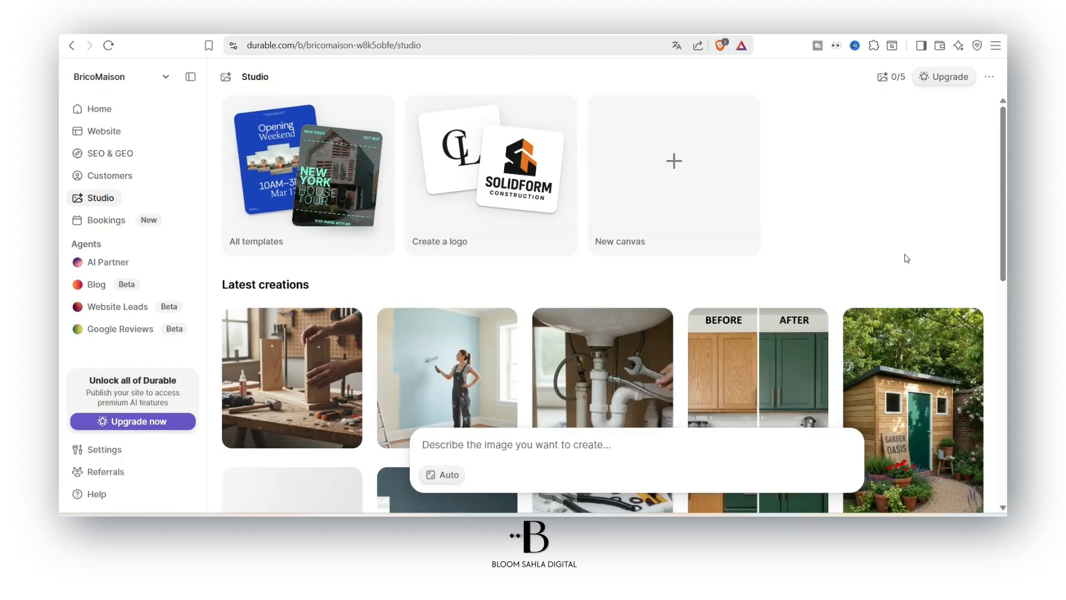
scroll(905, 256, "down", 15)
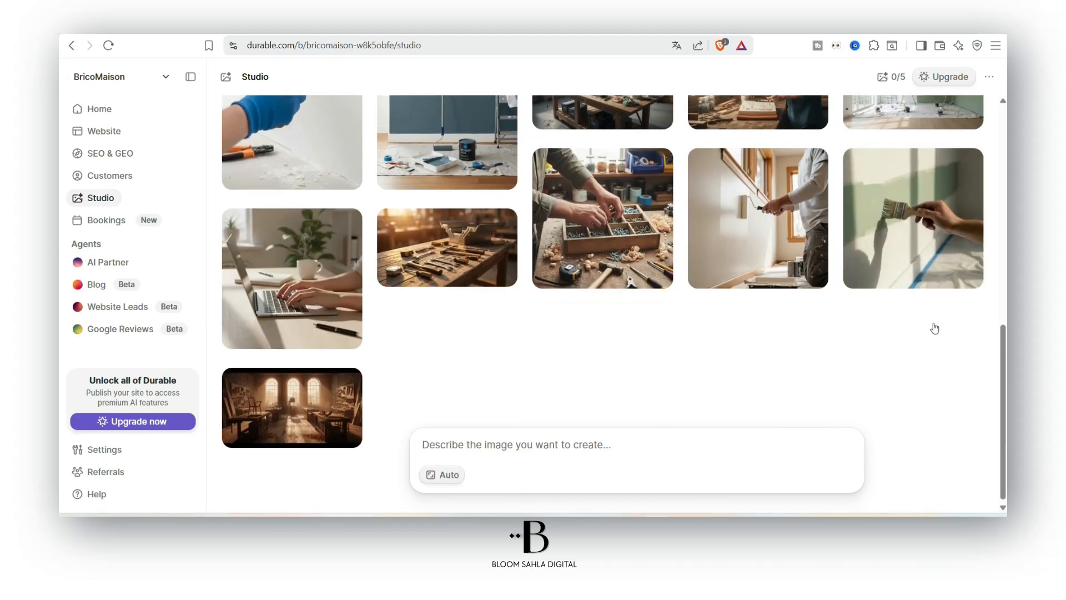
scroll(935, 328, "up", 15)
left_click(638, 195)
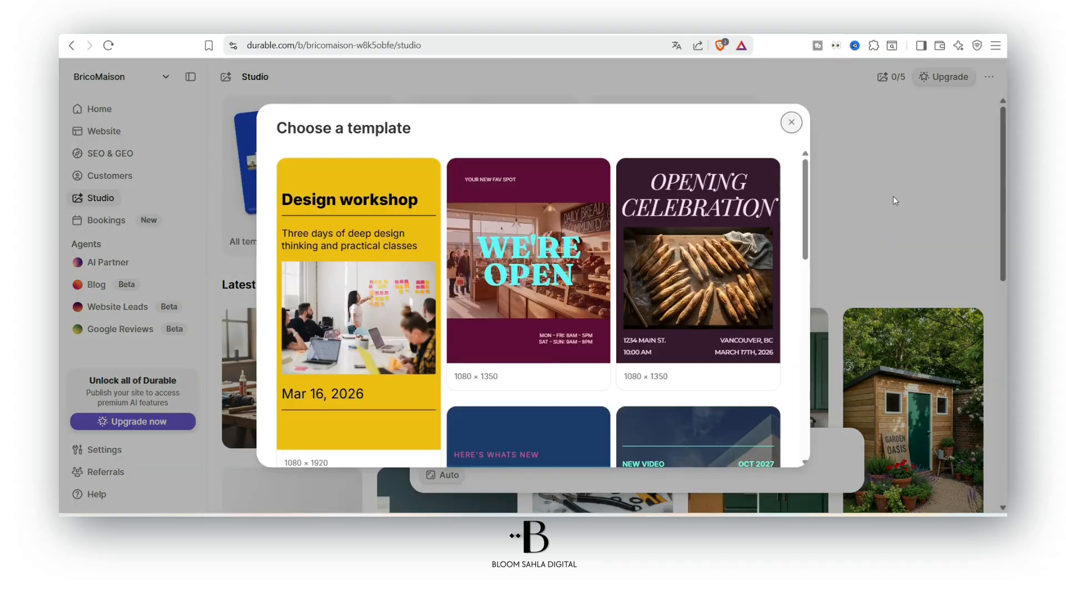
scroll(744, 304, "down", 10)
scroll(744, 305, "up", 5)
scroll(744, 299, "down", 7)
scroll(743, 299, "down", 3)
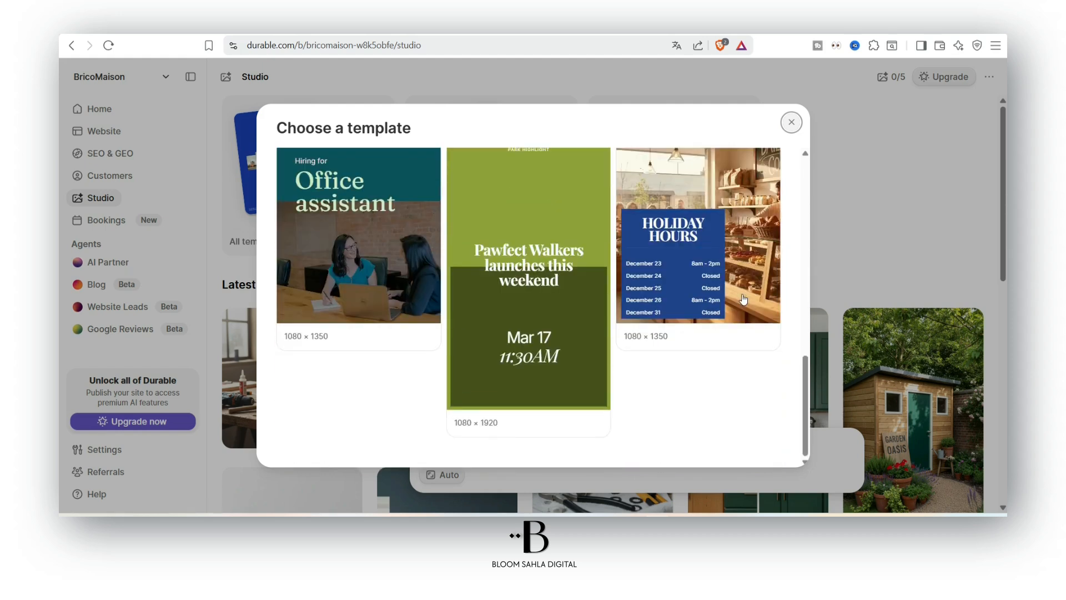
scroll(743, 300, "up", 5)
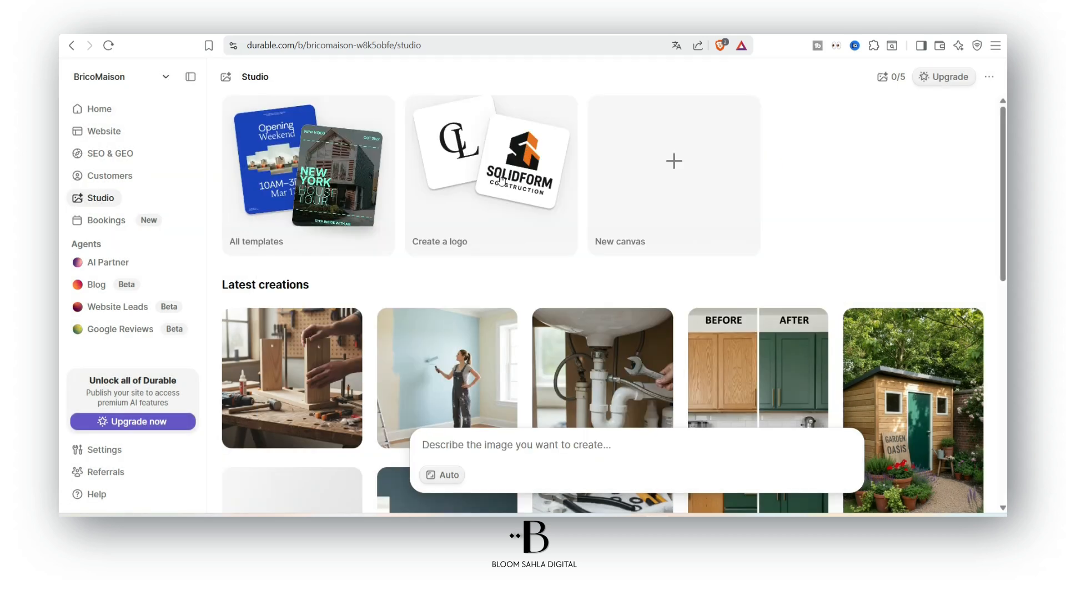
left_click(500, 179)
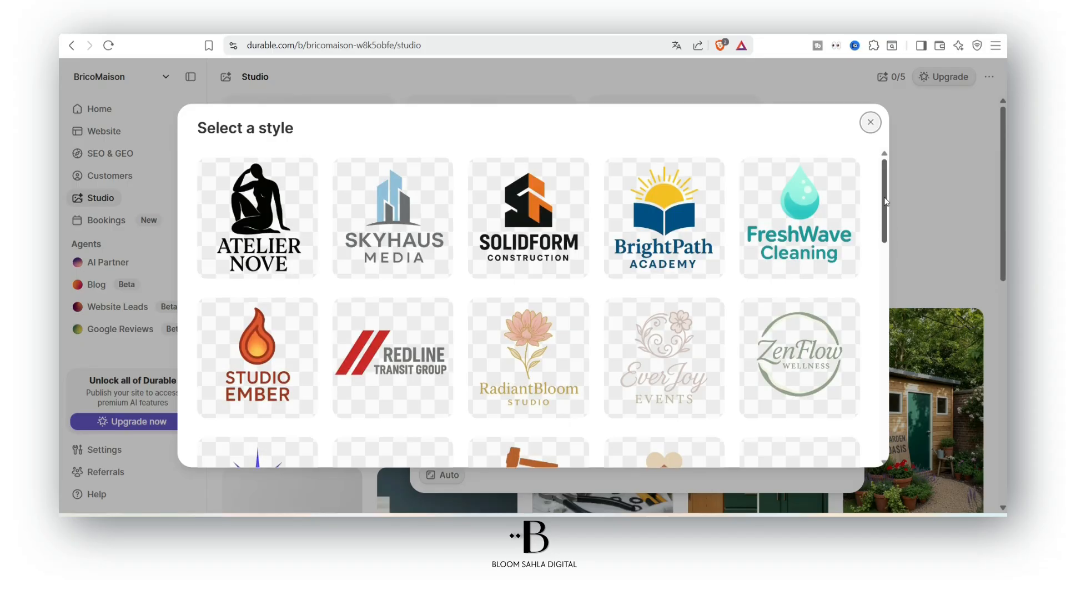
left_click_drag(886, 202, 871, 366)
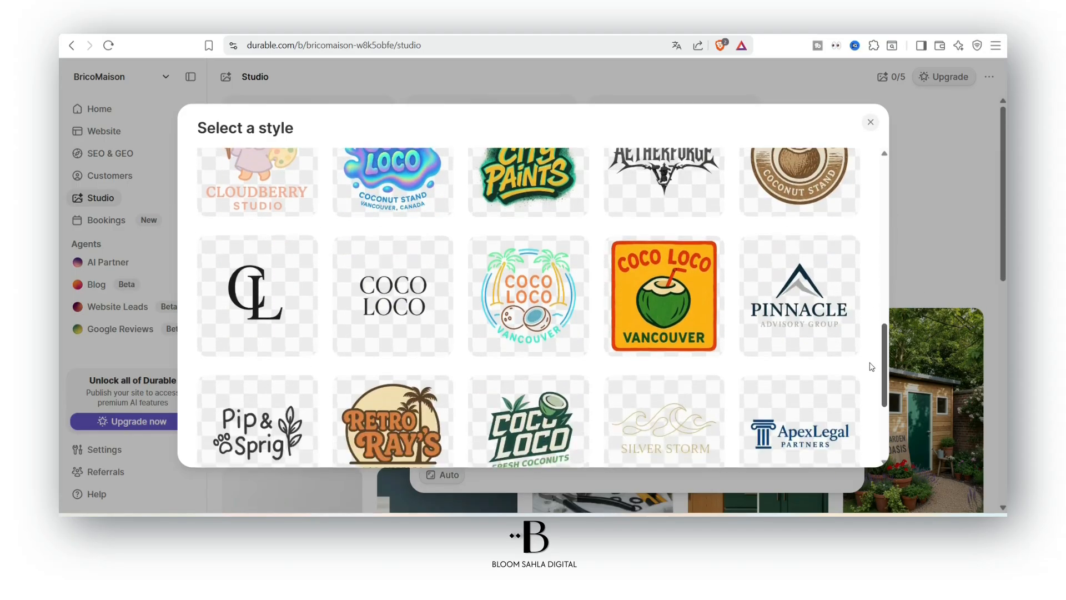
scroll(872, 369, "down", 4)
scroll(824, 369, "up", 5)
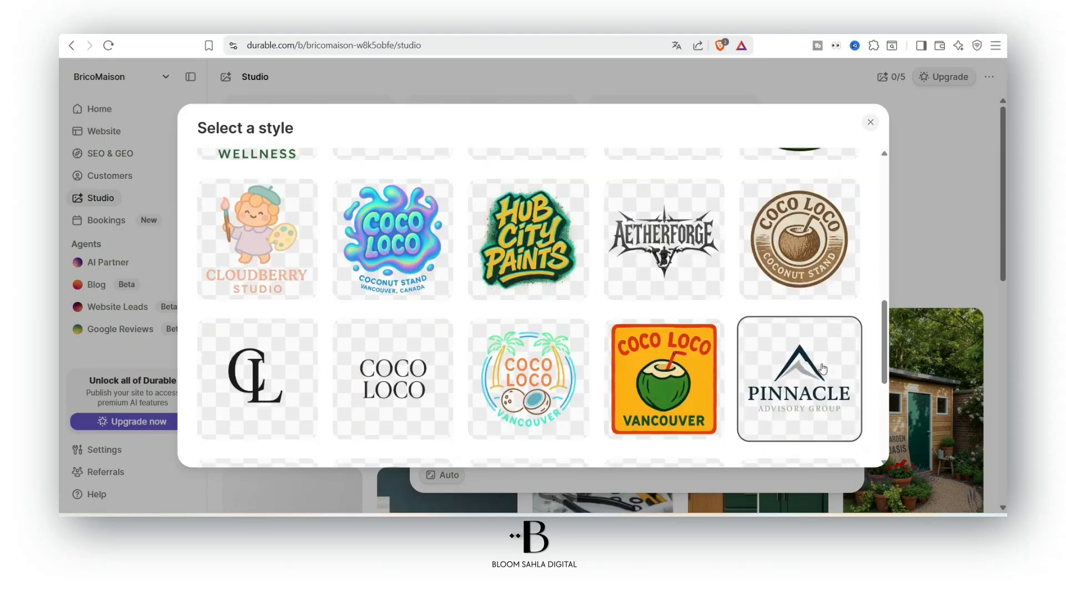
scroll(823, 368, "up", 10)
left_click(871, 121)
left_click(675, 161)
key("Escape")
left_click(673, 159)
left_click(673, 100)
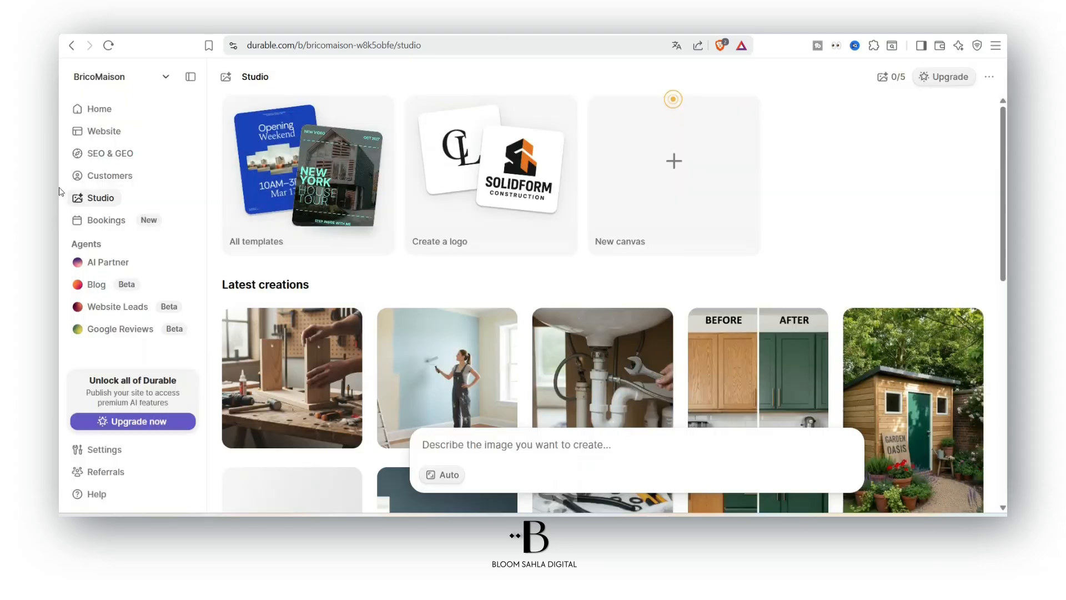
Look through the AI Partner, Blog, Website Leads and Google Reviews agent pages
left_click(103, 262)
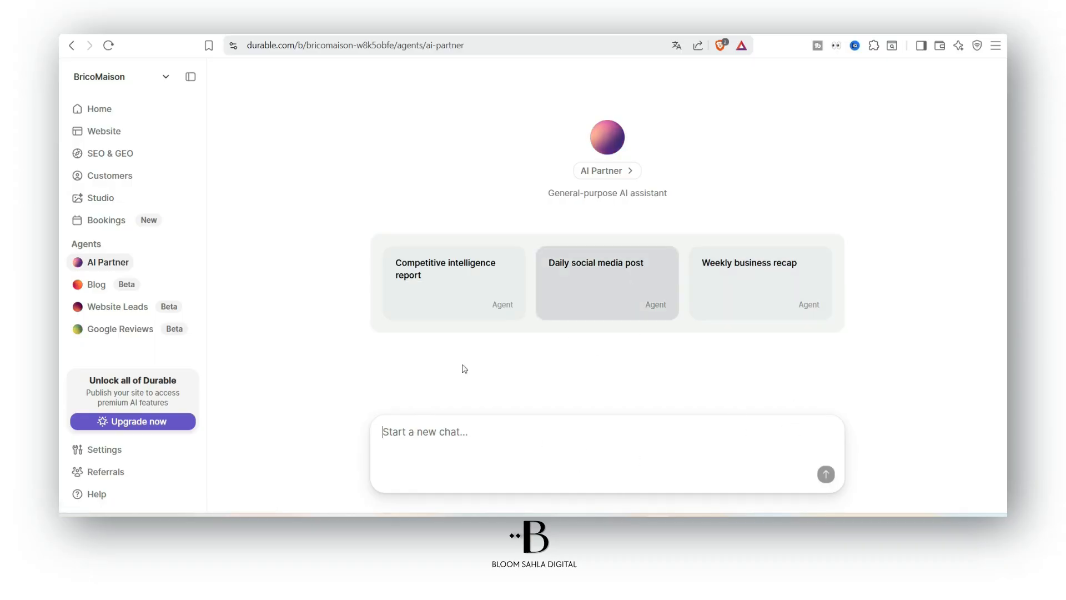
left_click(98, 286)
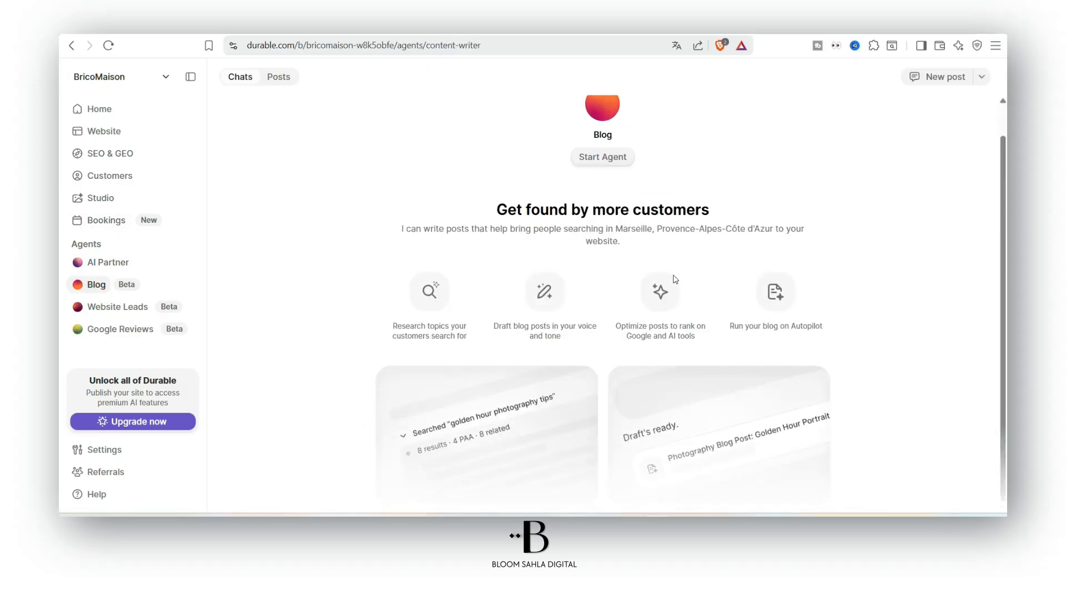
left_click(80, 312)
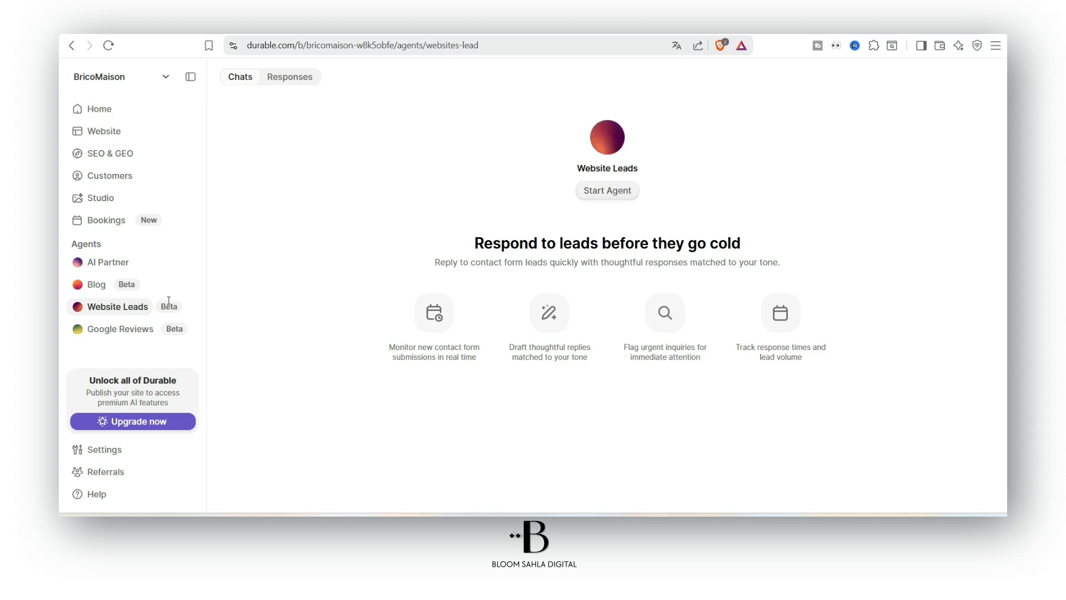
left_click(105, 330)
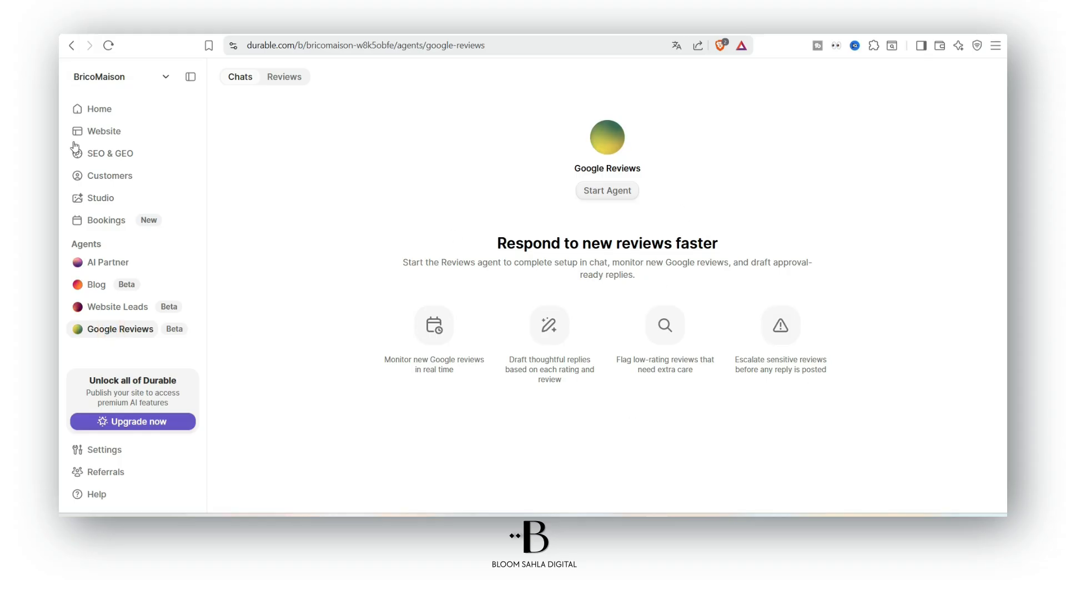
Back in the website editor, browse the guides section's design layouts and customization options
left_click(103, 133)
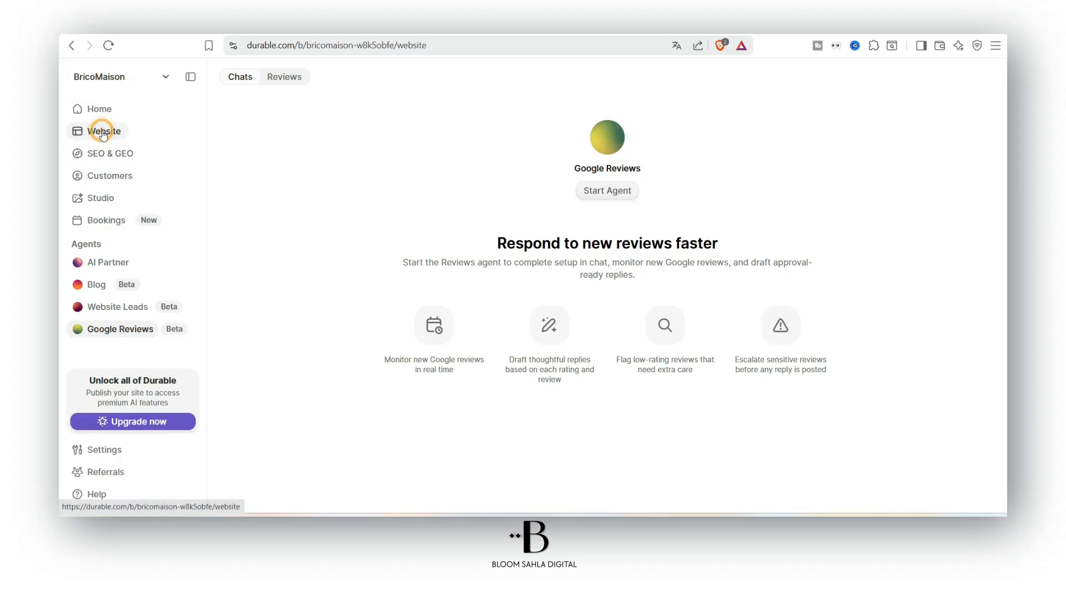
mouse_move(507, 468)
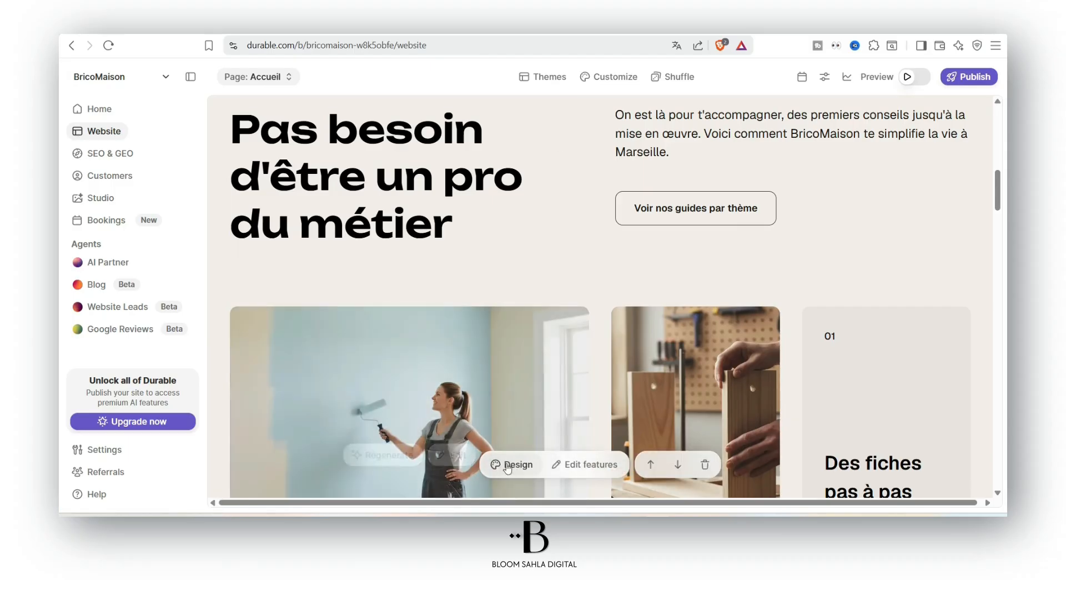
left_click(510, 469)
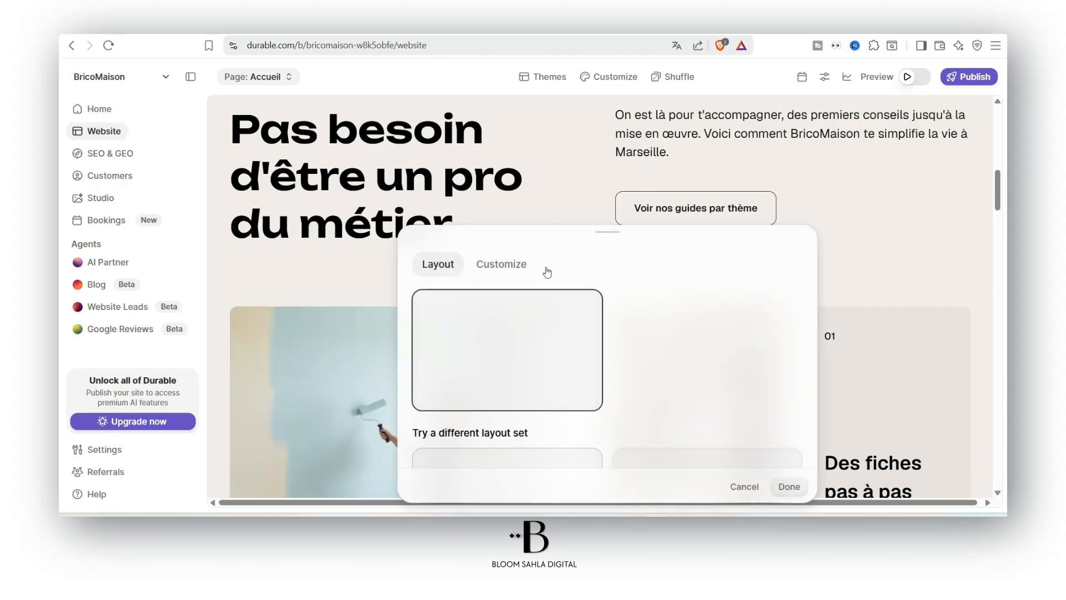
scroll(684, 340, "down", 1)
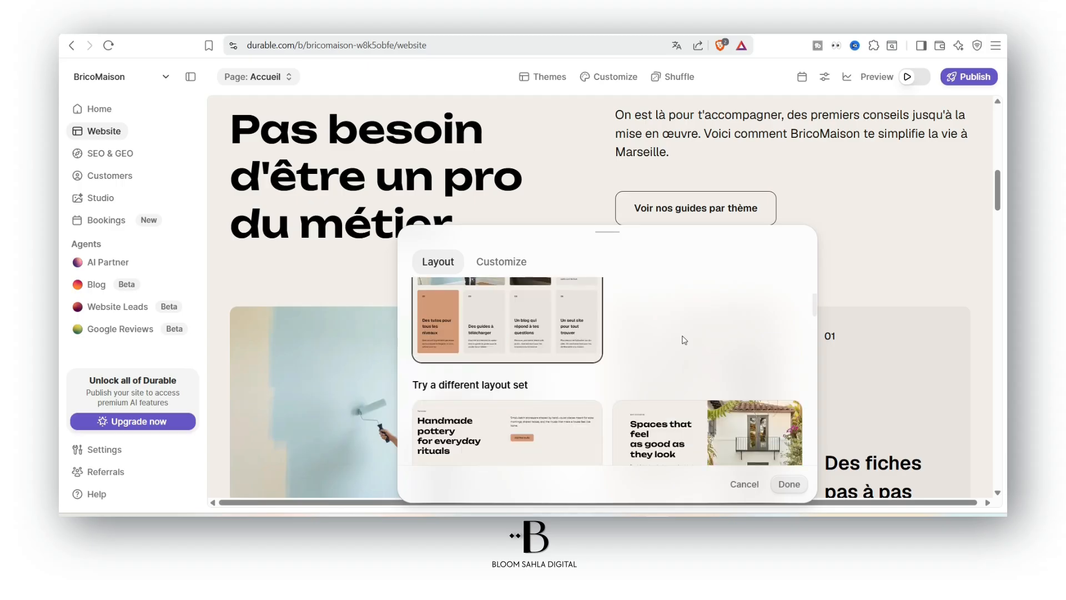
scroll(682, 341, "down", 4)
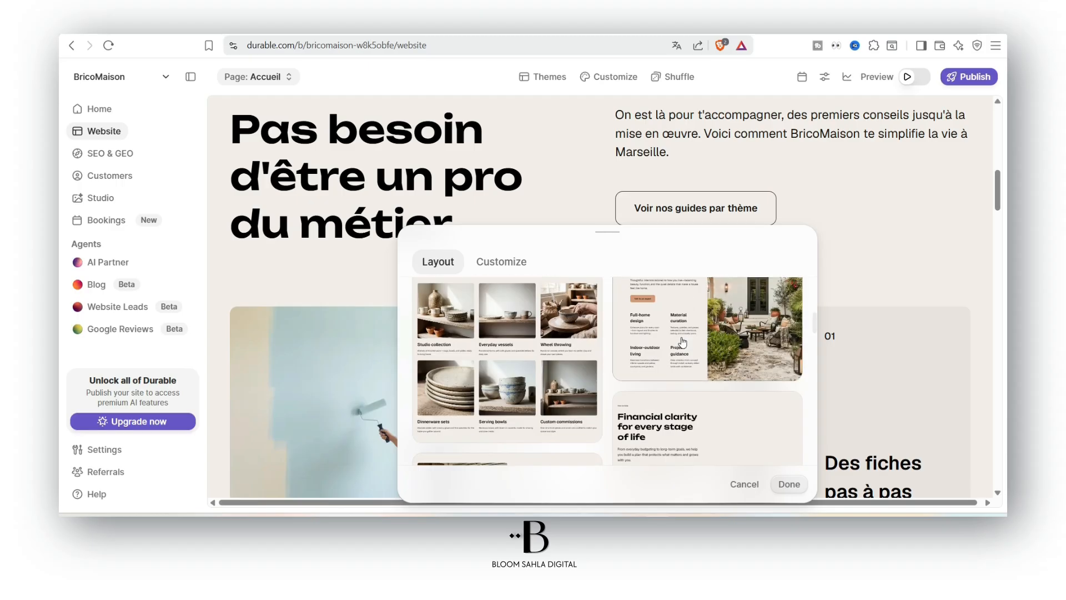
scroll(542, 369, "up", 2)
scroll(542, 371, "down", 4)
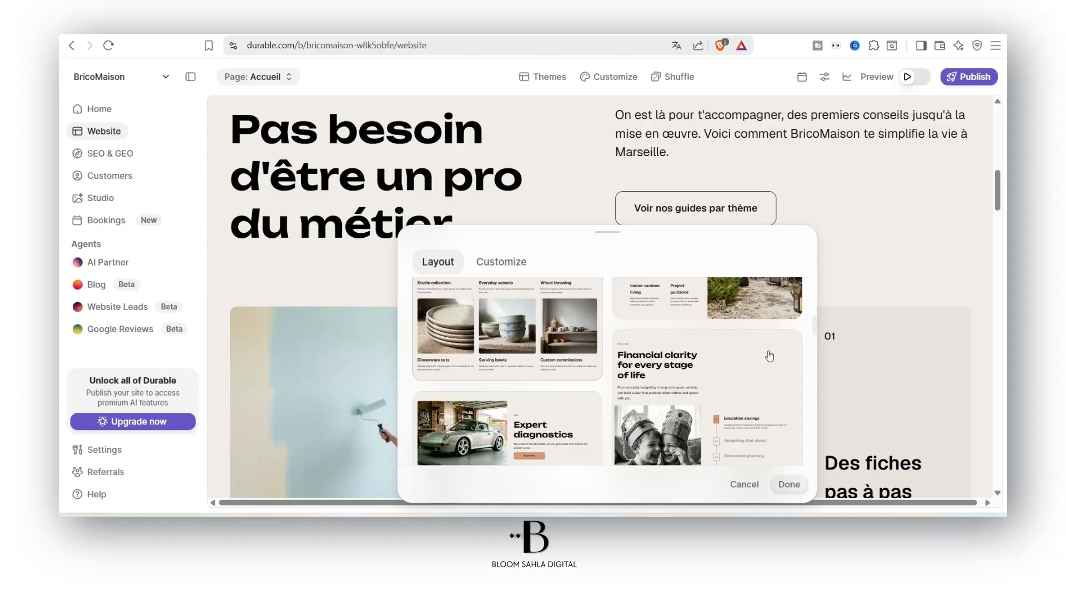
scroll(517, 414, "down", 5)
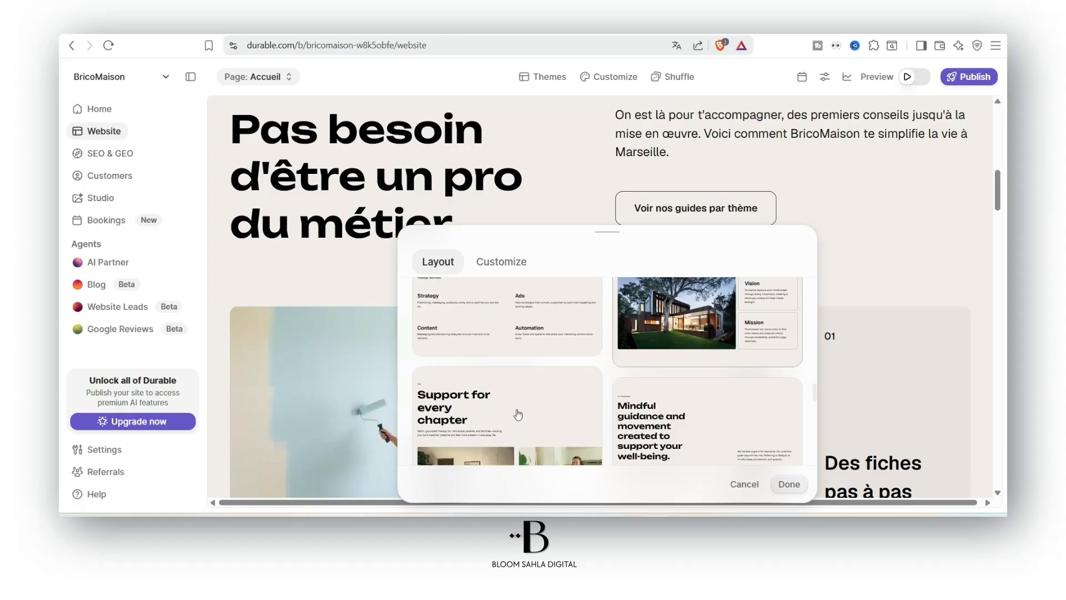
left_click(492, 267)
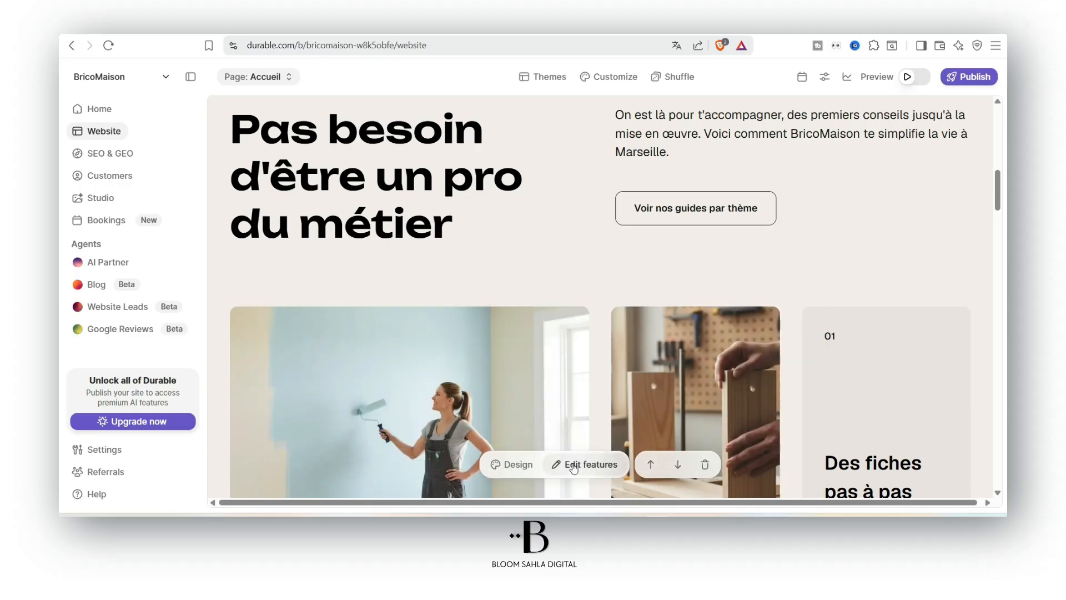
In the features list, open the 'Un blog qui répond à tes questions' tile and select its title
left_click(573, 465)
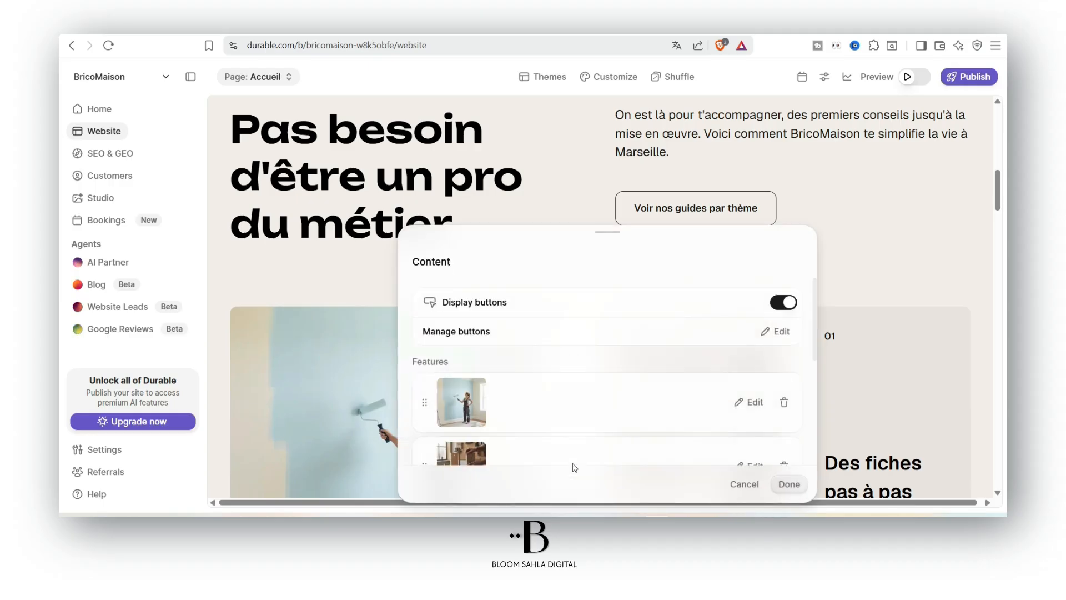
scroll(709, 351, "down", 3)
scroll(570, 392, "up", 3)
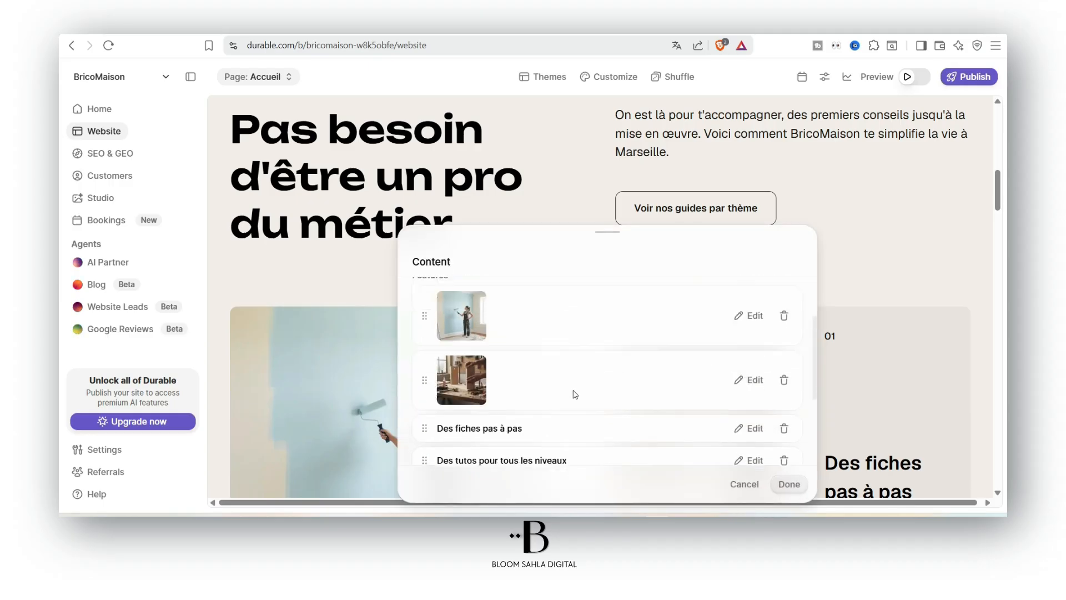
scroll(482, 407, "down", 1)
mouse_move(482, 407)
scroll(482, 407, "down", 1)
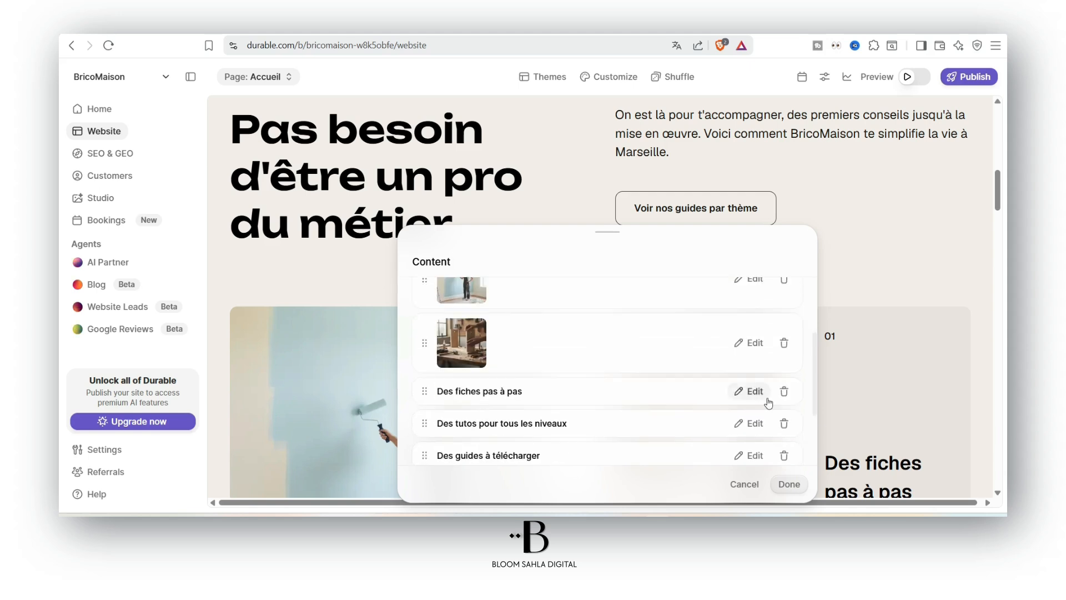
left_click(750, 392)
left_click(463, 396)
double_click(468, 394)
left_click(420, 261)
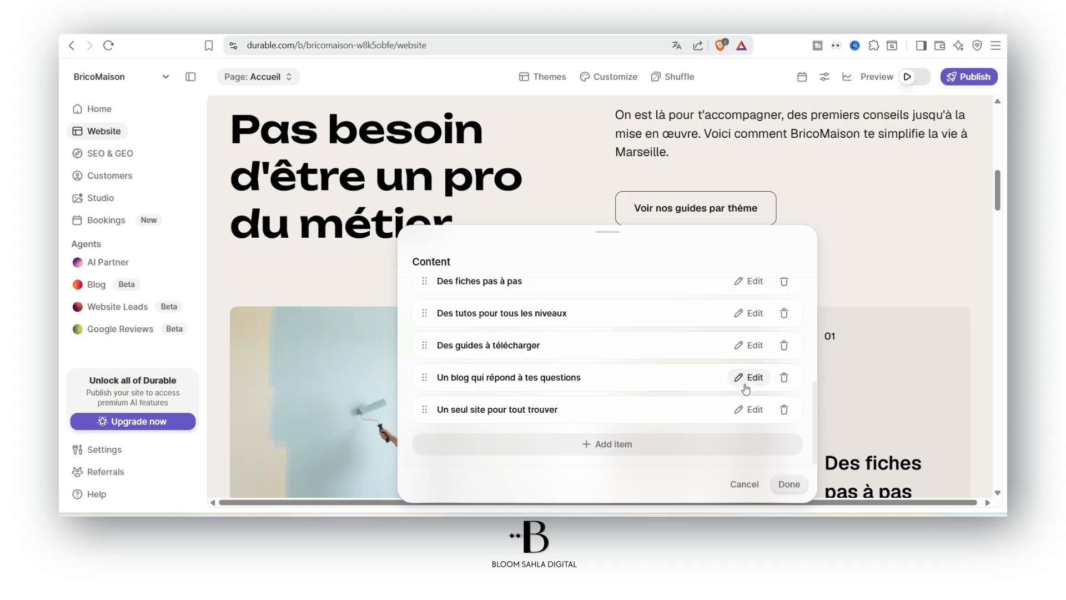
left_click(744, 382)
triple_click(496, 382)
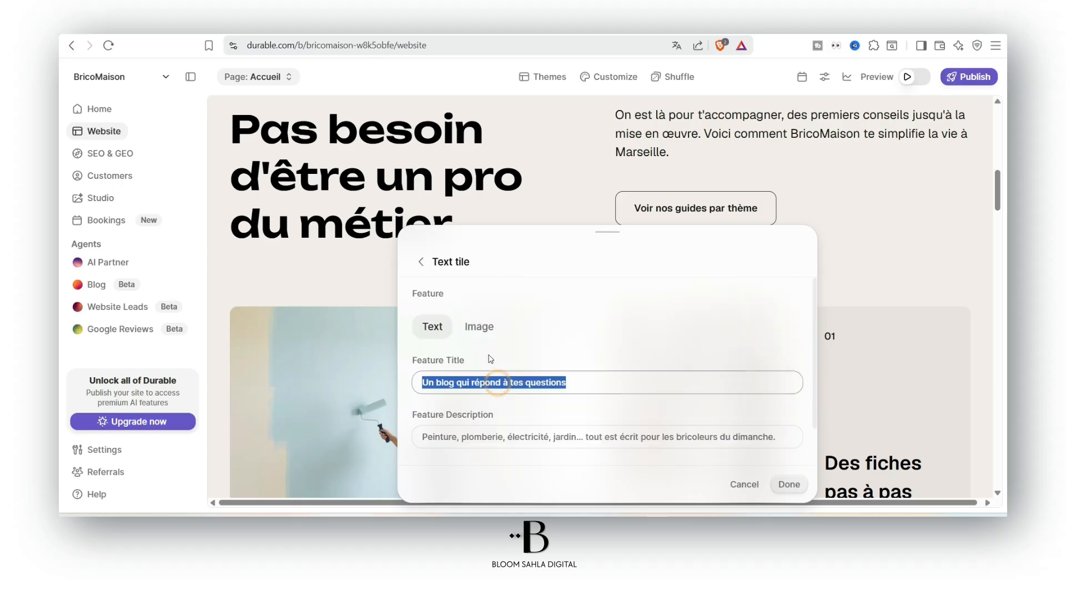
Close the features panel and replace 'Marseille' with 'Paris' in the section's intro paragraph
left_click(420, 262)
scroll(667, 366, "down", 5)
left_click(746, 487)
triple_click(659, 151)
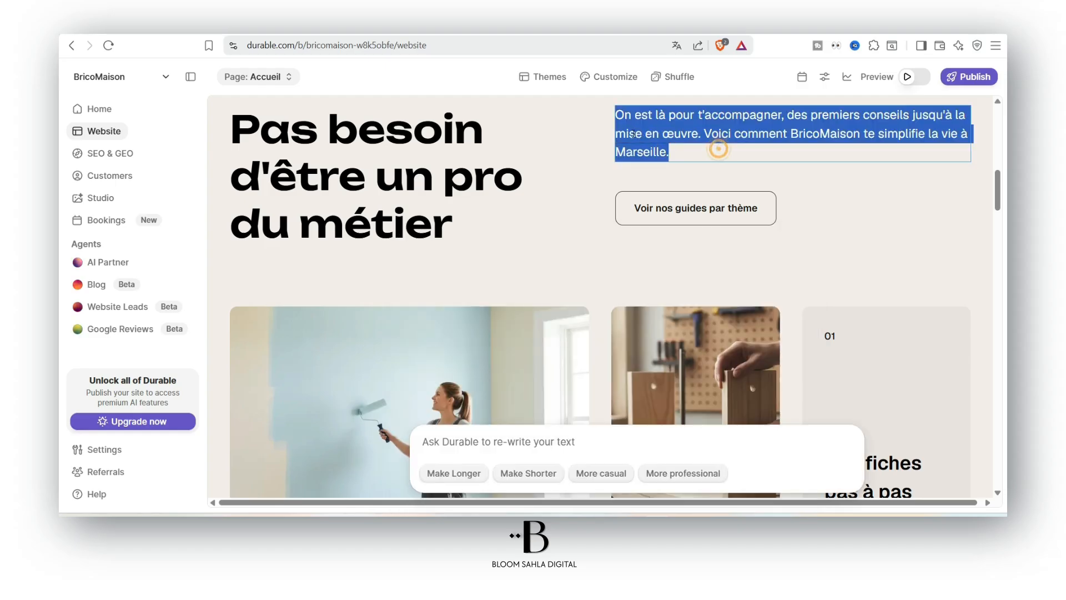
left_click(667, 148)
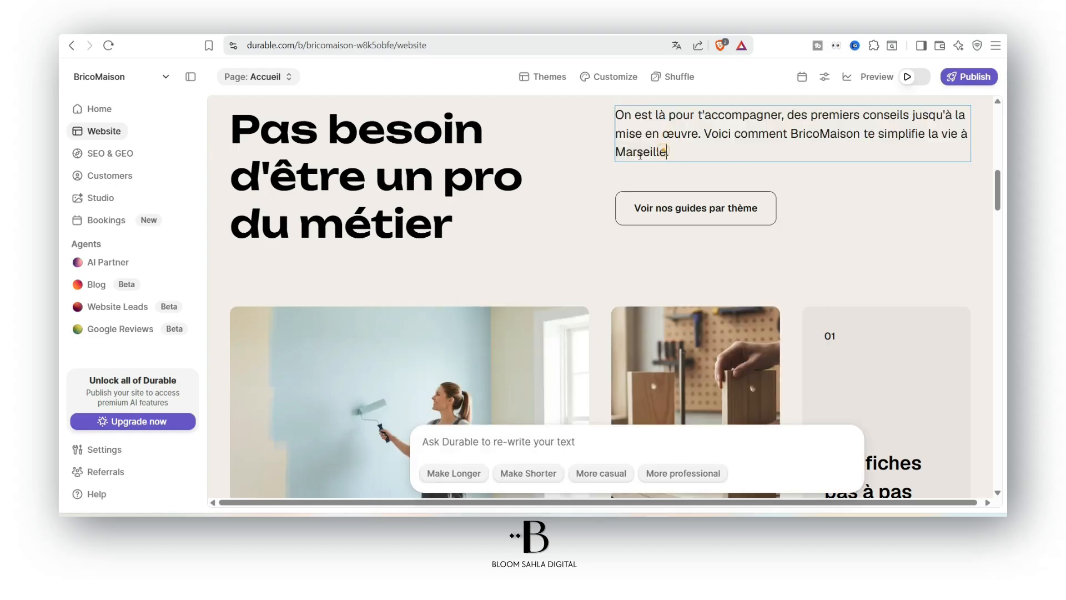
left_click_drag(666, 152, 618, 152)
type("Paris.")
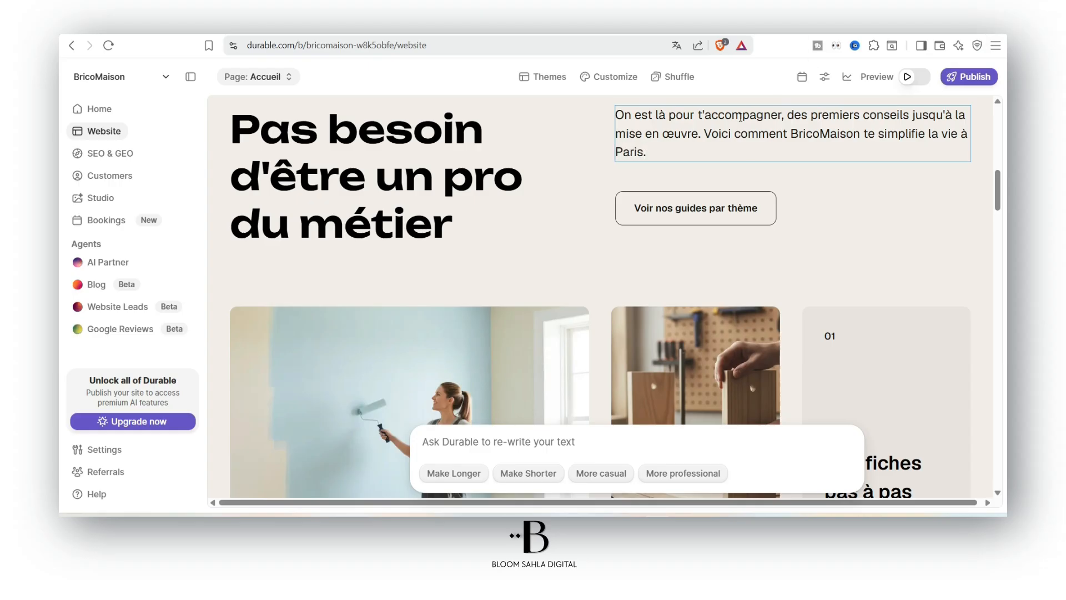
scroll(790, 191, "up", 3)
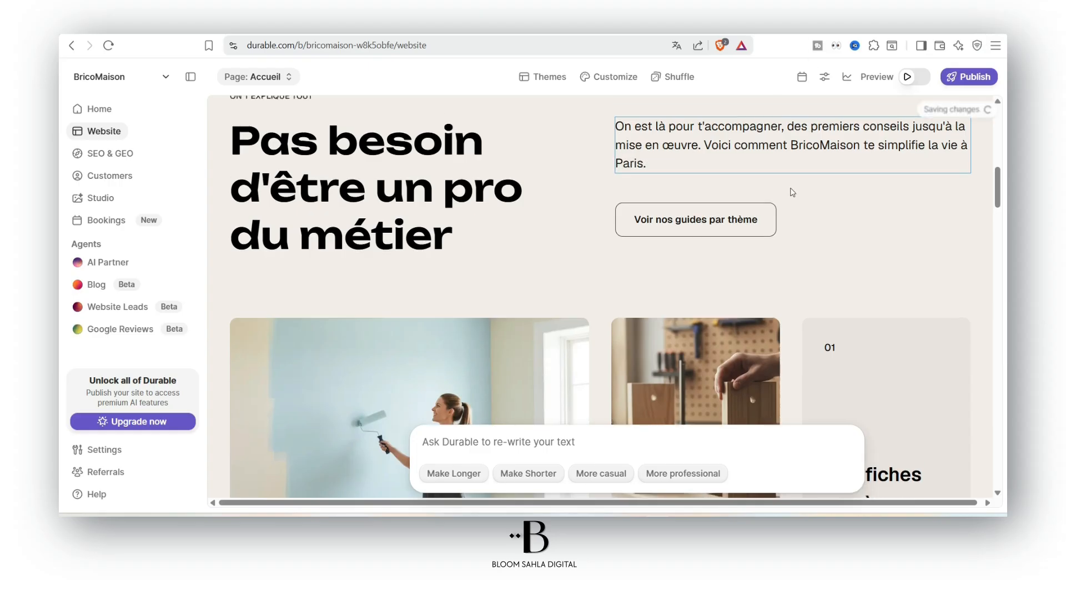
left_click_drag(644, 334, 622, 333)
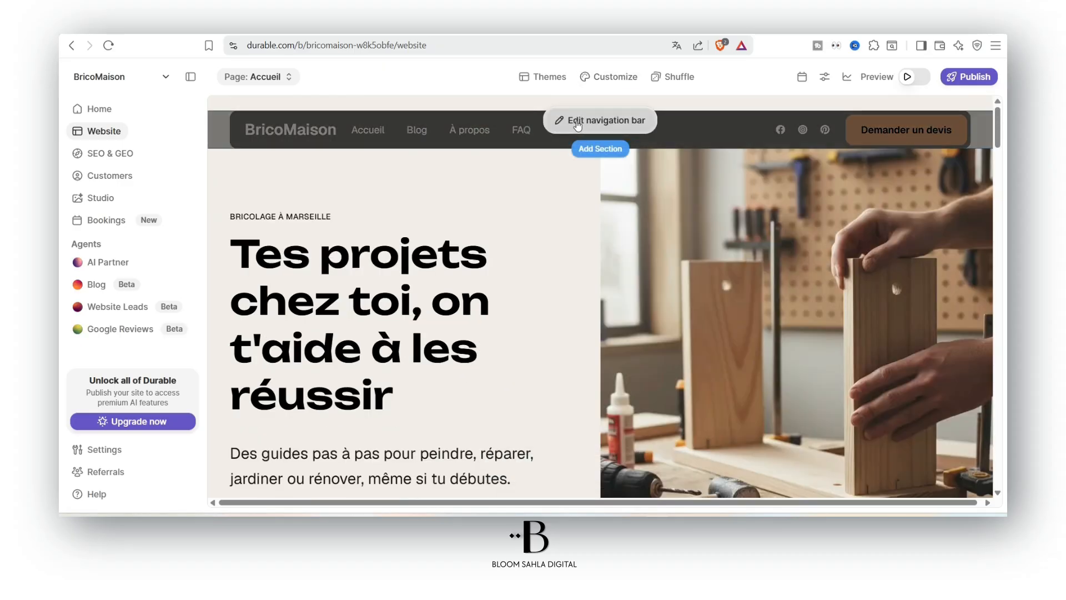
Open the navigation bar settings for the BricoMaison header
left_click(580, 123)
scroll(523, 302, "down", 1)
scroll(473, 322, "up", 1)
double_click(472, 321)
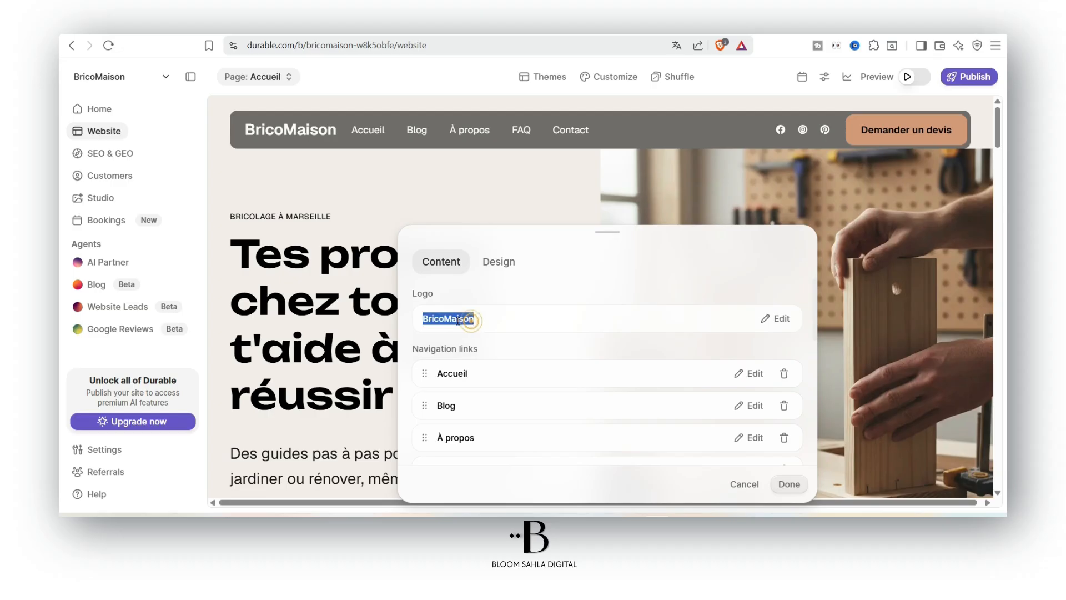
Try the navigation layouts, keep the original links-beside-logo design, and review the logo and links
left_click(499, 261)
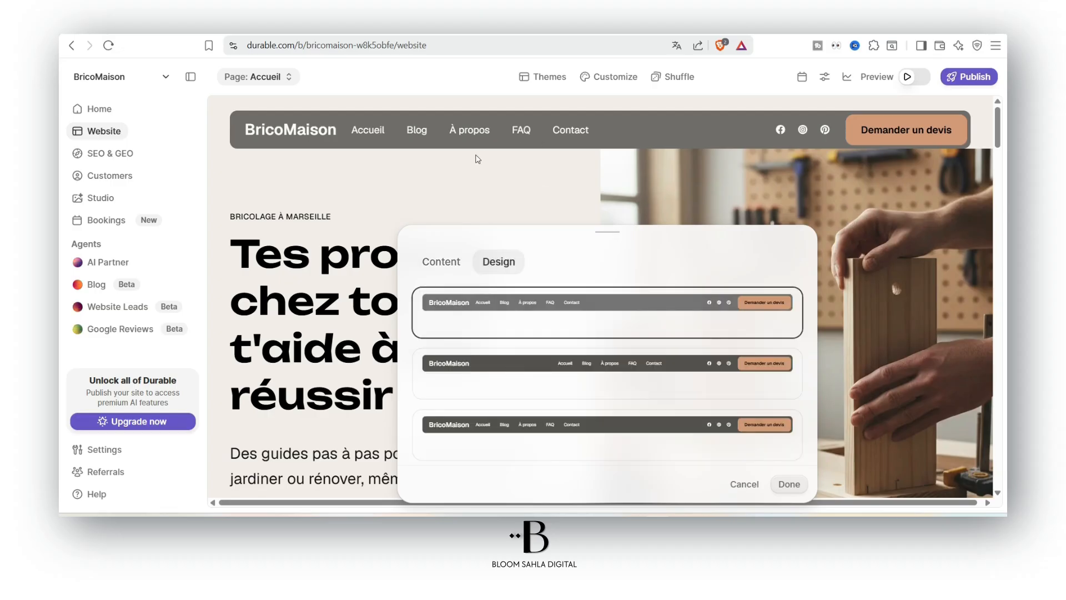
left_click(647, 420)
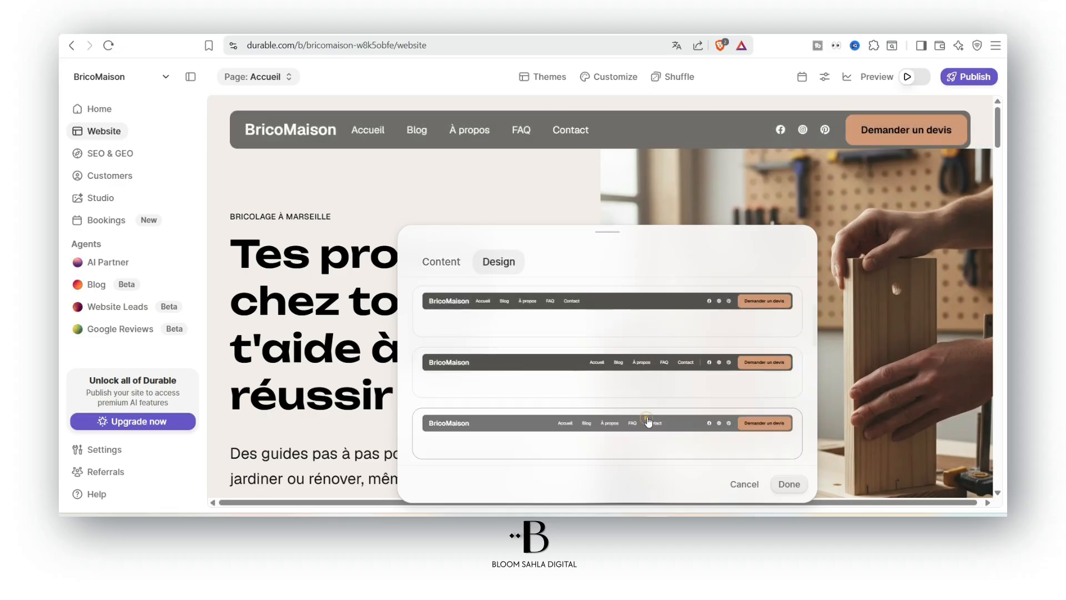
left_click(647, 309)
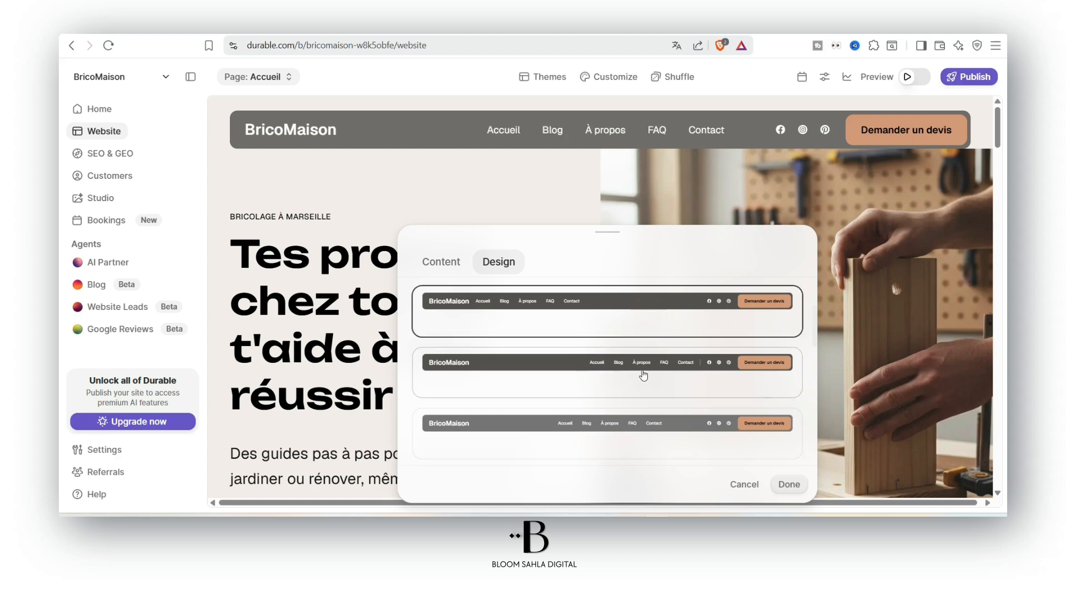
left_click(678, 375)
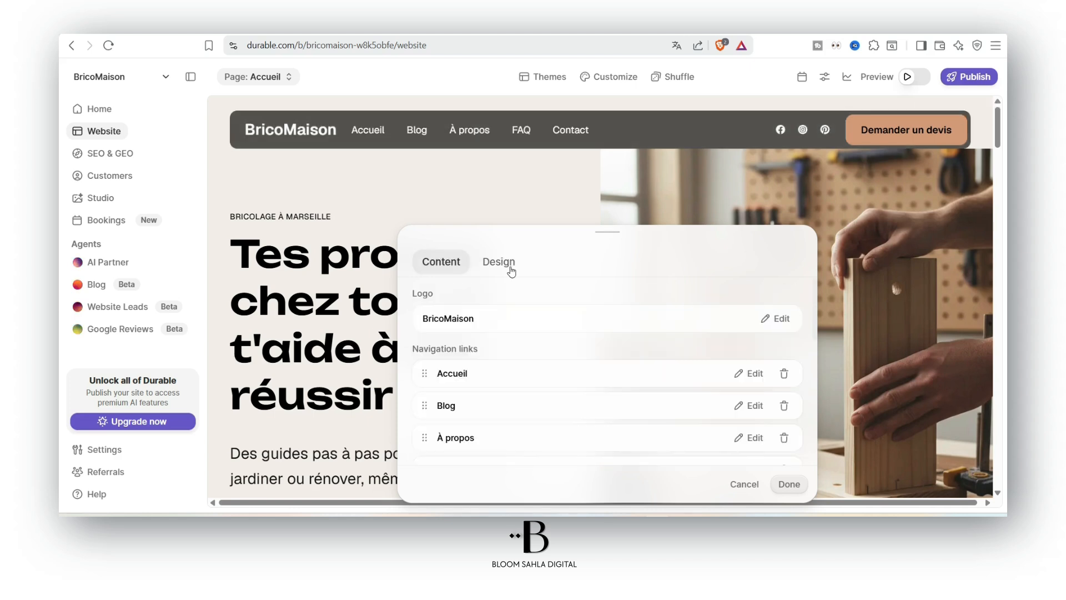
left_click(510, 269)
left_click(454, 262)
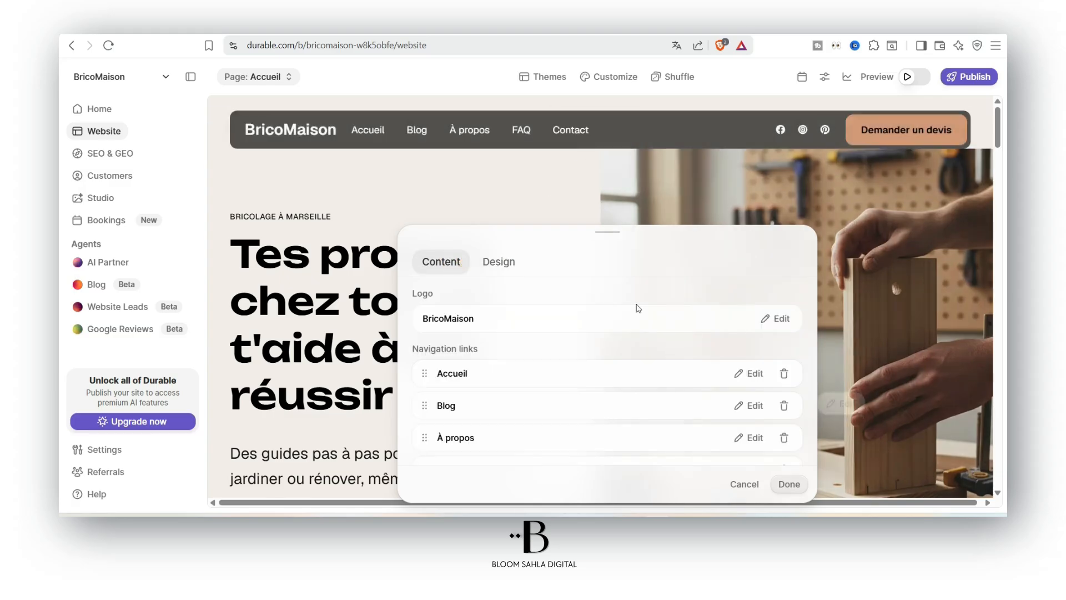
scroll(601, 381, "down", 1)
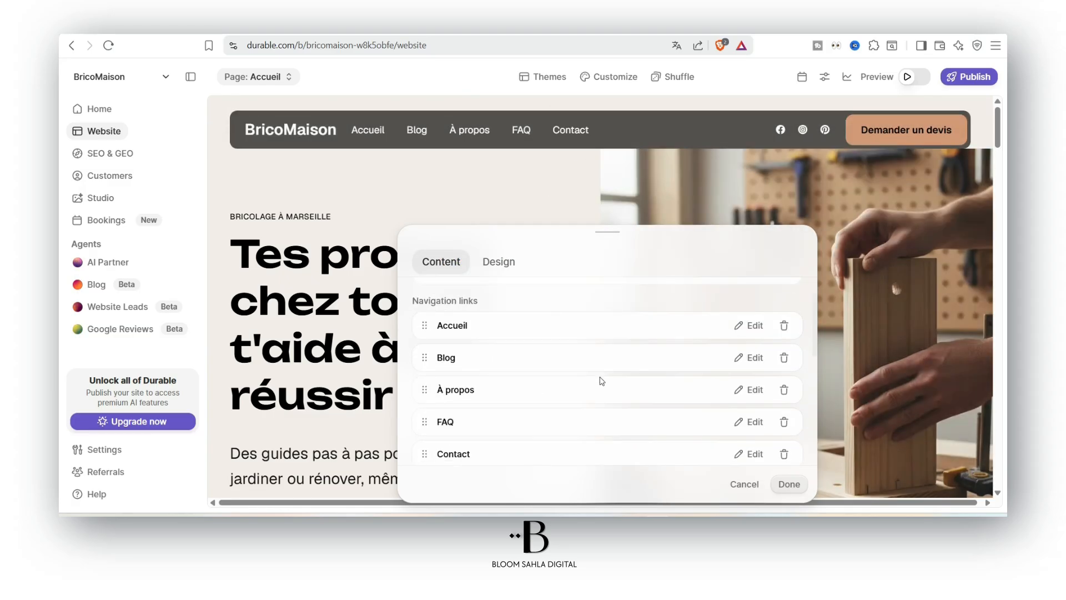
scroll(650, 389, "down", 1)
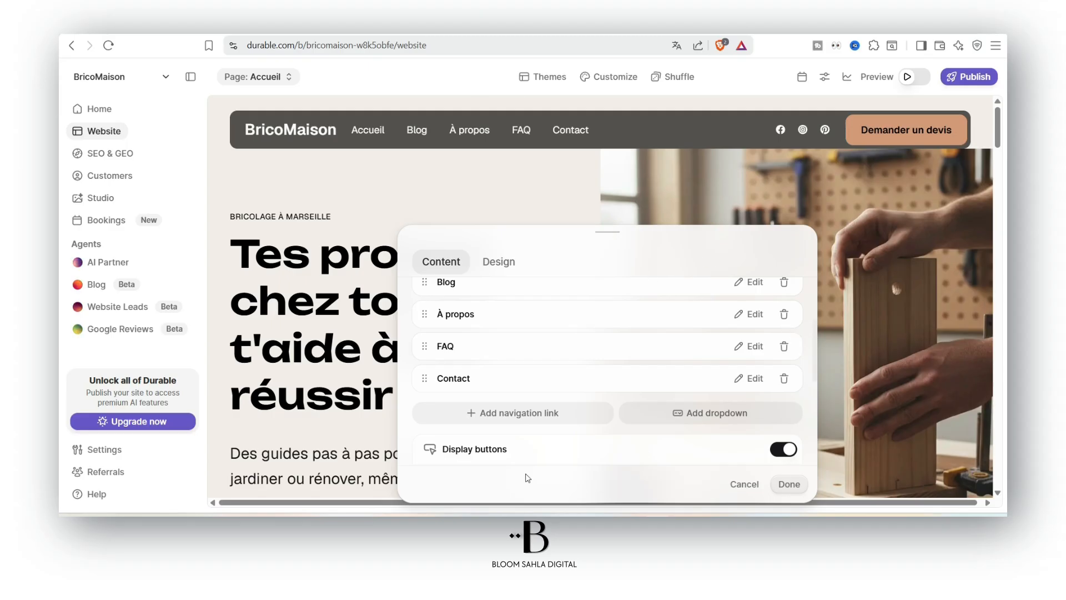
scroll(672, 383, "up", 3)
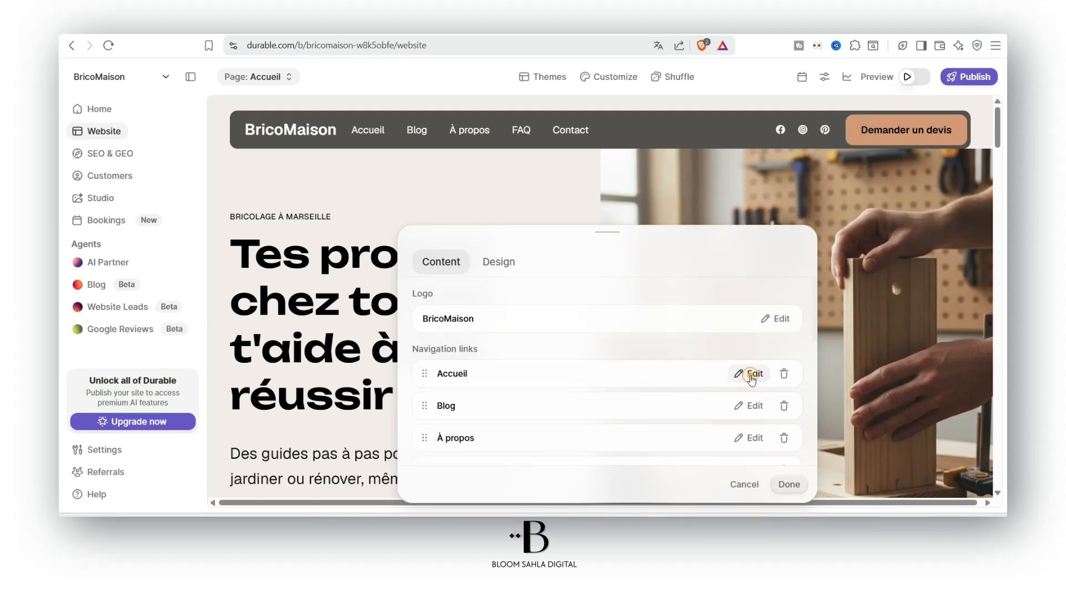
Cycle the Accueil link through Page, External, Email, Phone, Page section and Booking link types
left_click(751, 377)
left_click(748, 371)
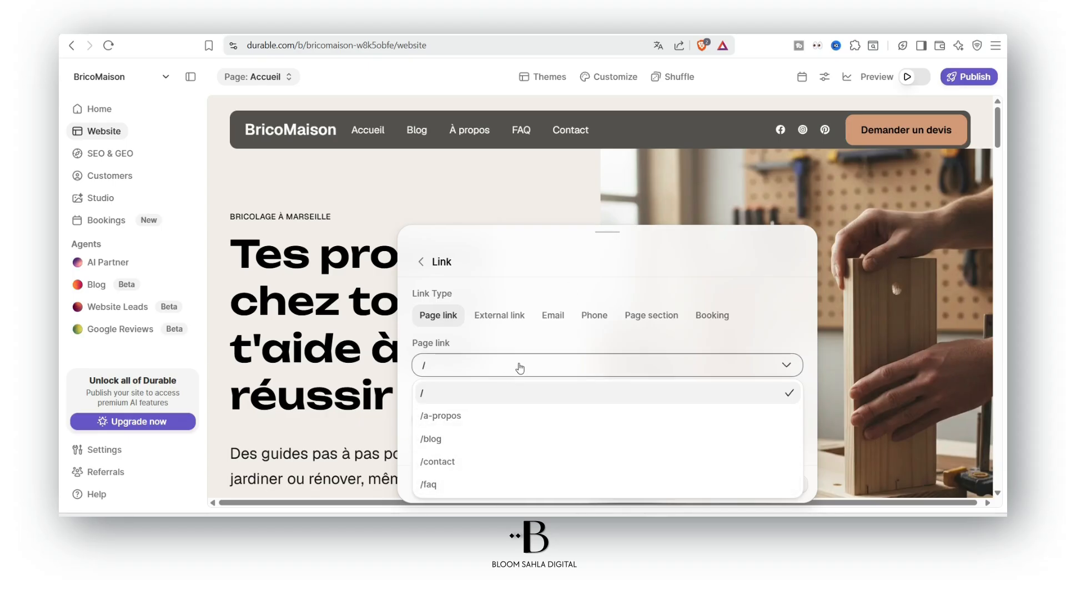
left_click(441, 314)
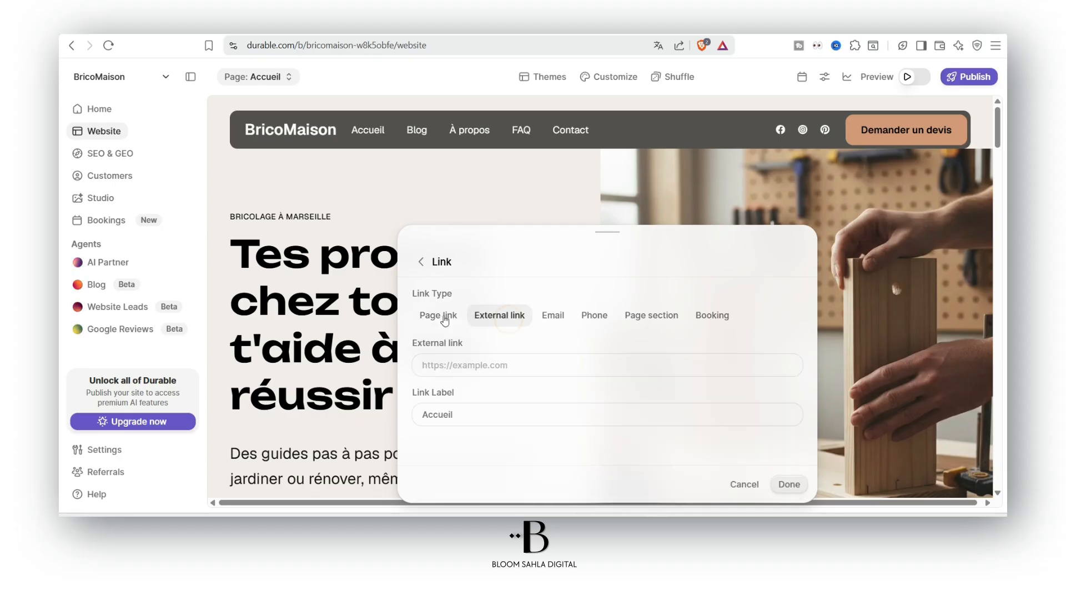
left_click(495, 317)
left_click(487, 368)
left_click(484, 364)
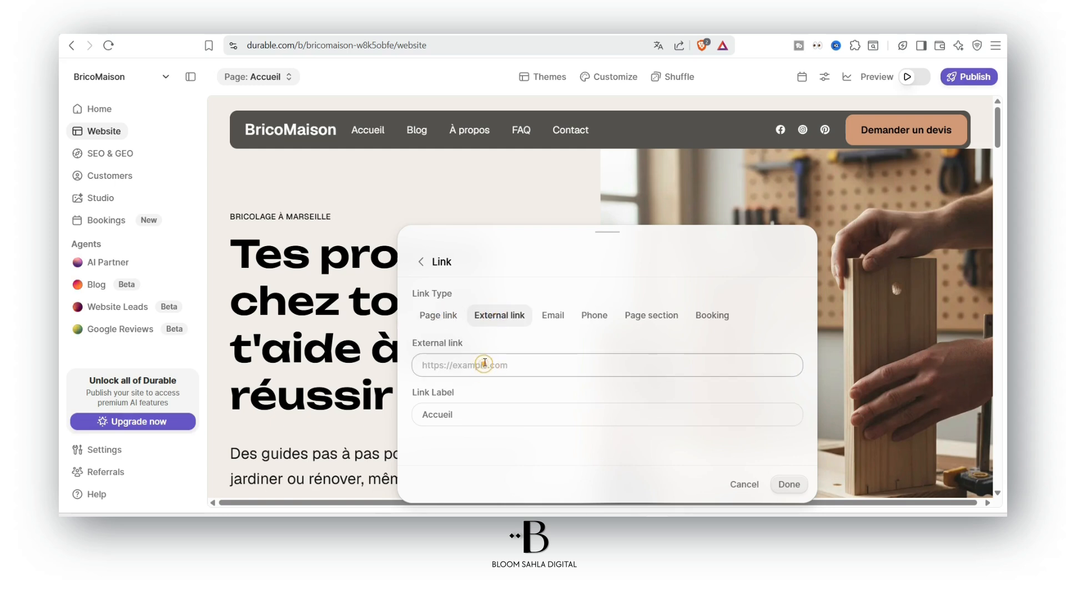
left_click(553, 315)
left_click(592, 318)
left_click(646, 319)
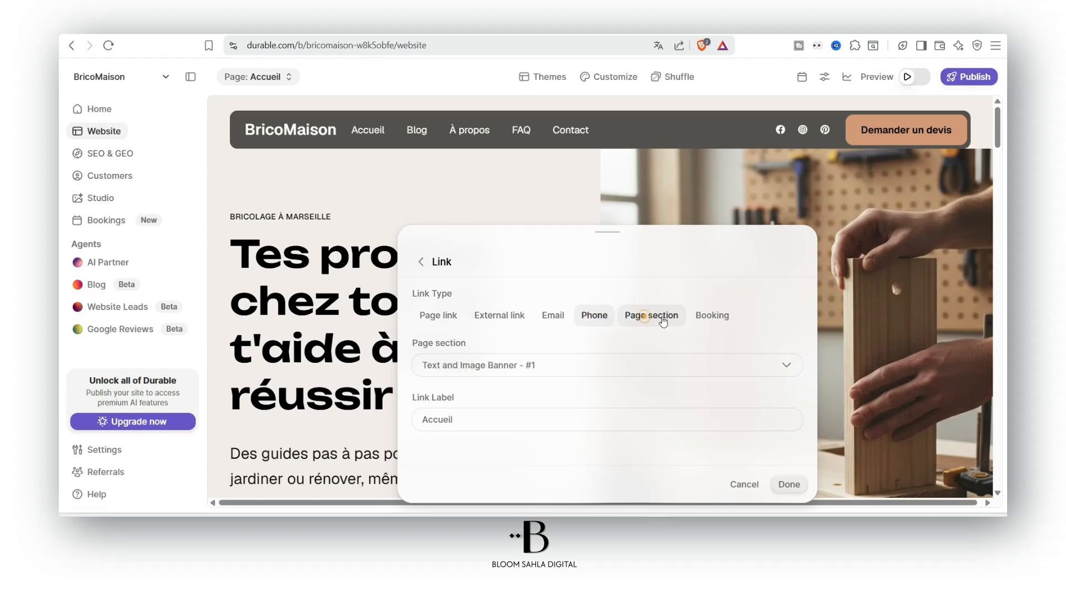
left_click(711, 315)
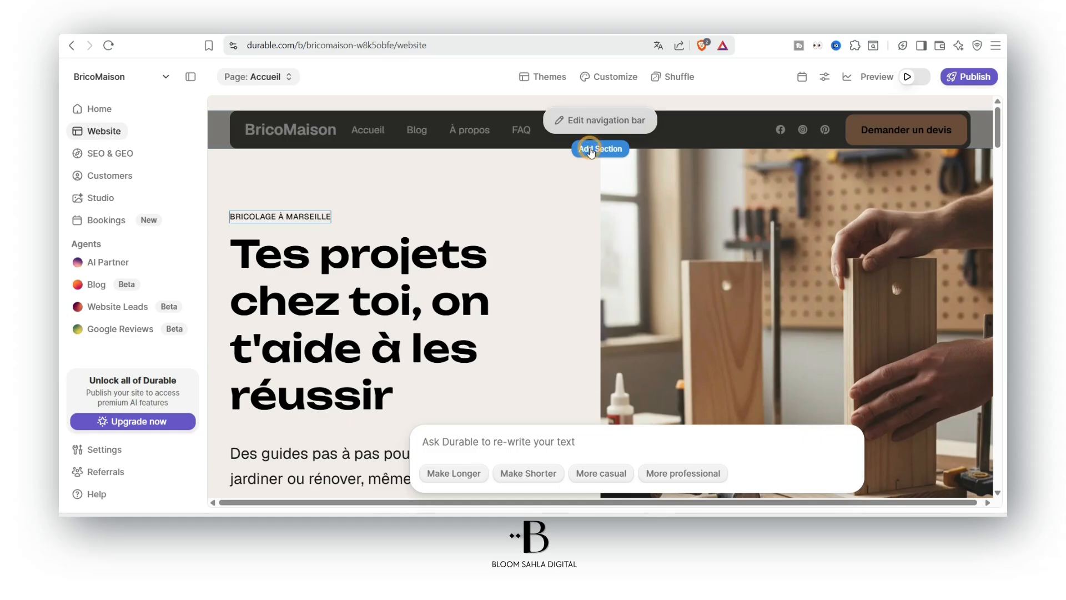
Insert the circular 'Balance is joy' template from the Banner section options into the Accueil page
left_click(591, 152)
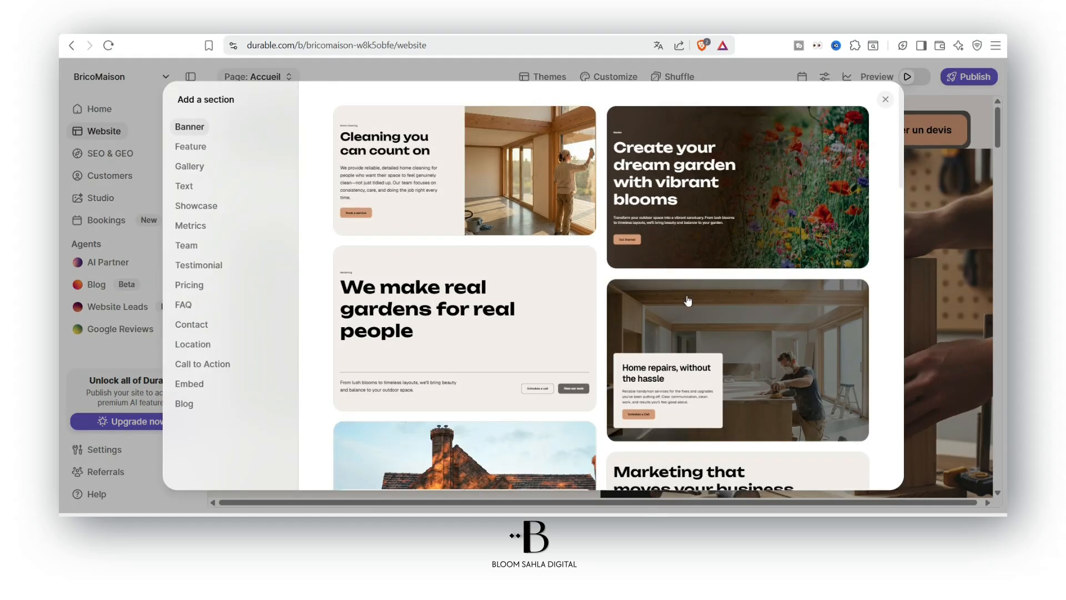
scroll(688, 302, "down", 4)
scroll(773, 206, "up", 1)
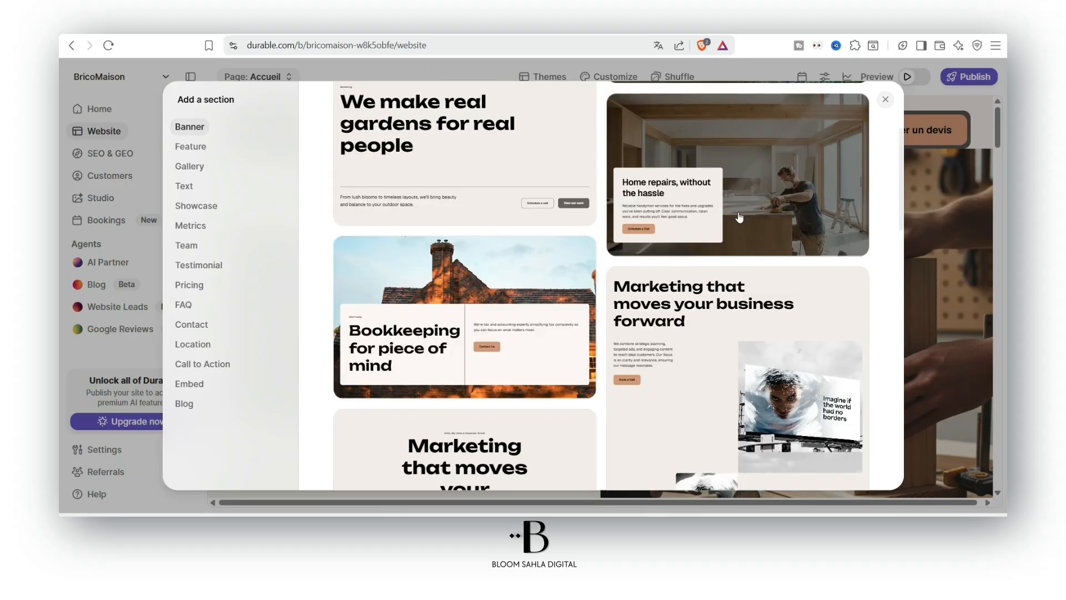
scroll(457, 175, "down", 5)
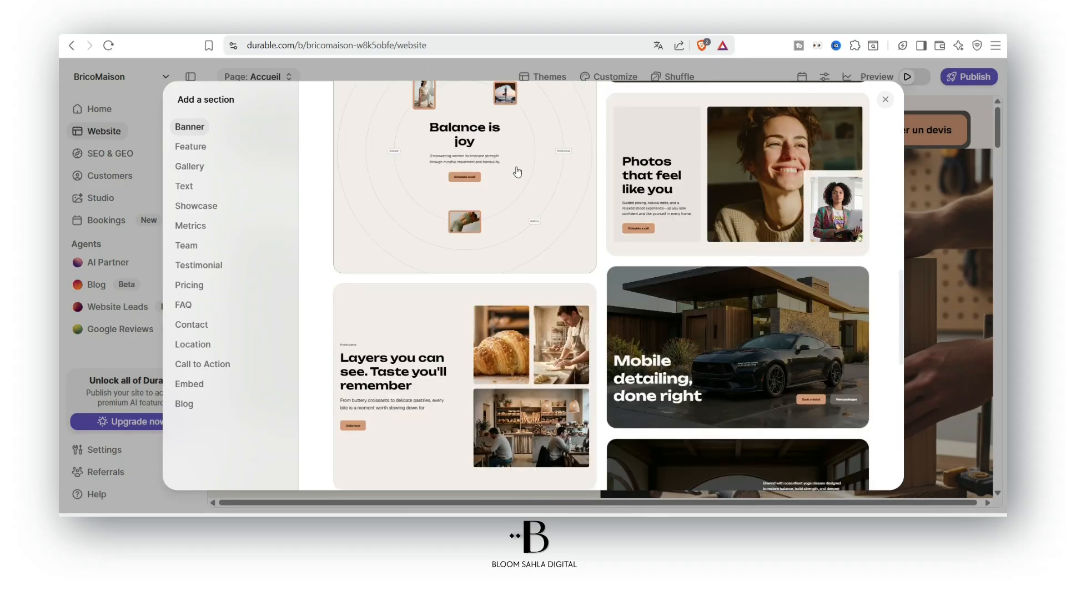
scroll(519, 171, "up", 3)
left_click(476, 293)
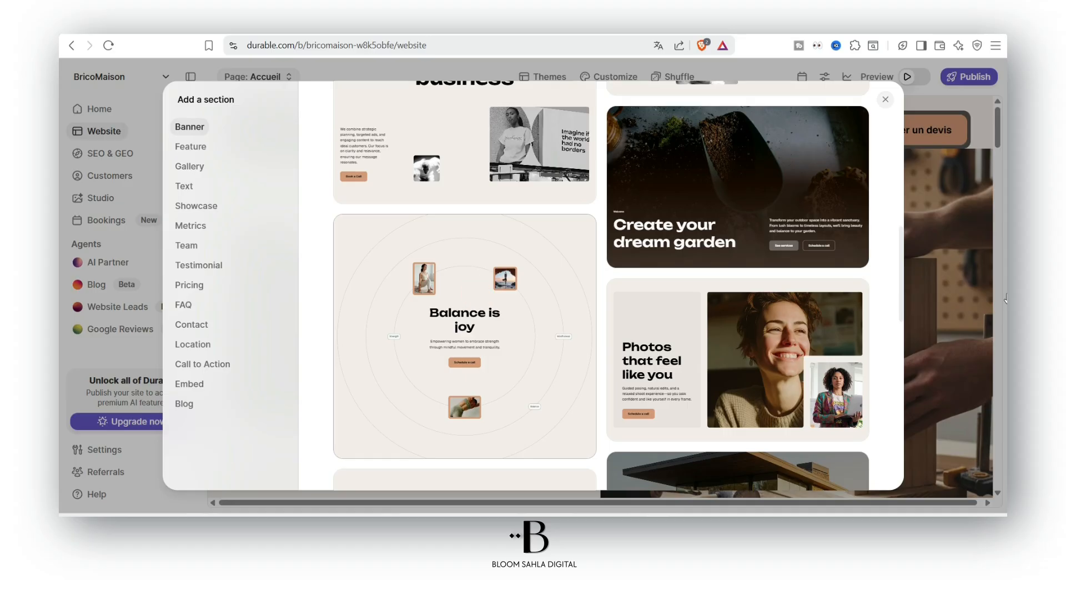
left_click(572, 356)
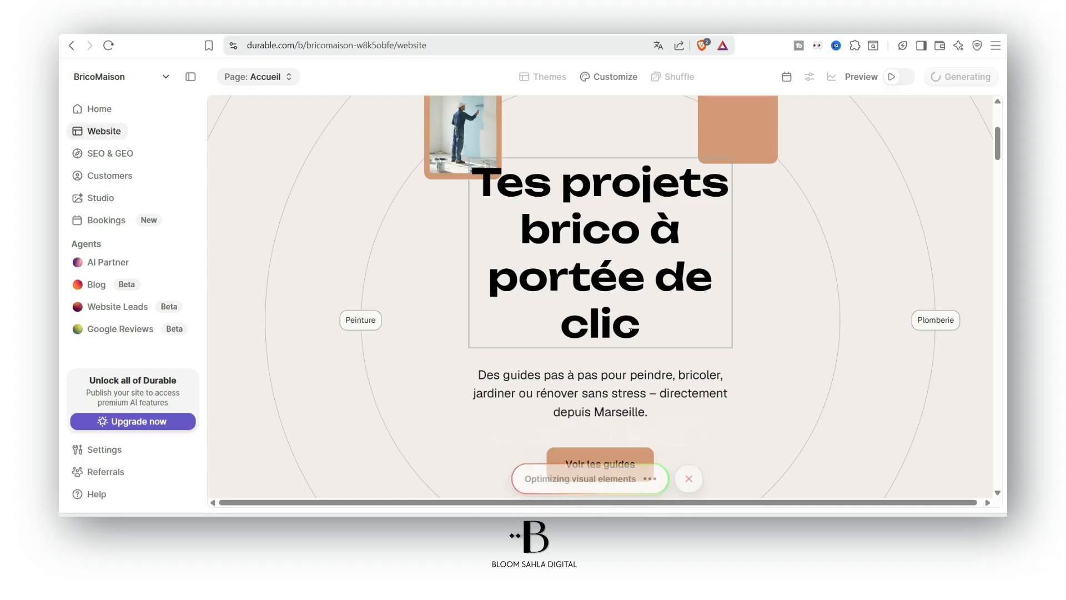
Review the generated orbit banner's photos, Rénovation/Jardin/Électricité tags and 'Voir les guides' button
left_click(578, 391)
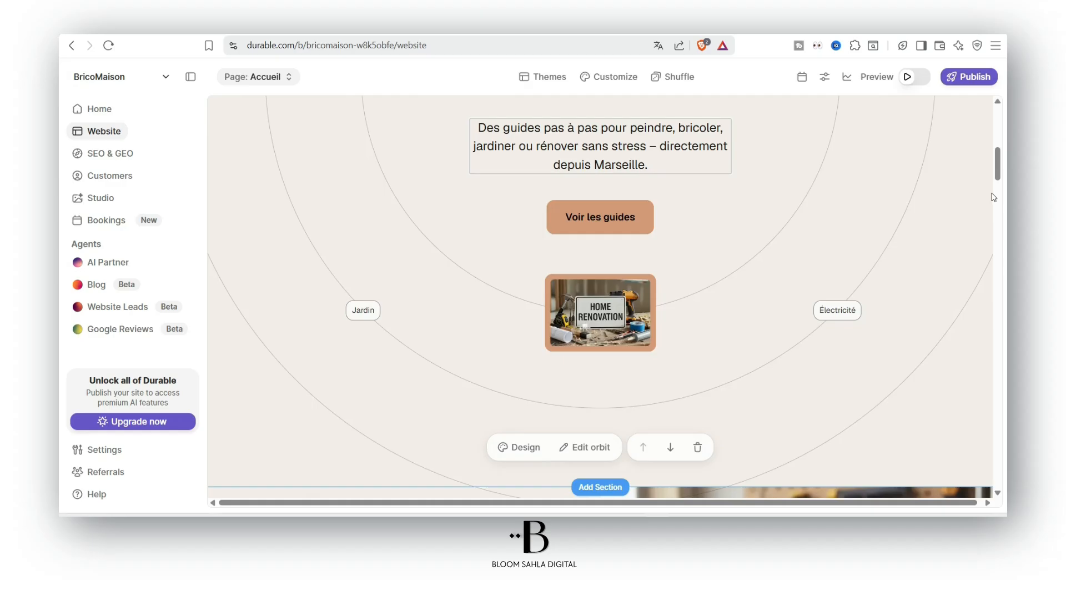
scroll(993, 197, "up", 10)
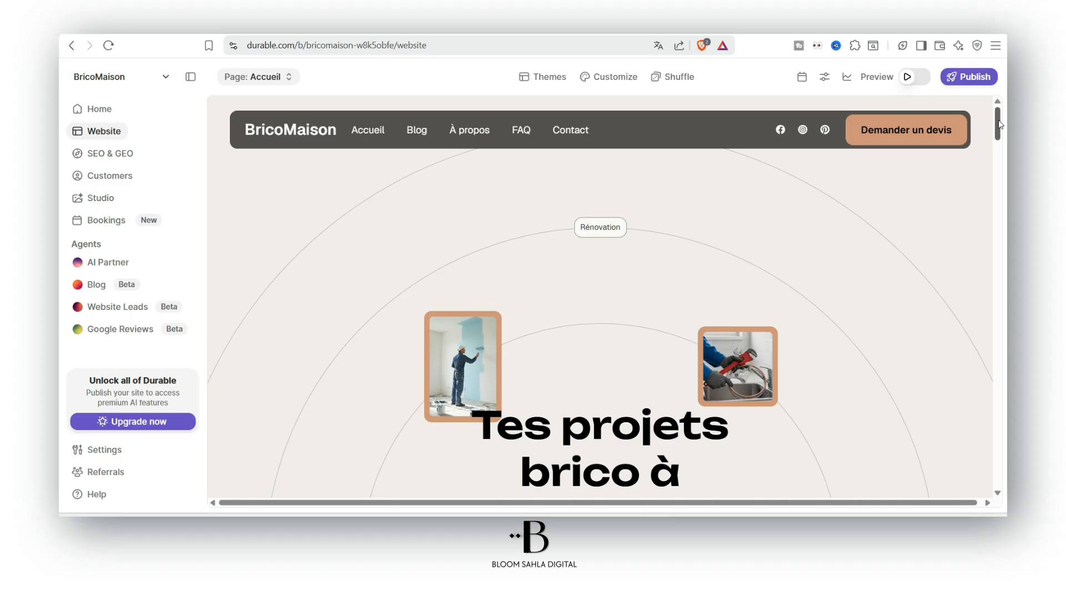
scroll(1000, 124, "down", 1)
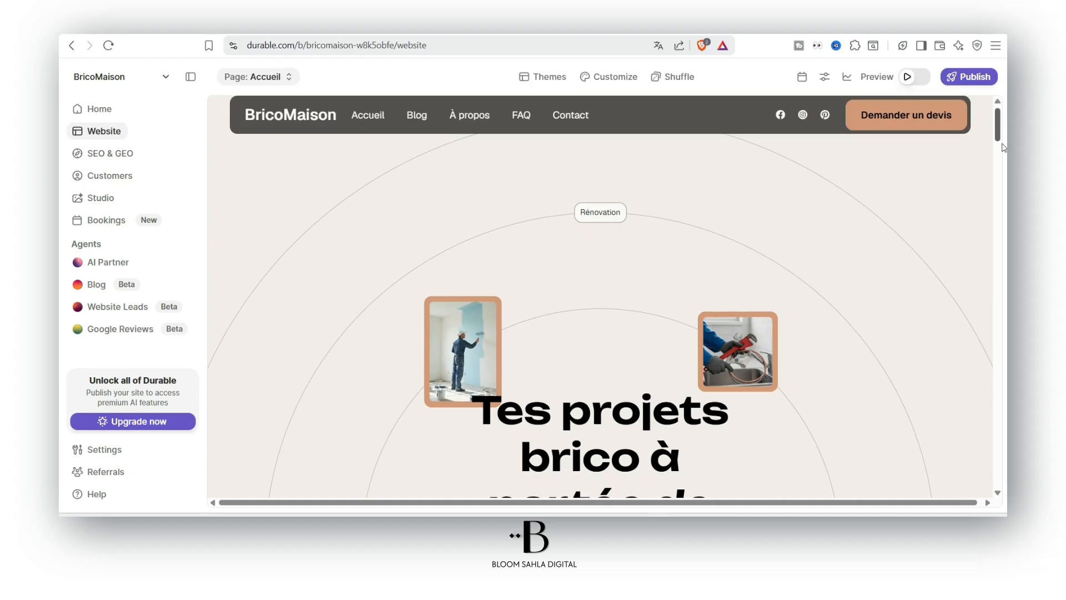
scroll(1004, 148, "down", 10)
scroll(1006, 184, "down", 1)
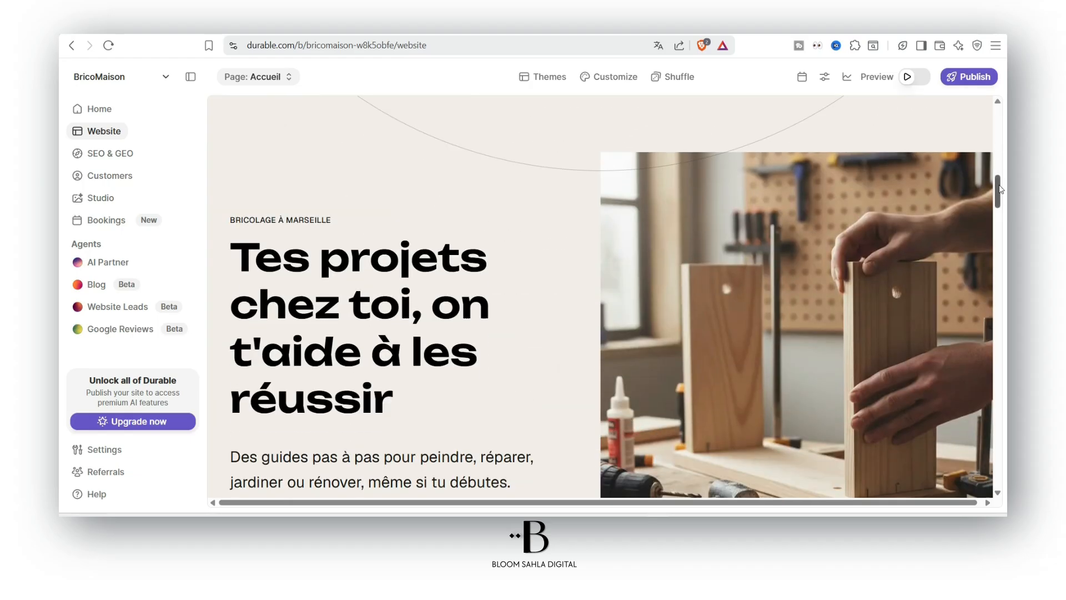
scroll(993, 150, "up", 10)
scroll(992, 152, "down", 10)
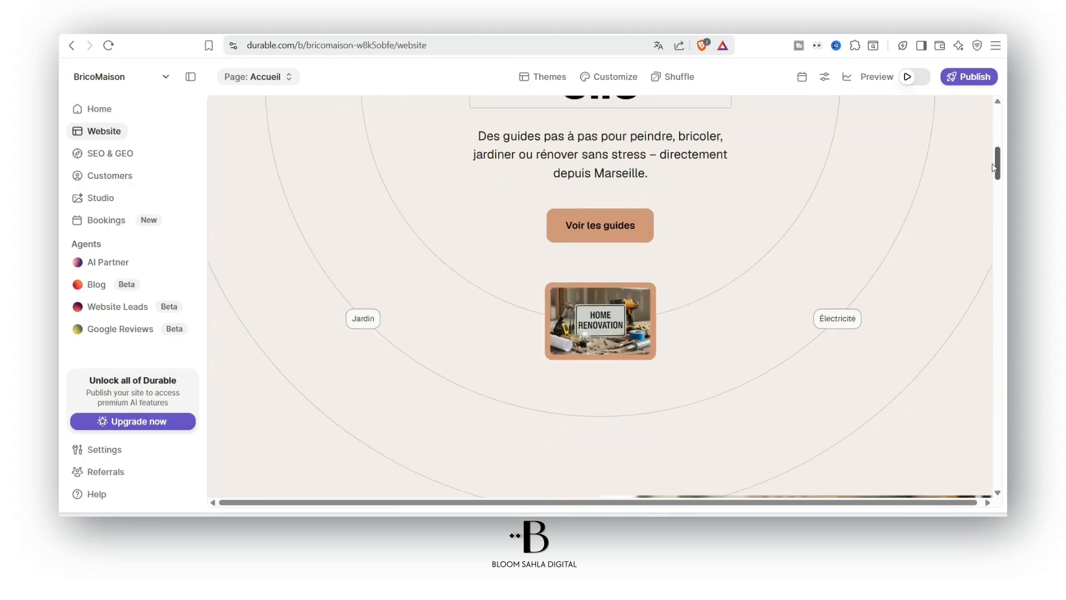
scroll(998, 131, "up", 8)
scroll(998, 130, "up", 5)
scroll(998, 130, "down", 6)
left_click(922, 77)
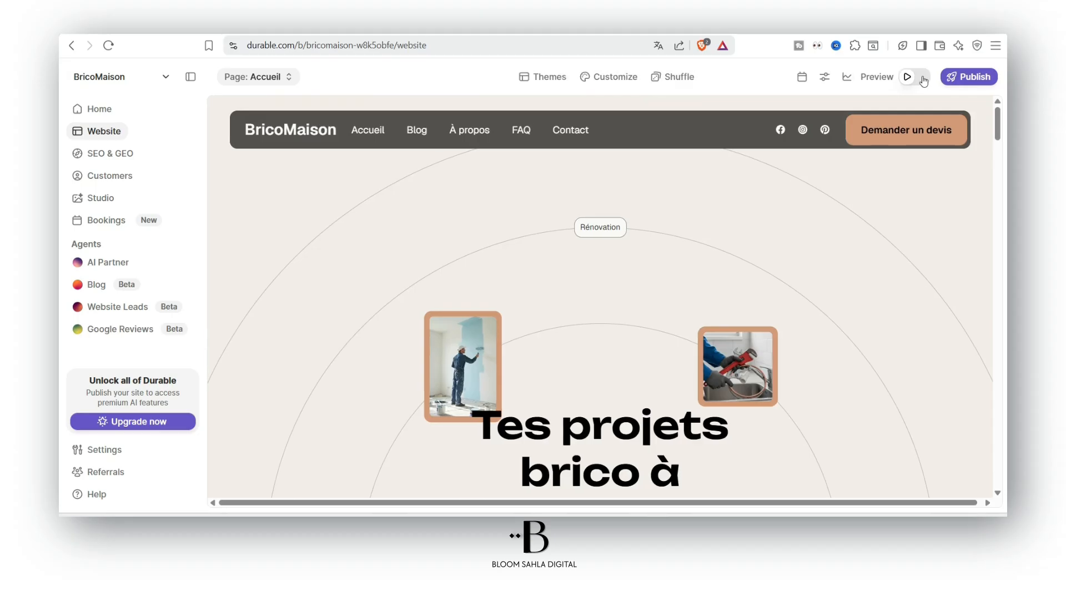
Turn on preview and view the BricoMaison site at desktop and tablet widths
left_click(922, 78)
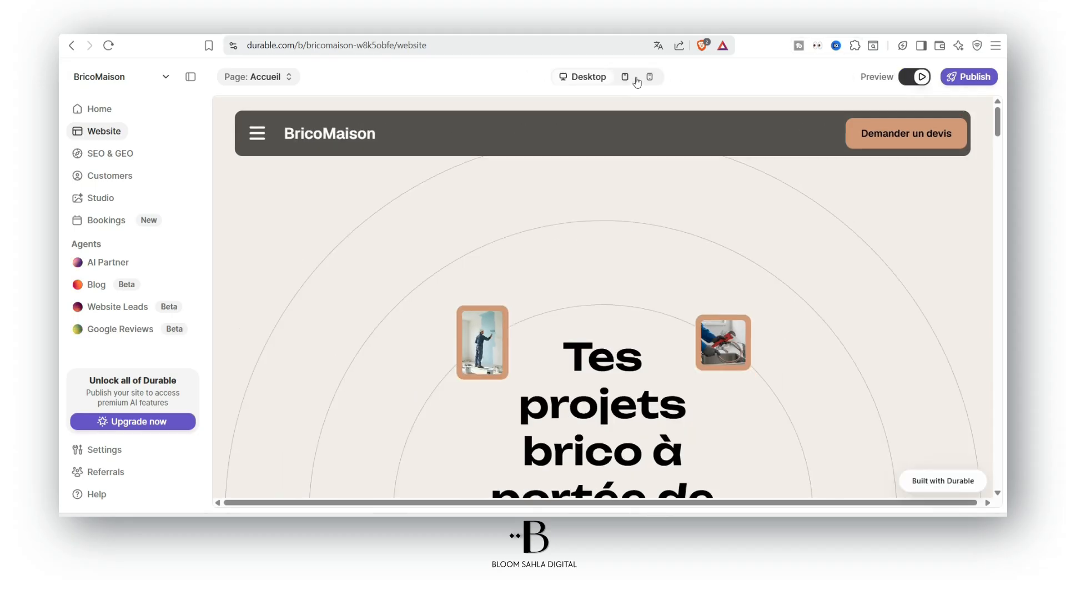
left_click(627, 78)
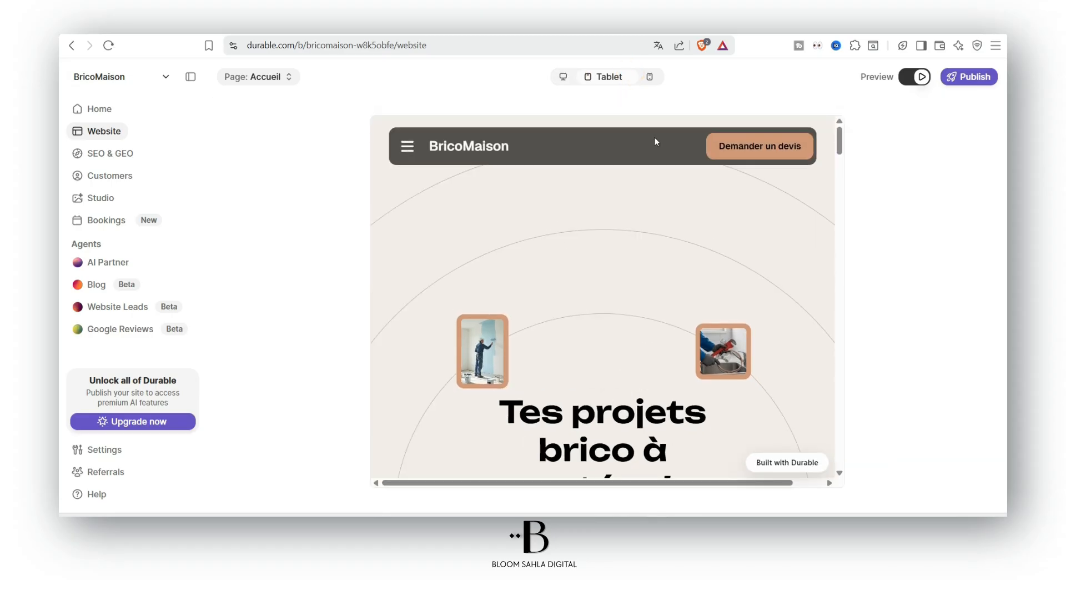
scroll(700, 211, "down", 10)
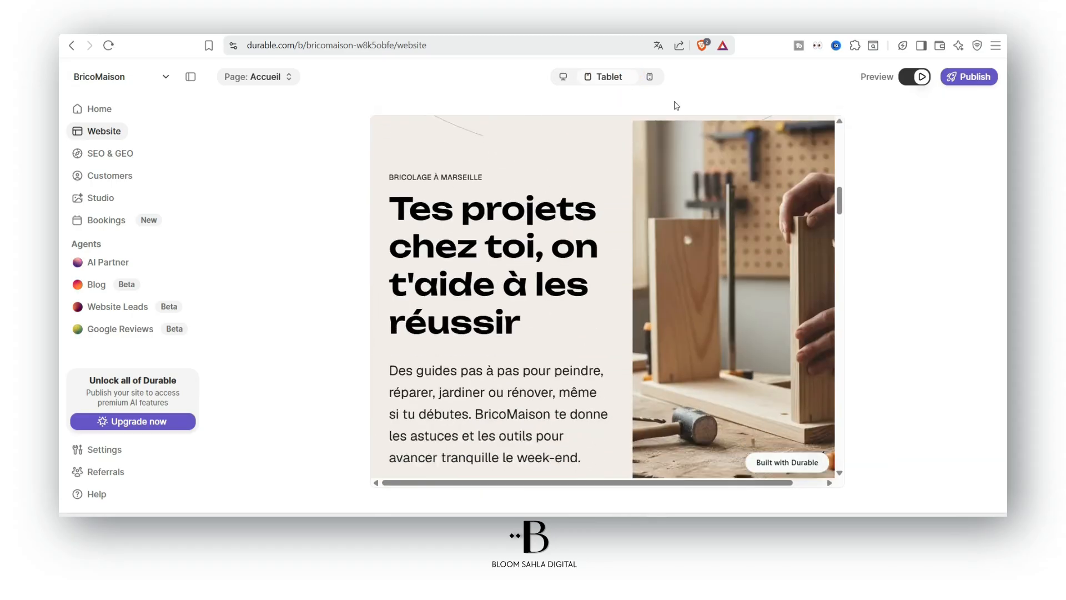
Switch to mobile width and scroll through the banner, feature tiles, testimonials and footer
left_click(650, 77)
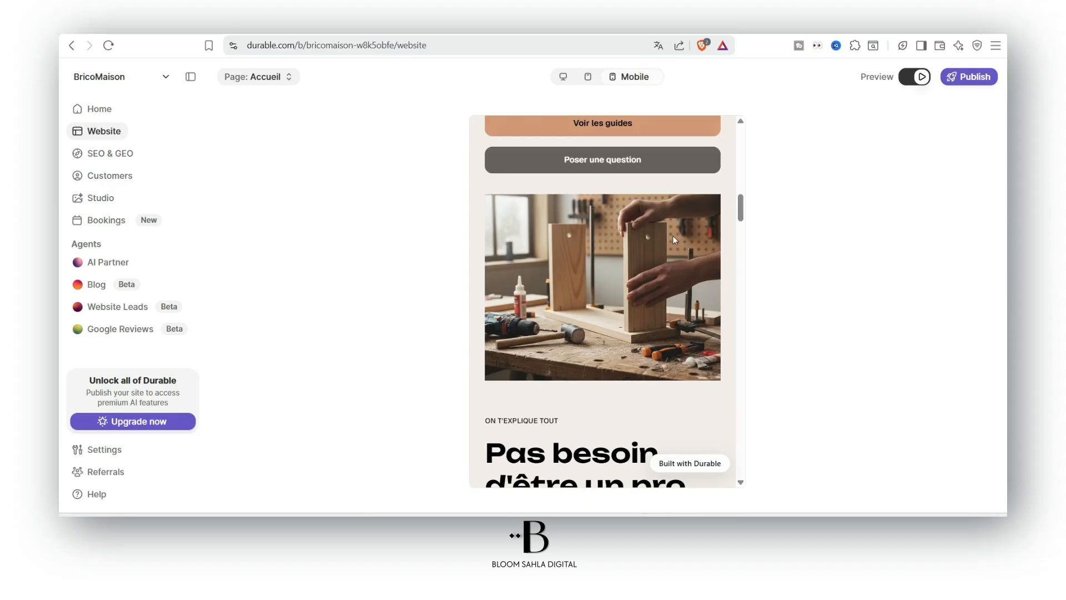
scroll(674, 239, "up", 10)
scroll(693, 210, "down", 5)
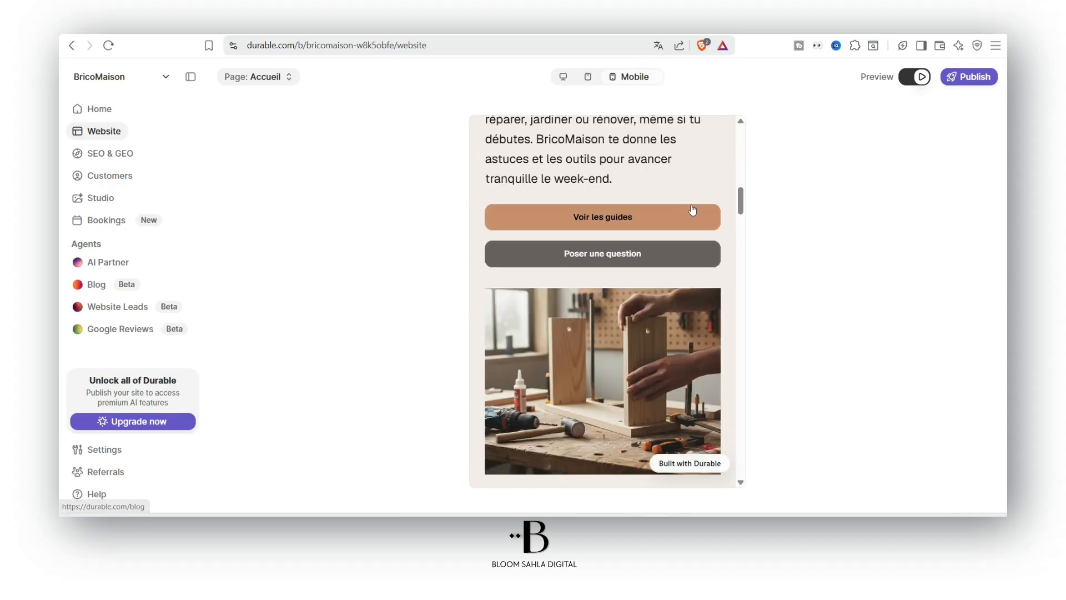
scroll(688, 216, "down", 10)
scroll(690, 221, "down", 15)
scroll(692, 221, "down", 15)
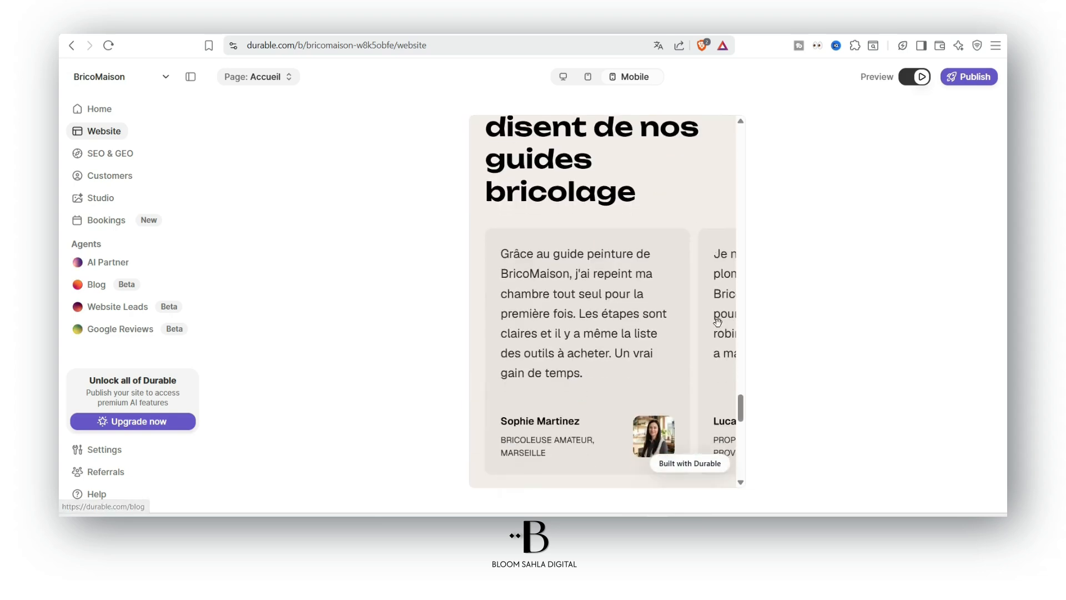
scroll(717, 322, "down", 15)
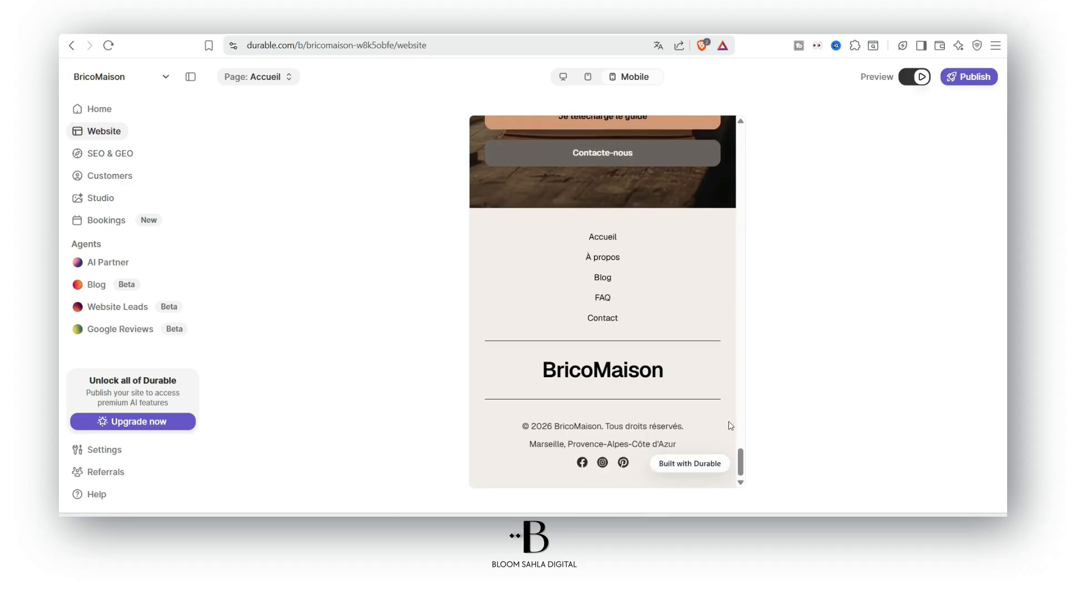
scroll(745, 400, "up", 20)
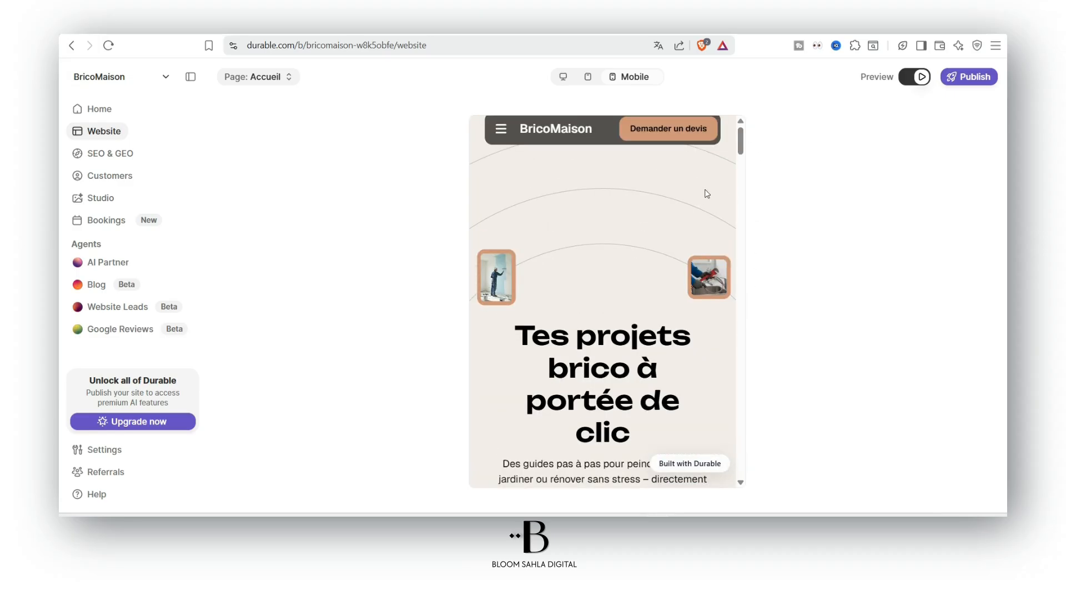
left_click_drag(740, 131, 670, 114)
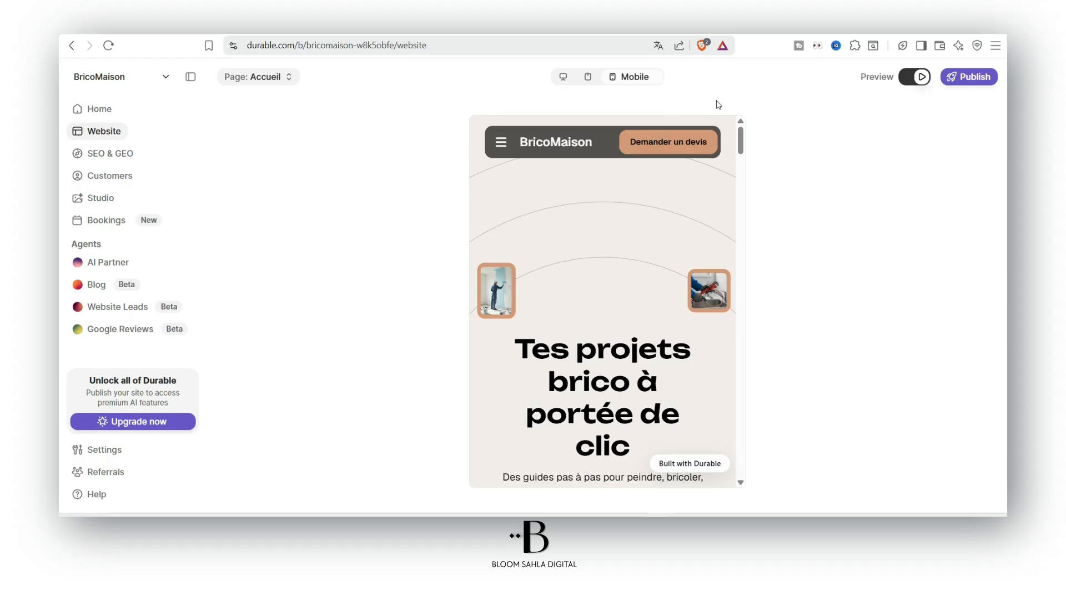
scroll(744, 138, "down", 10)
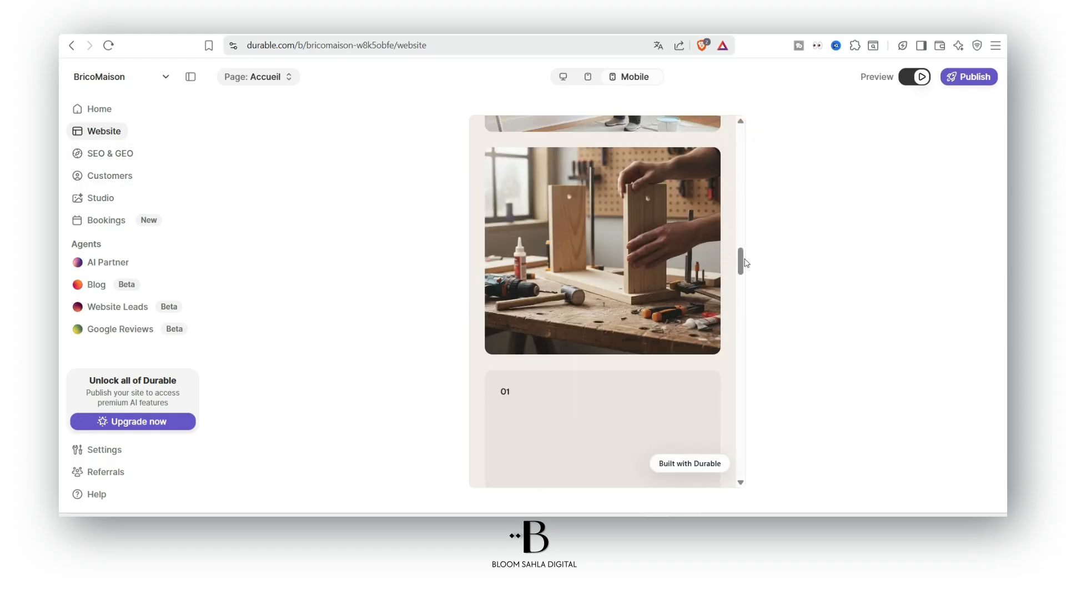
scroll(739, 257, "up", 10)
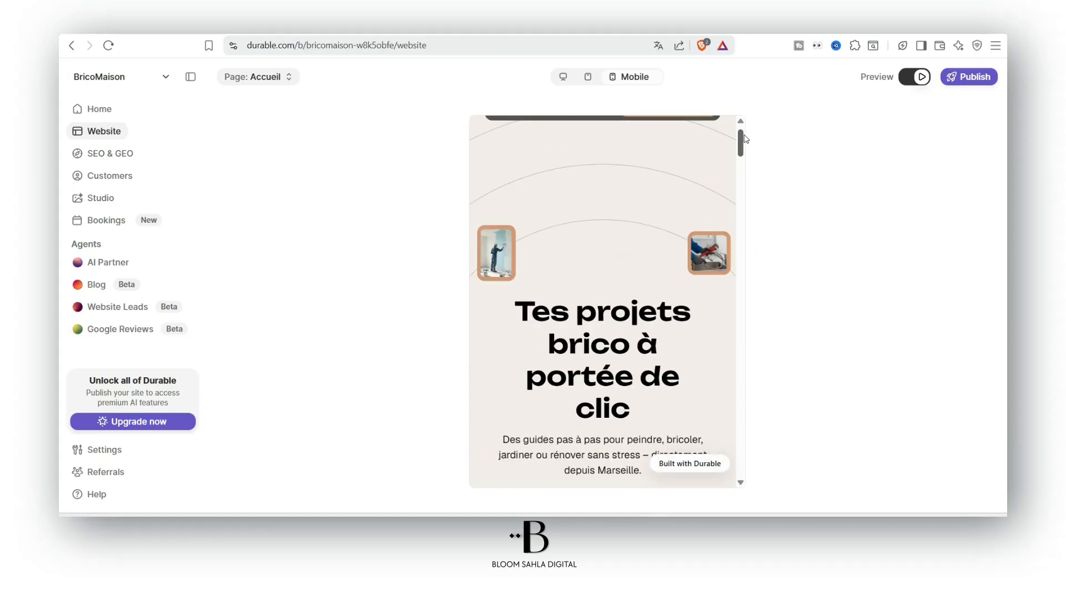
left_click_drag(742, 138, 742, 327)
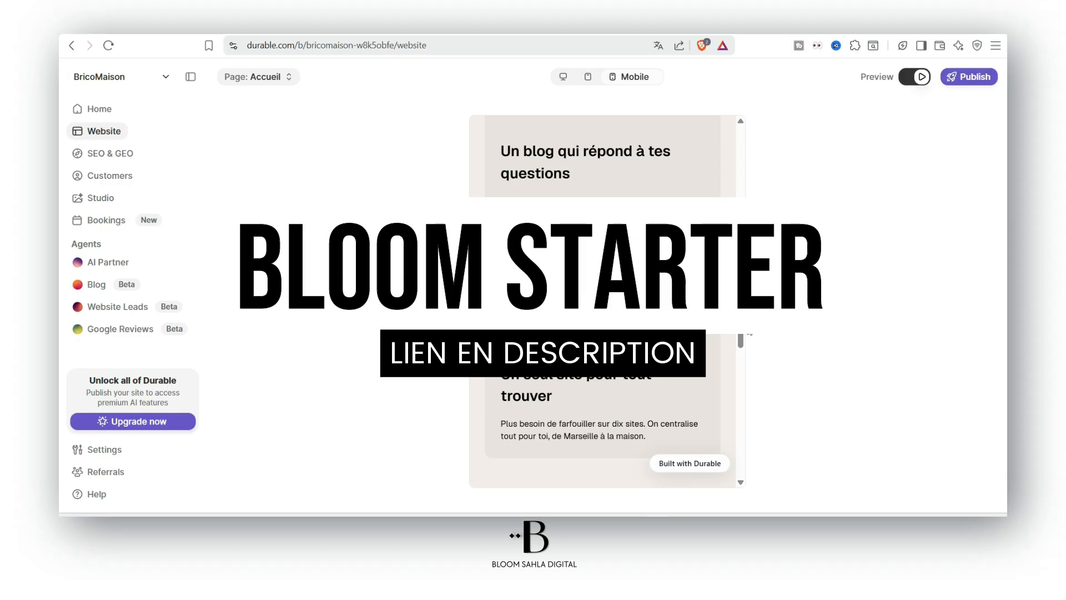
left_click_drag(745, 326, 741, 144)
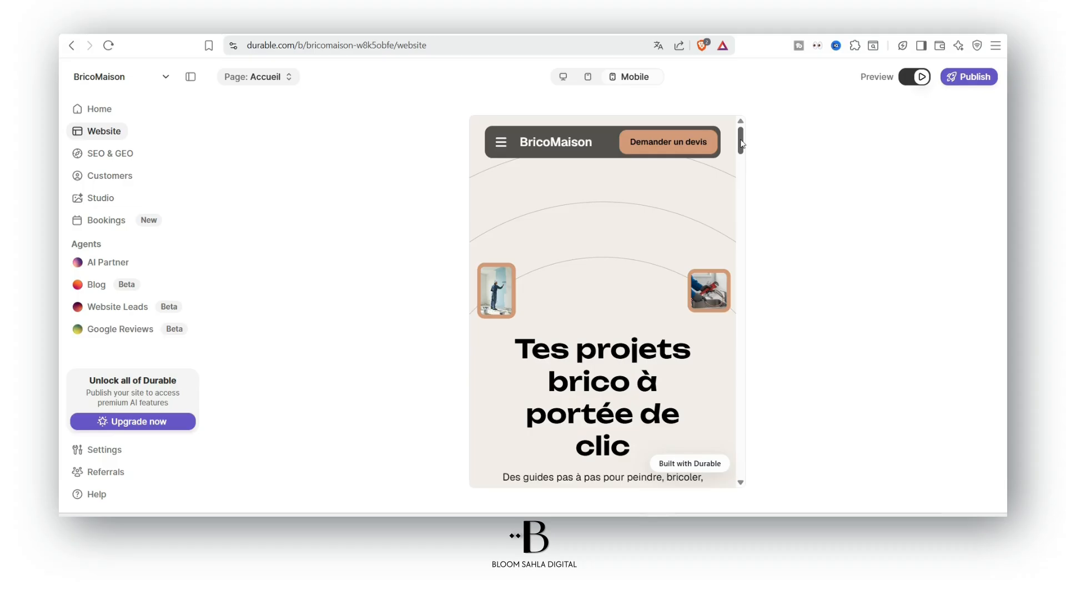